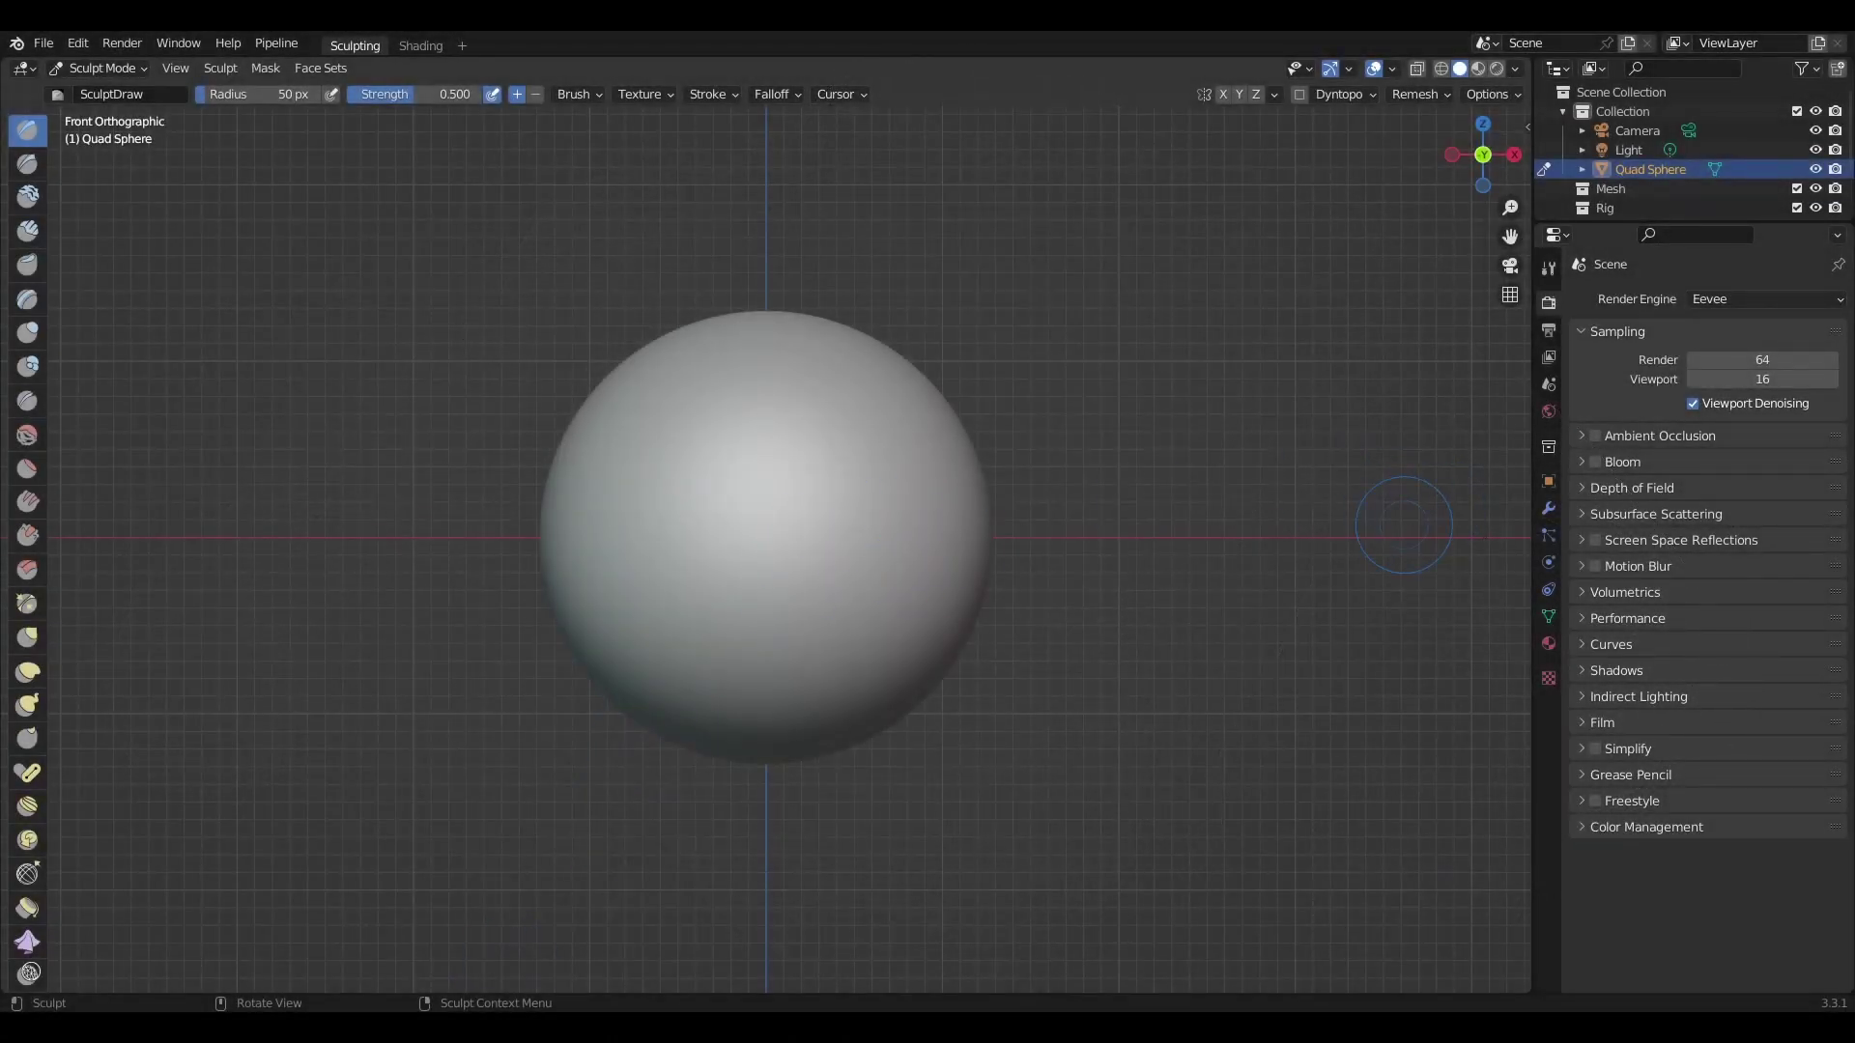
Undo trial strokes on the sphere and set the brush radius to 122 px.
drag(677, 531, 911, 497)
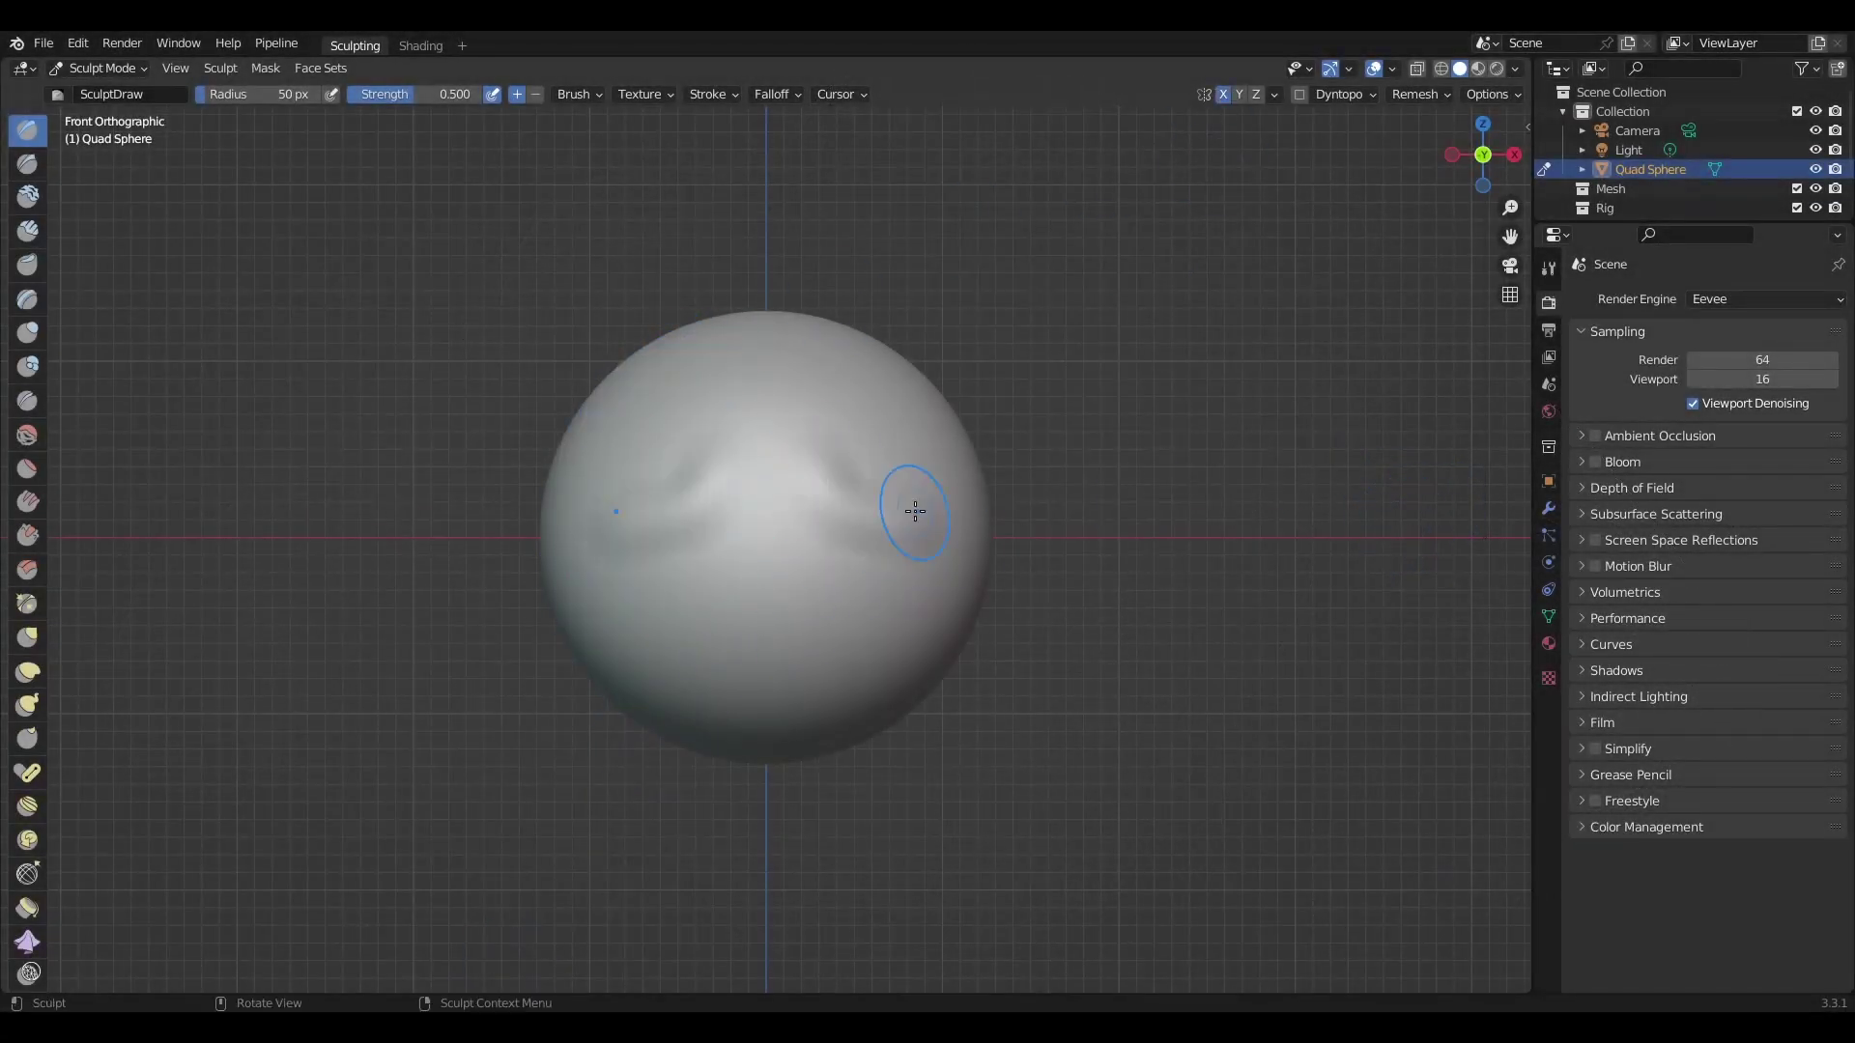
key(ctrl+z)
key(f)
click(953, 476)
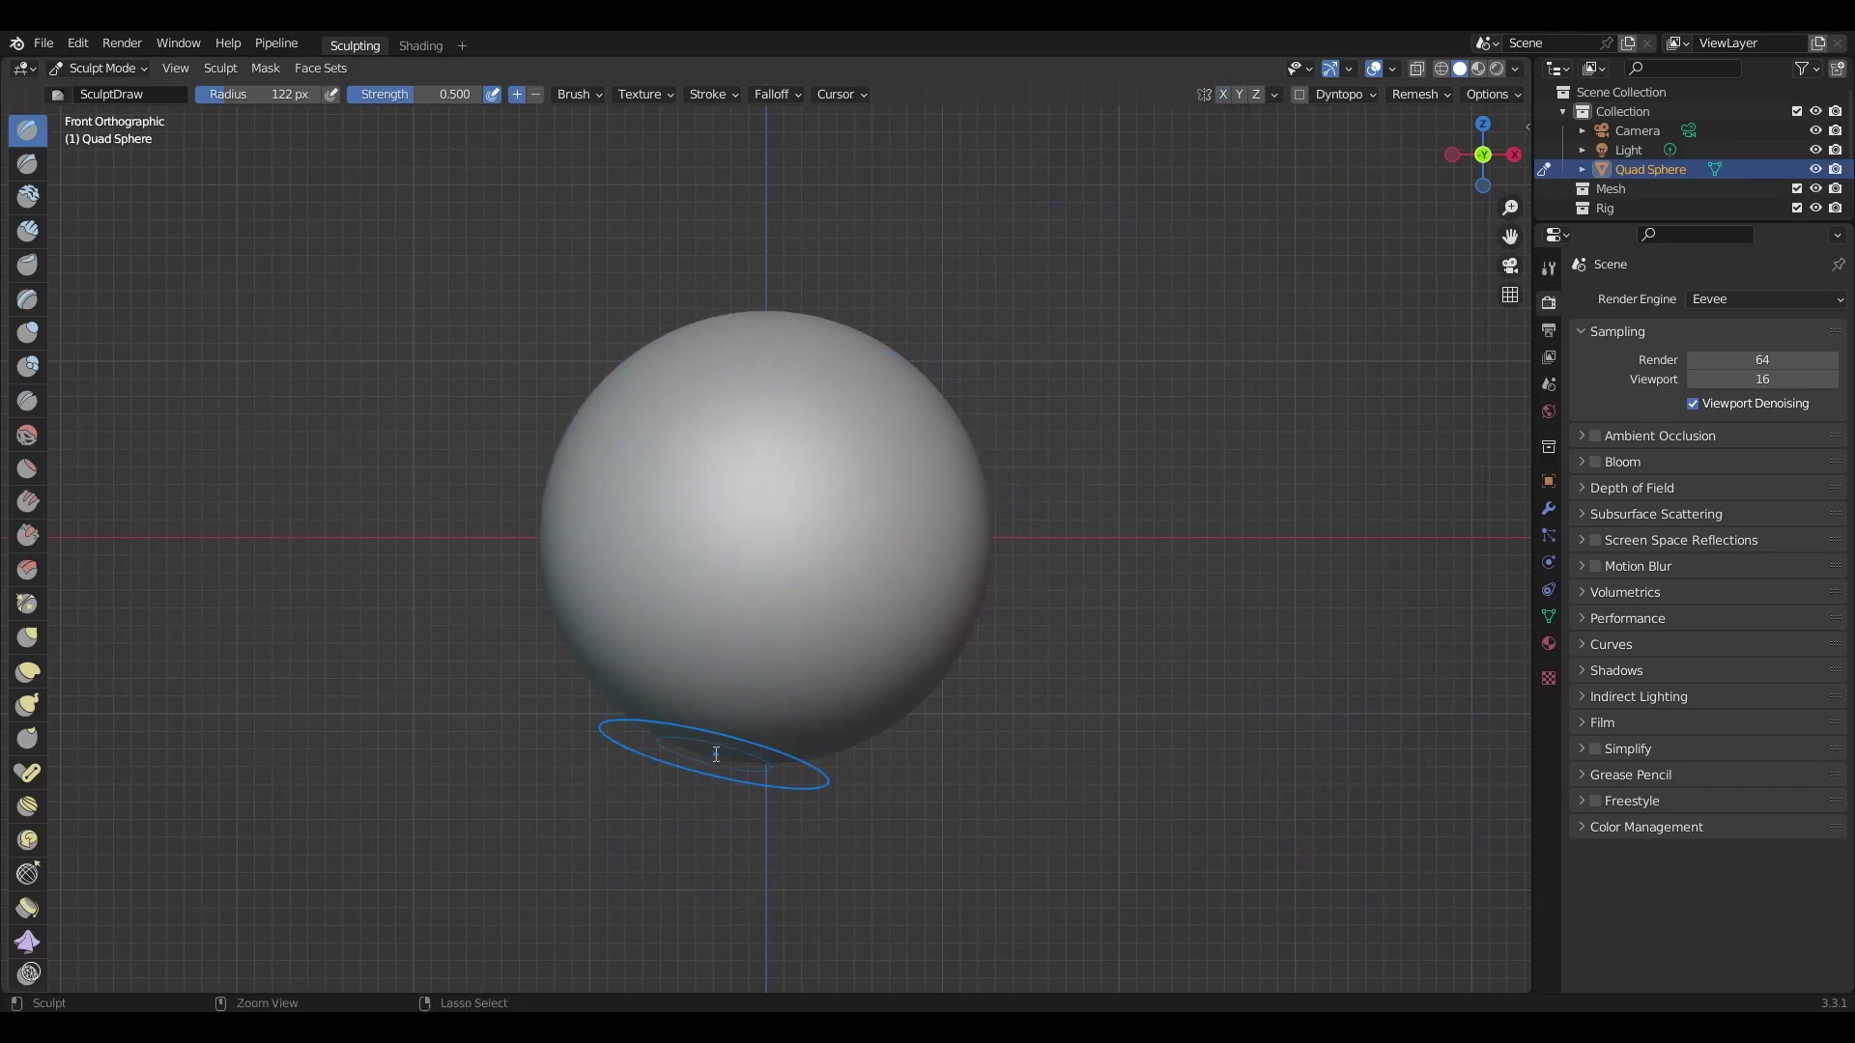
drag(715, 758, 675, 493)
key(ctrl+z)
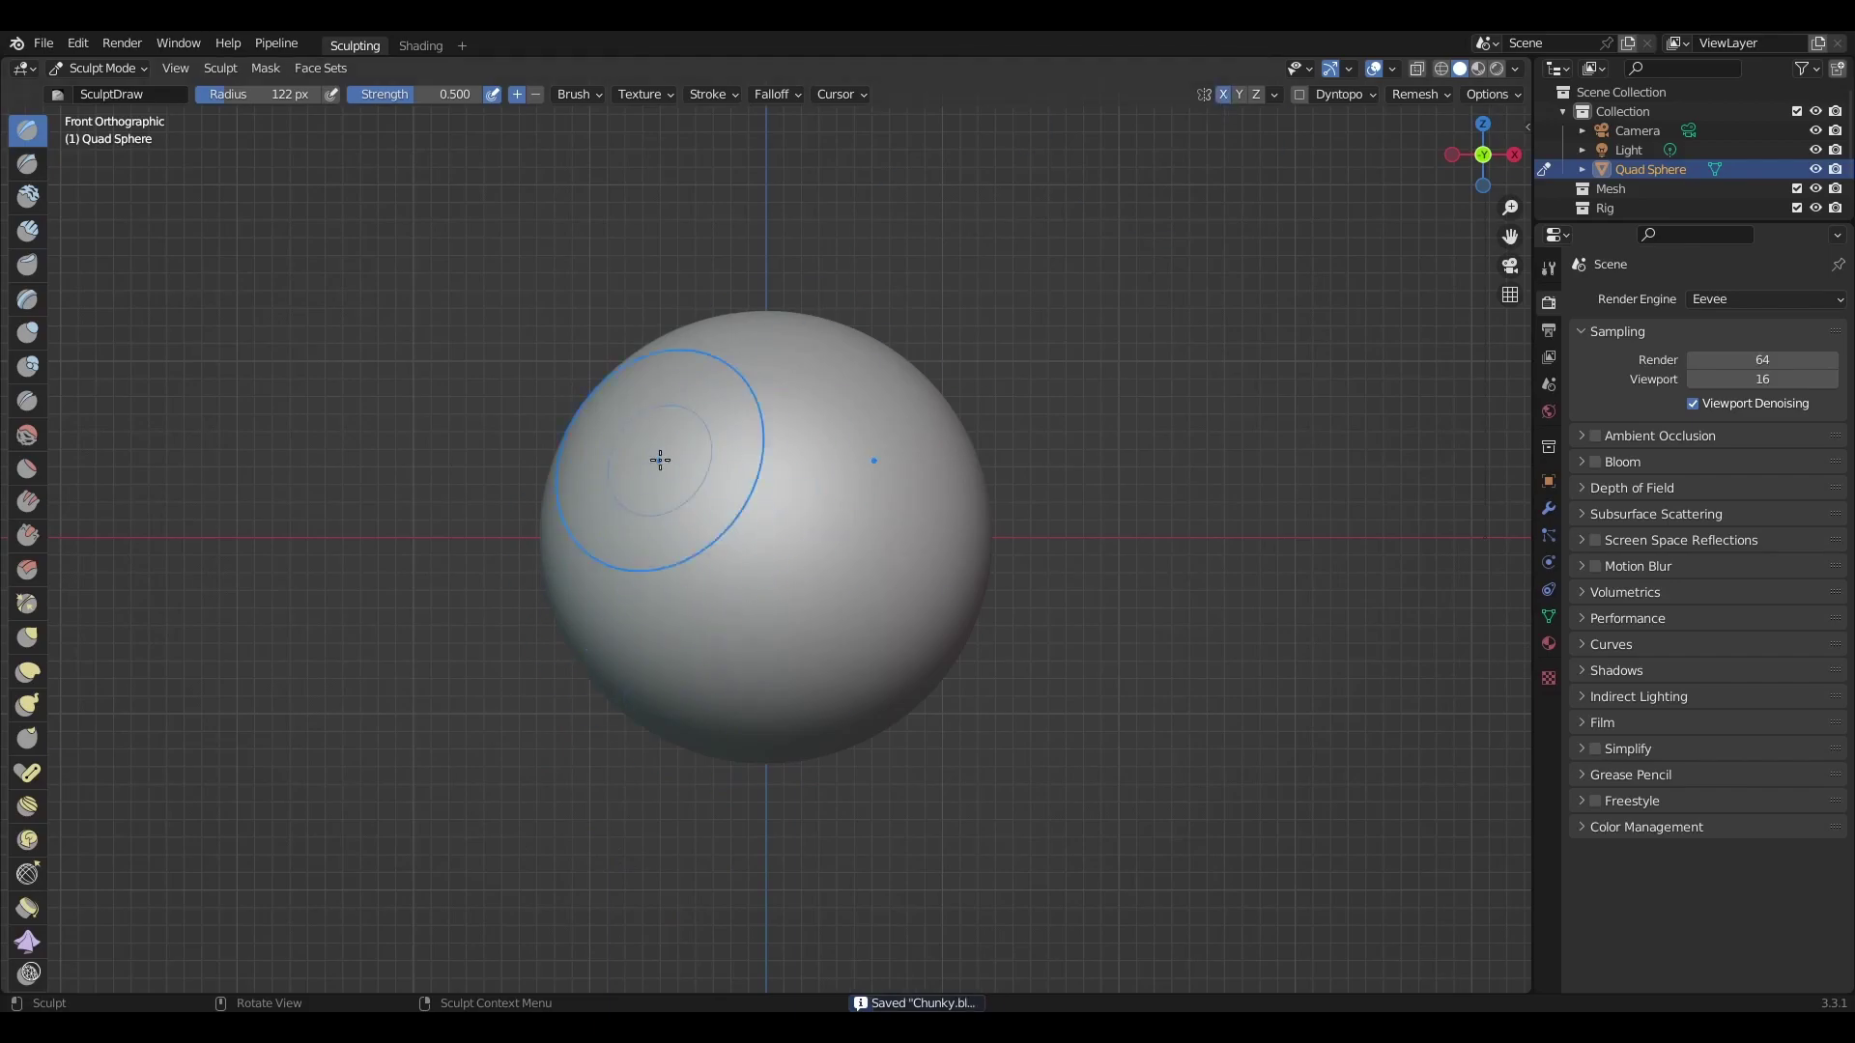
Sculpt a mirrored stroke and a bulge on the front of the sphere.
drag(712, 604, 688, 410)
middle_drag(688, 411, 787, 539)
key(KP_1)
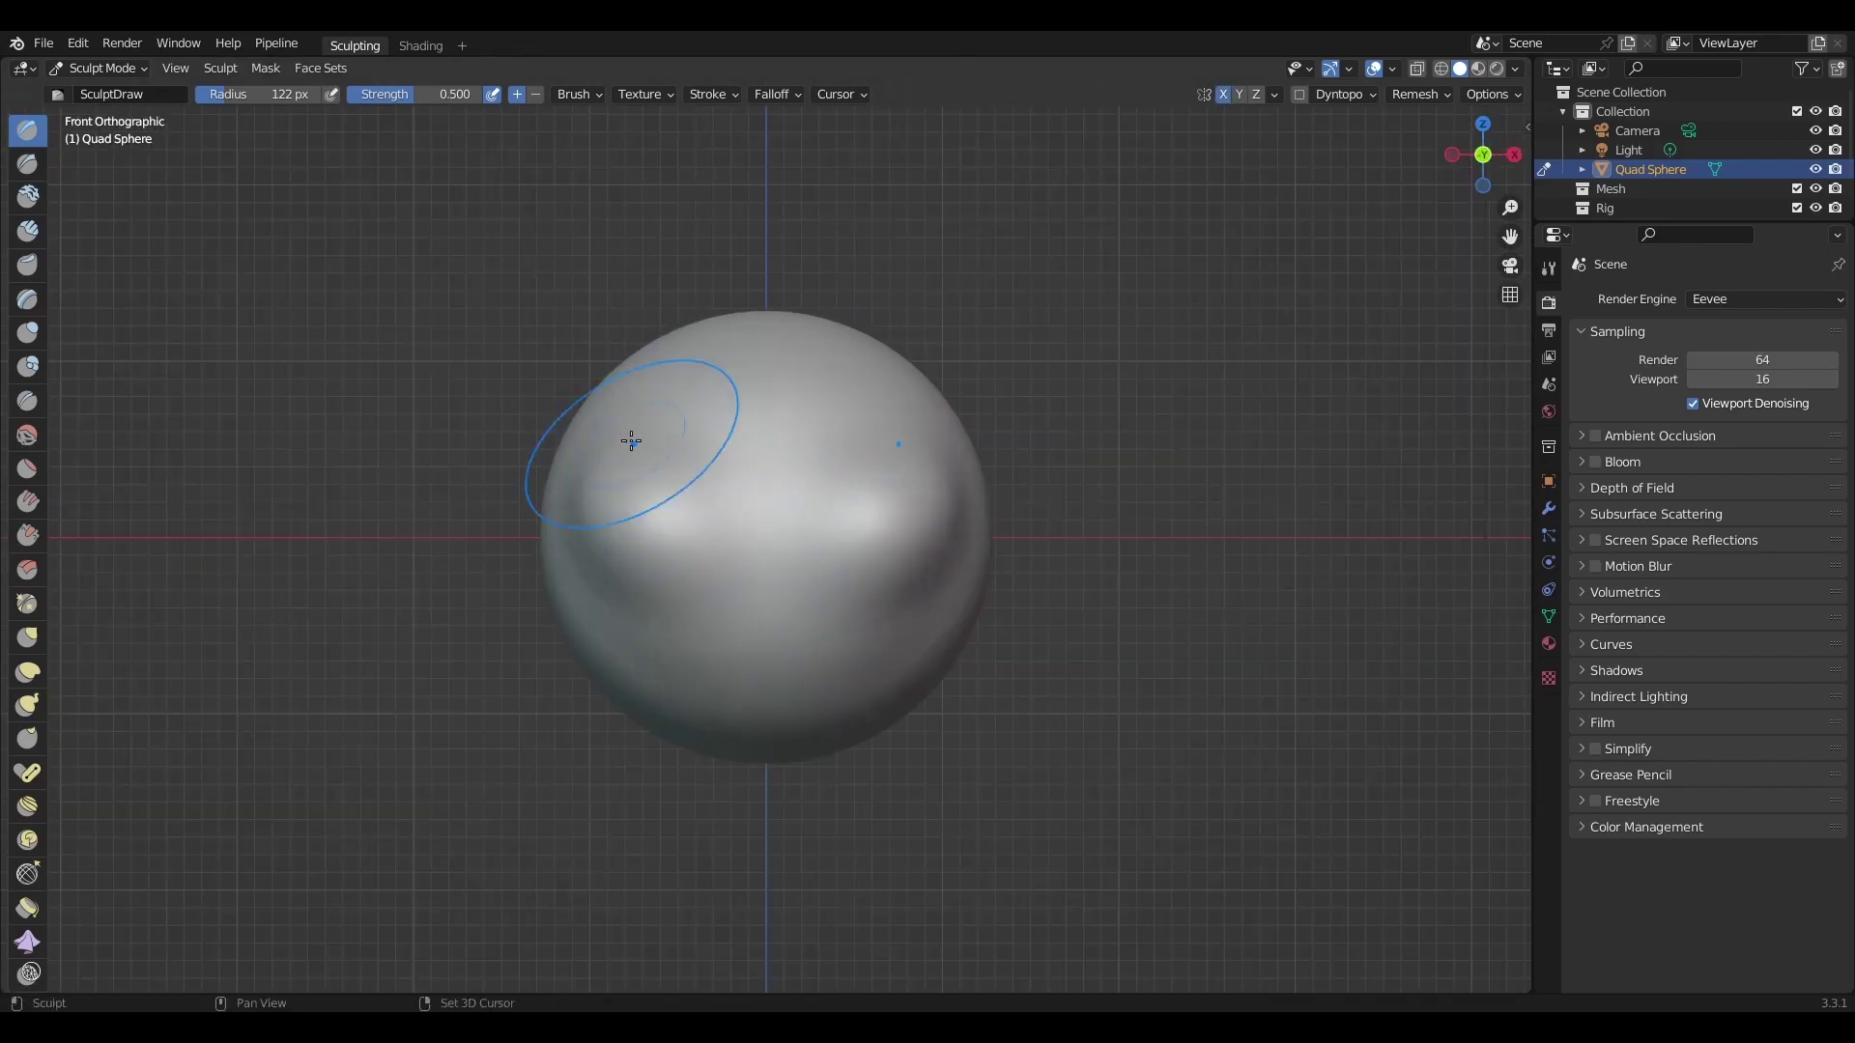
shift+middle_drag(728, 641, 729, 455)
mouse_move(666, 541)
mouse_down()
mouse_move(785, 544)
mouse_move(786, 580)
mouse_move(766, 414)
mouse_up()
Enter a new Remesh voxel size and remesh the sphere into a coarser mesh.
key(ctrl+s)
click(1418, 95)
mouse_move(766, 415)
shift+middle_down()
mouse_move(766, 550)
mouse_move(692, 456)
mouse_move(824, 587)
shift+middle_up()
click(1534, 132)
click(849, 415)
click(1477, 137)
text(0)
click(1342, 281)
key(KP_1)
Save the file as Chunky.blend and shrink the brush radius to 45 px.
key(ctrl+s)
key(KP_1)
key(f)
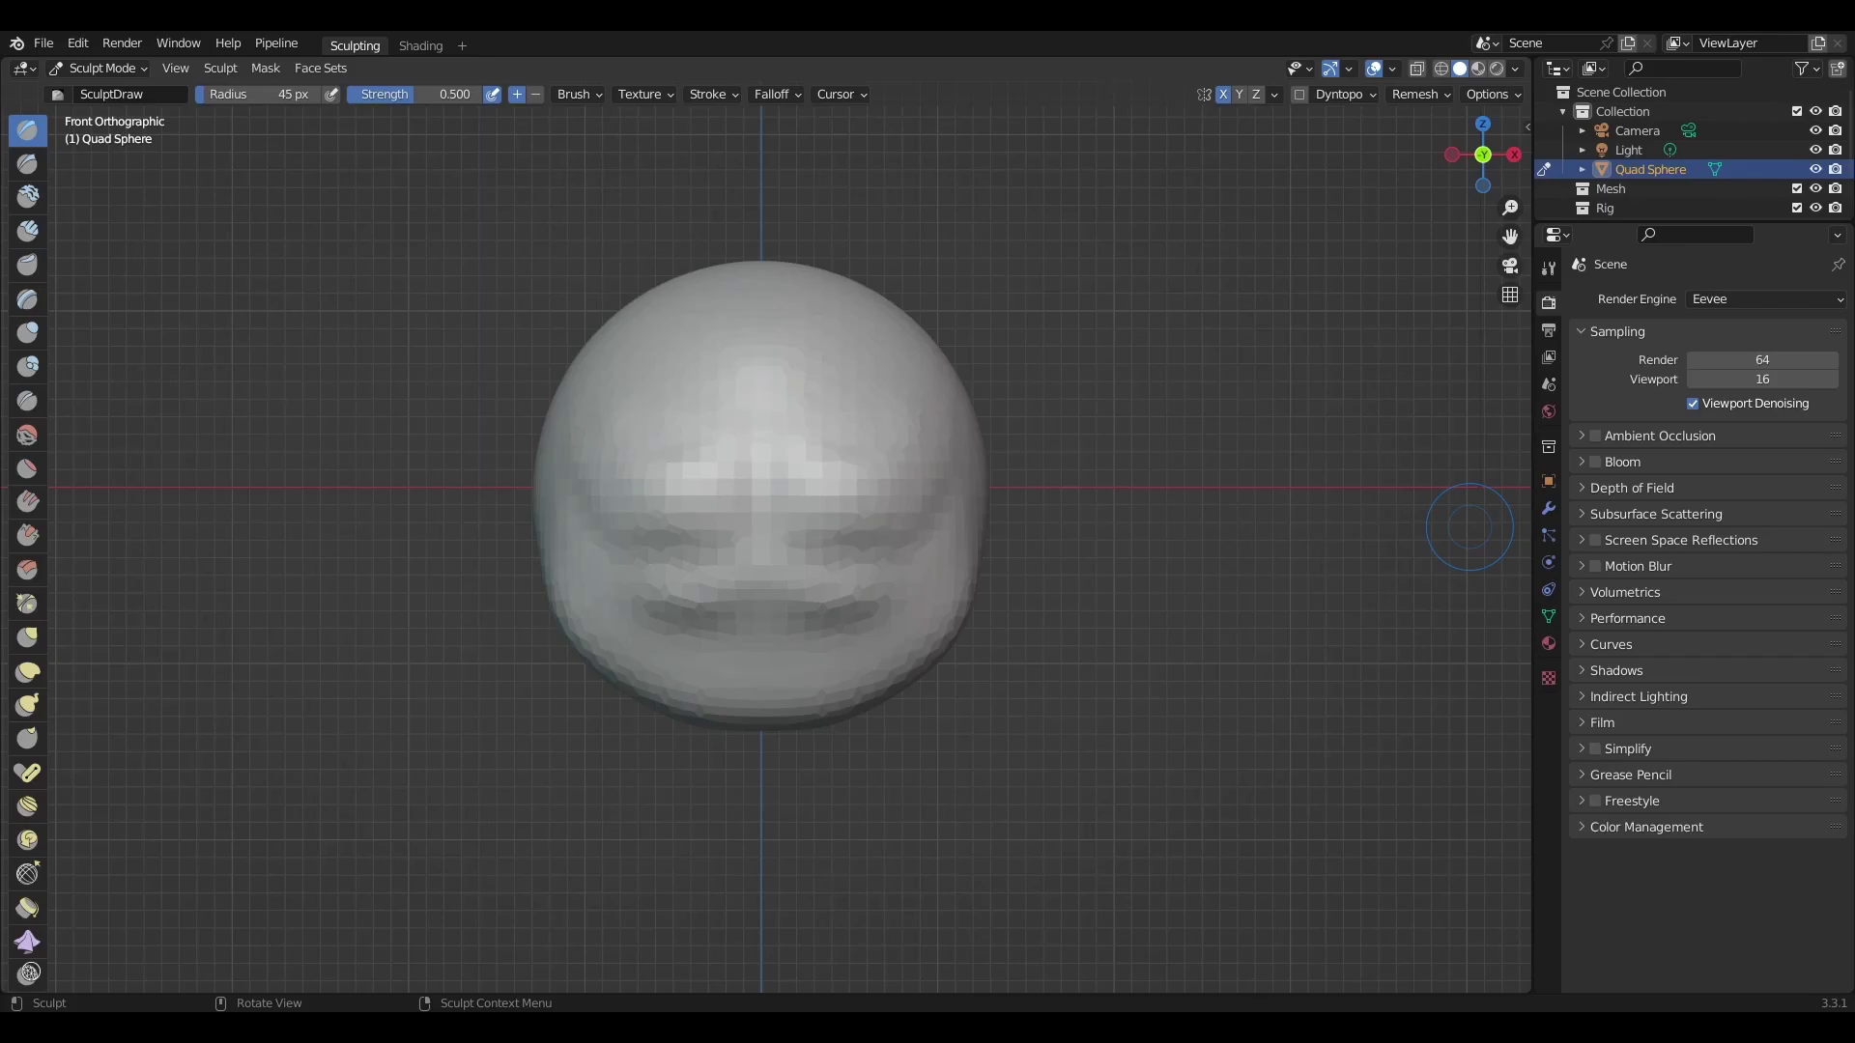
Sculpt mirrored ridges across the front and set the remesh voxel size interactively.
drag(930, 513, 584, 419)
middle_drag(697, 441, 819, 289)
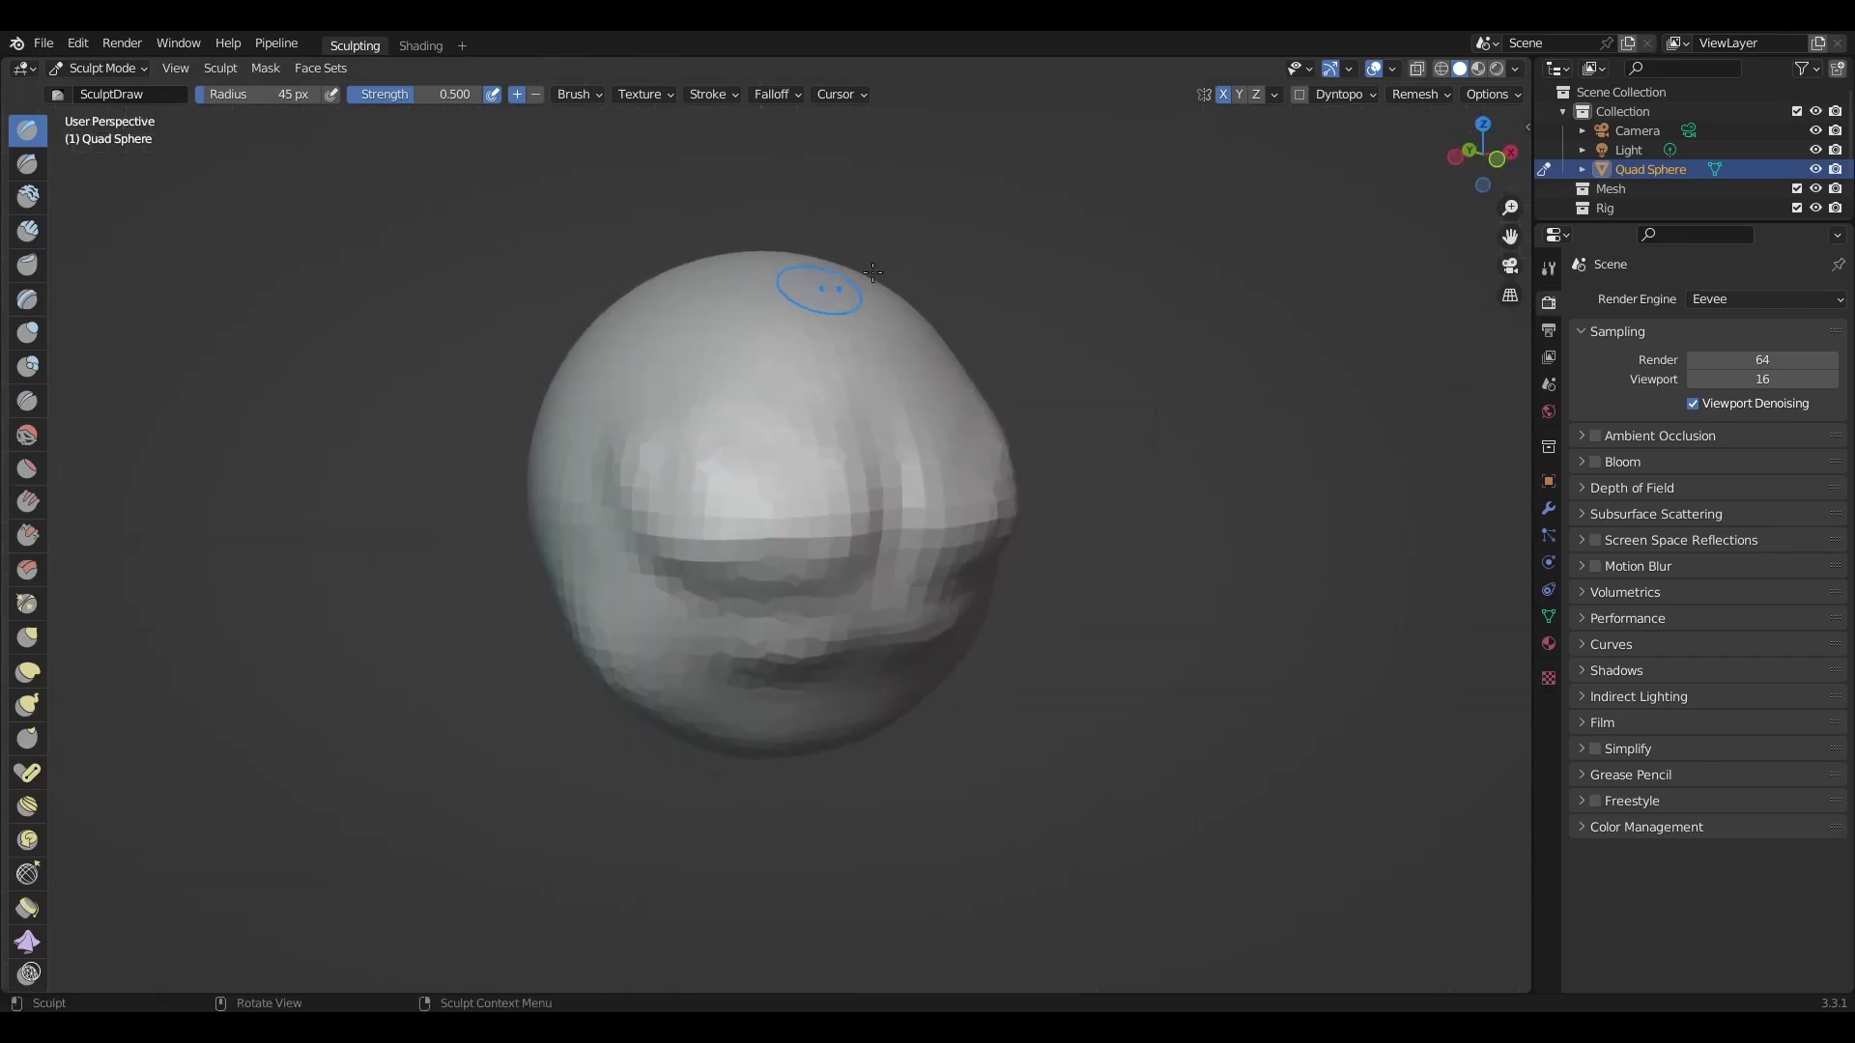
click(1420, 93)
key(r)
click(832, 538)
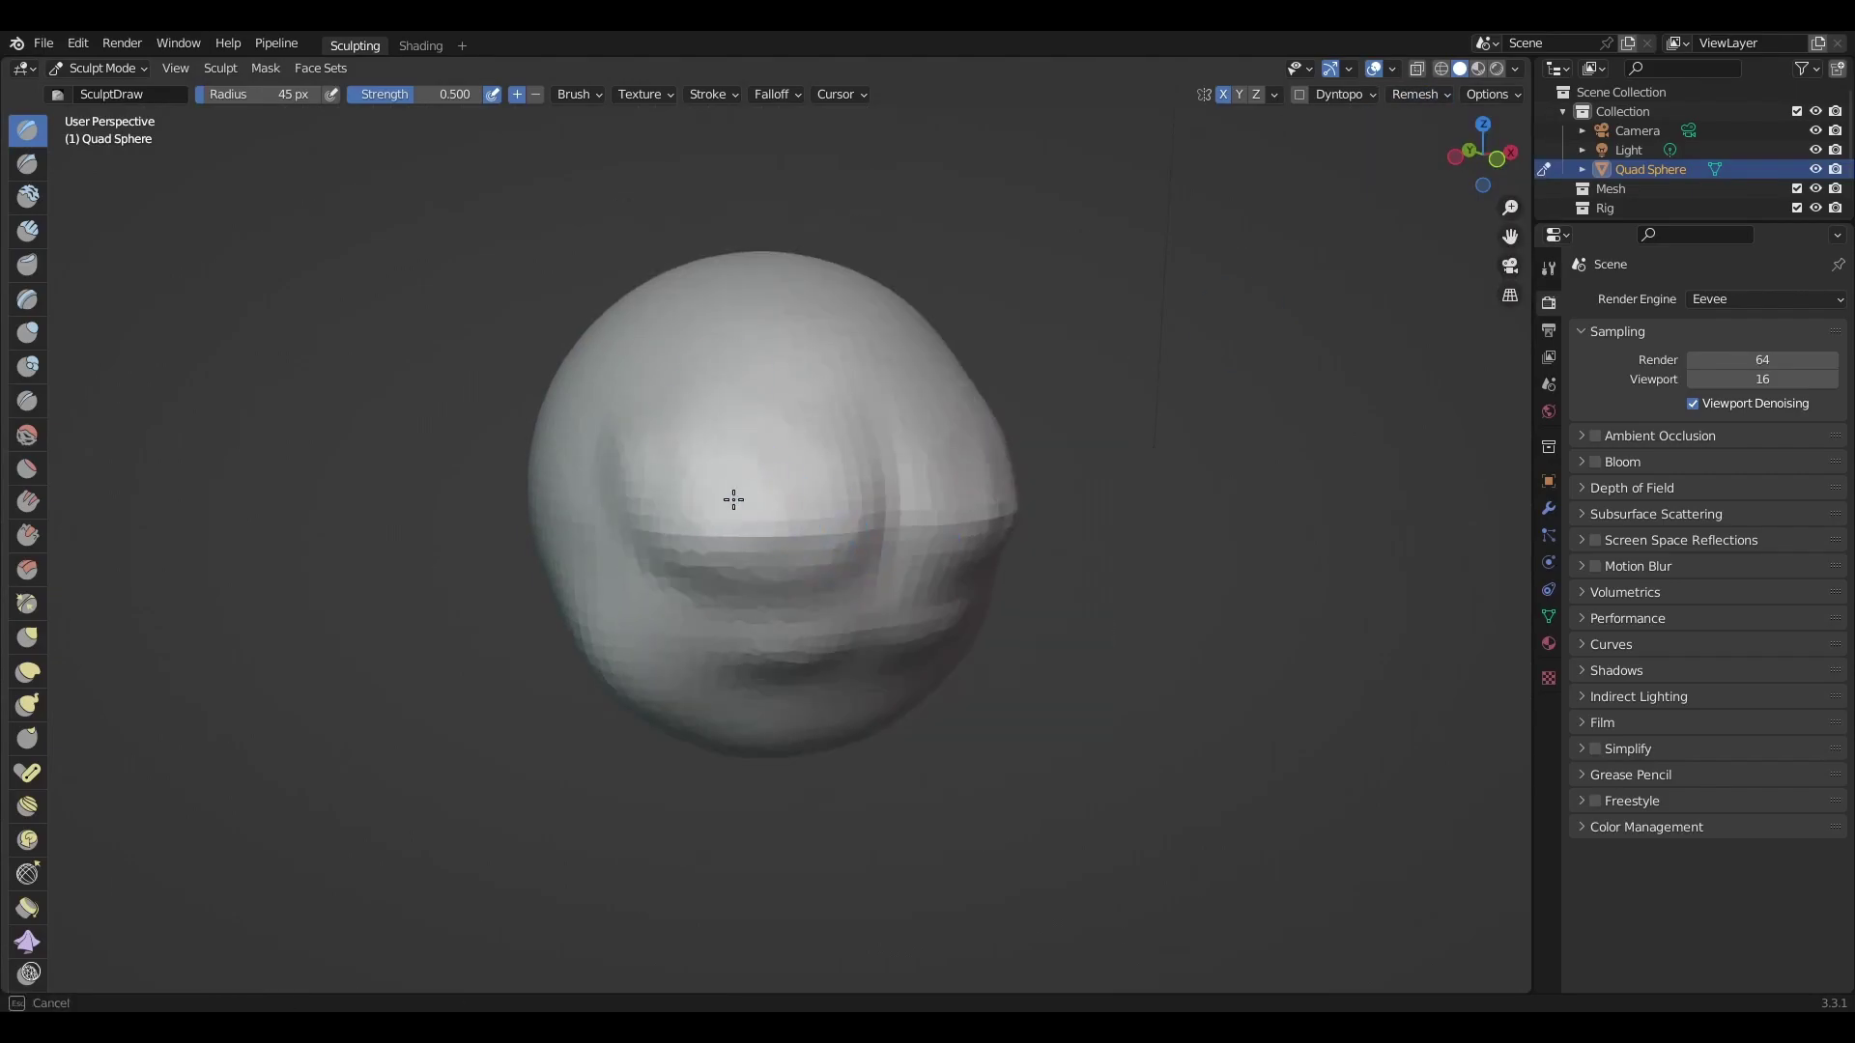
Enlarge the brush to 111 px and carve upper-torso dents with Draw Sharp and Draw.
key(f)
click(713, 435)
mouse_move(713, 435)
middle_down()
mouse_move(579, 406)
mouse_move(677, 488)
mouse_move(899, 455)
mouse_move(747, 420)
mouse_move(1502, 527)
middle_up()
middle_drag(1283, 443, 721, 397)
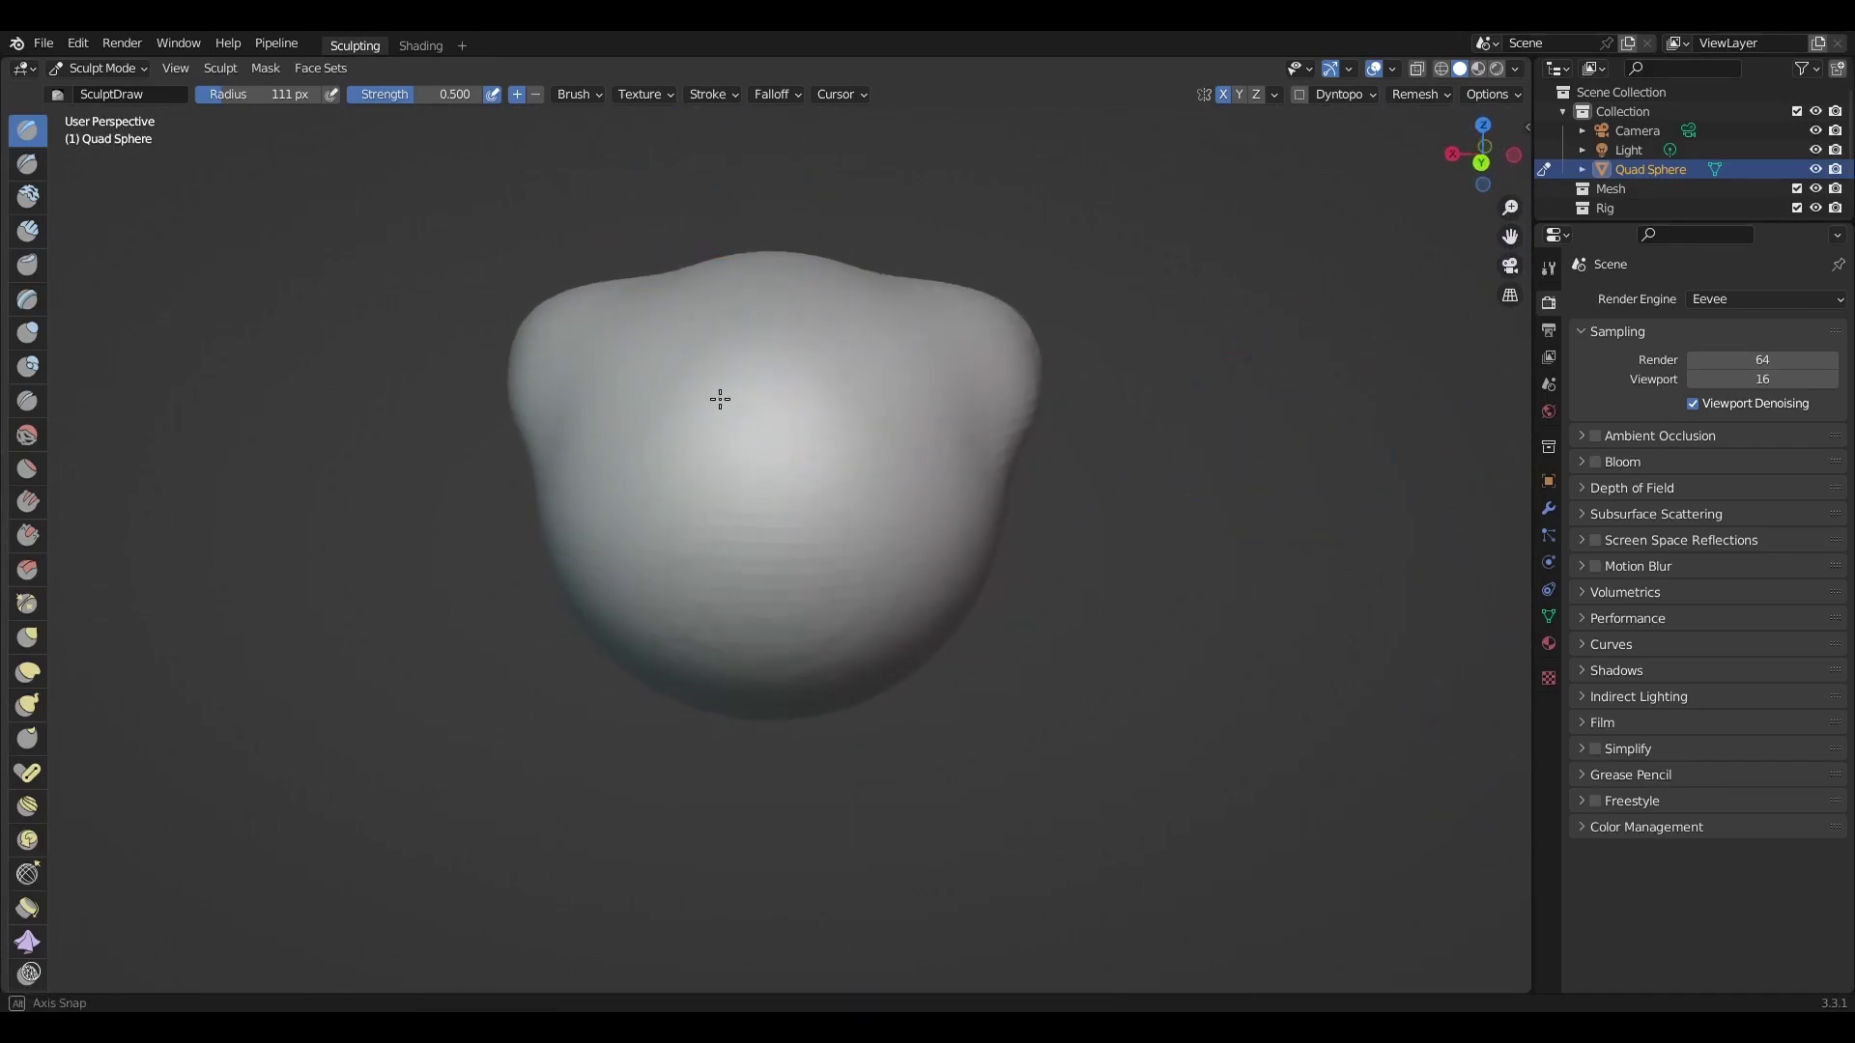
key(shift+x)
middle_drag(854, 406, 717, 411)
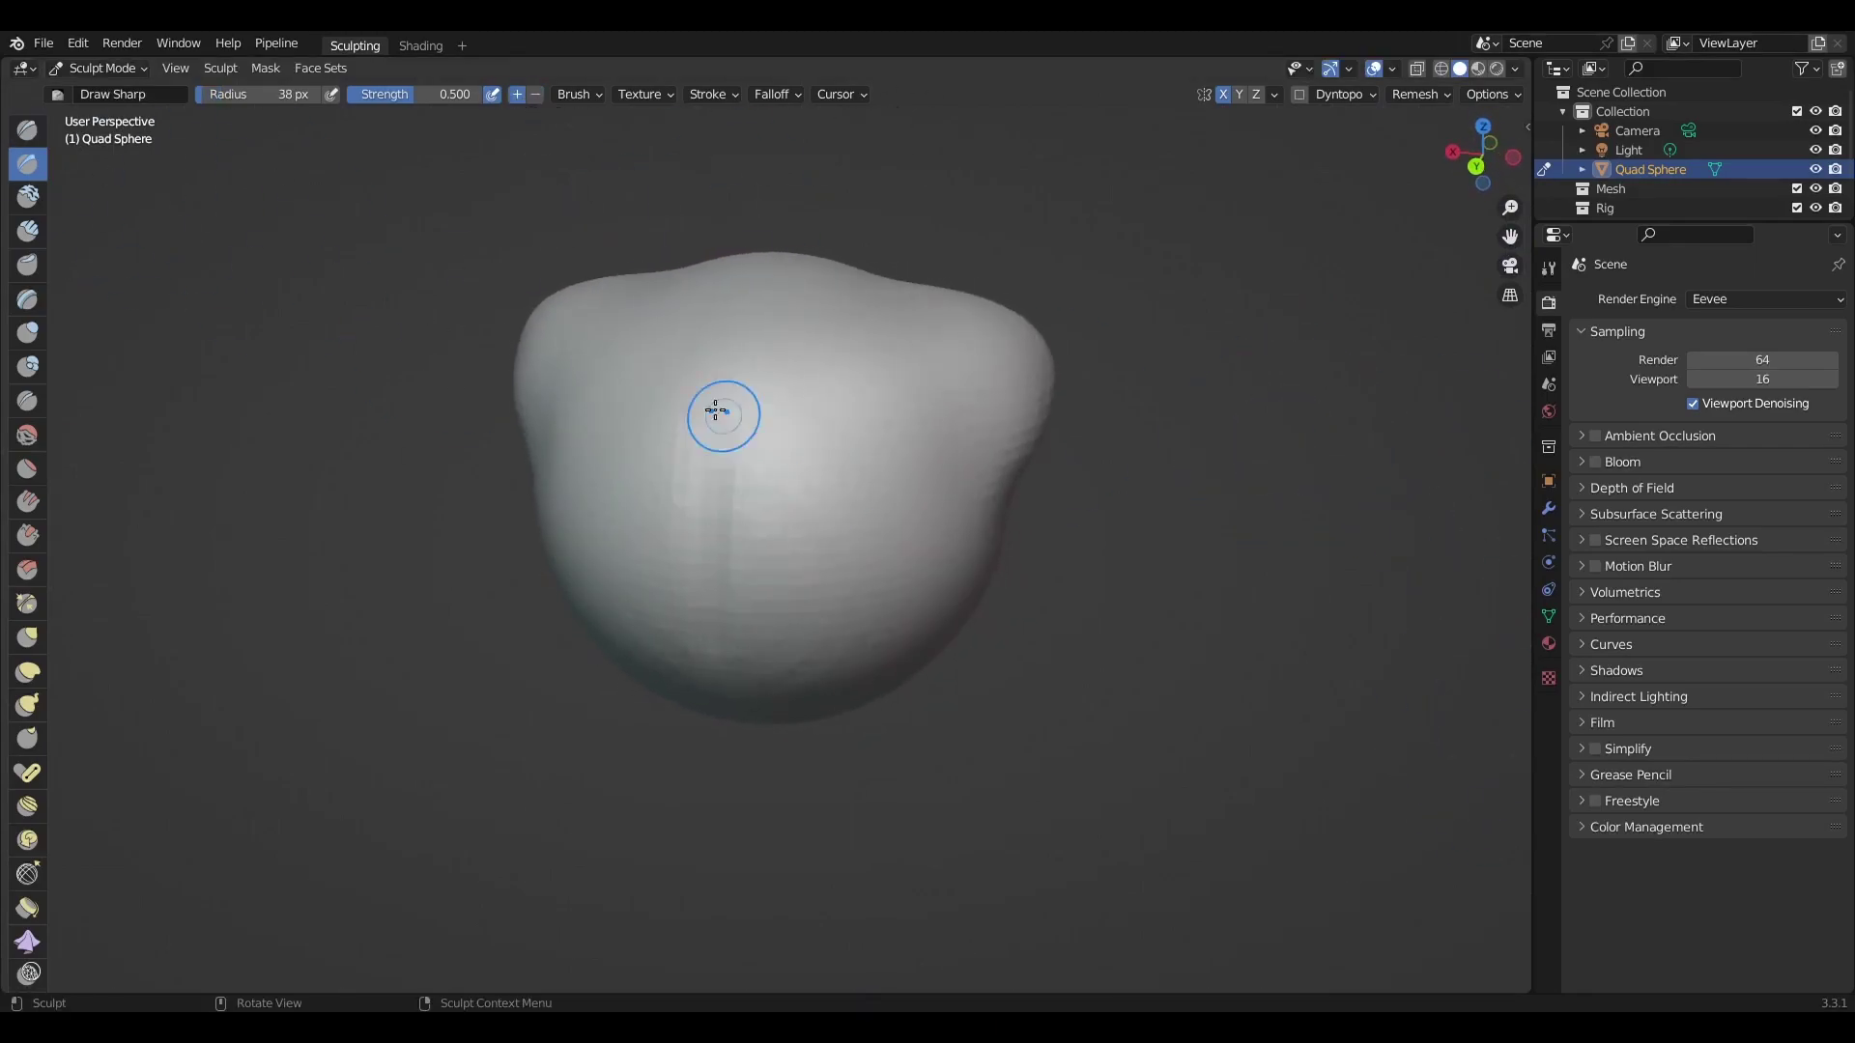
key(x)
drag(858, 377, 850, 341)
mouse_move(850, 340)
middle_down()
mouse_move(826, 309)
mouse_move(906, 479)
mouse_move(850, 454)
middle_up()
Set a 106 px radius and switch to the Grab brush, viewing from the side.
key(f)
click(922, 429)
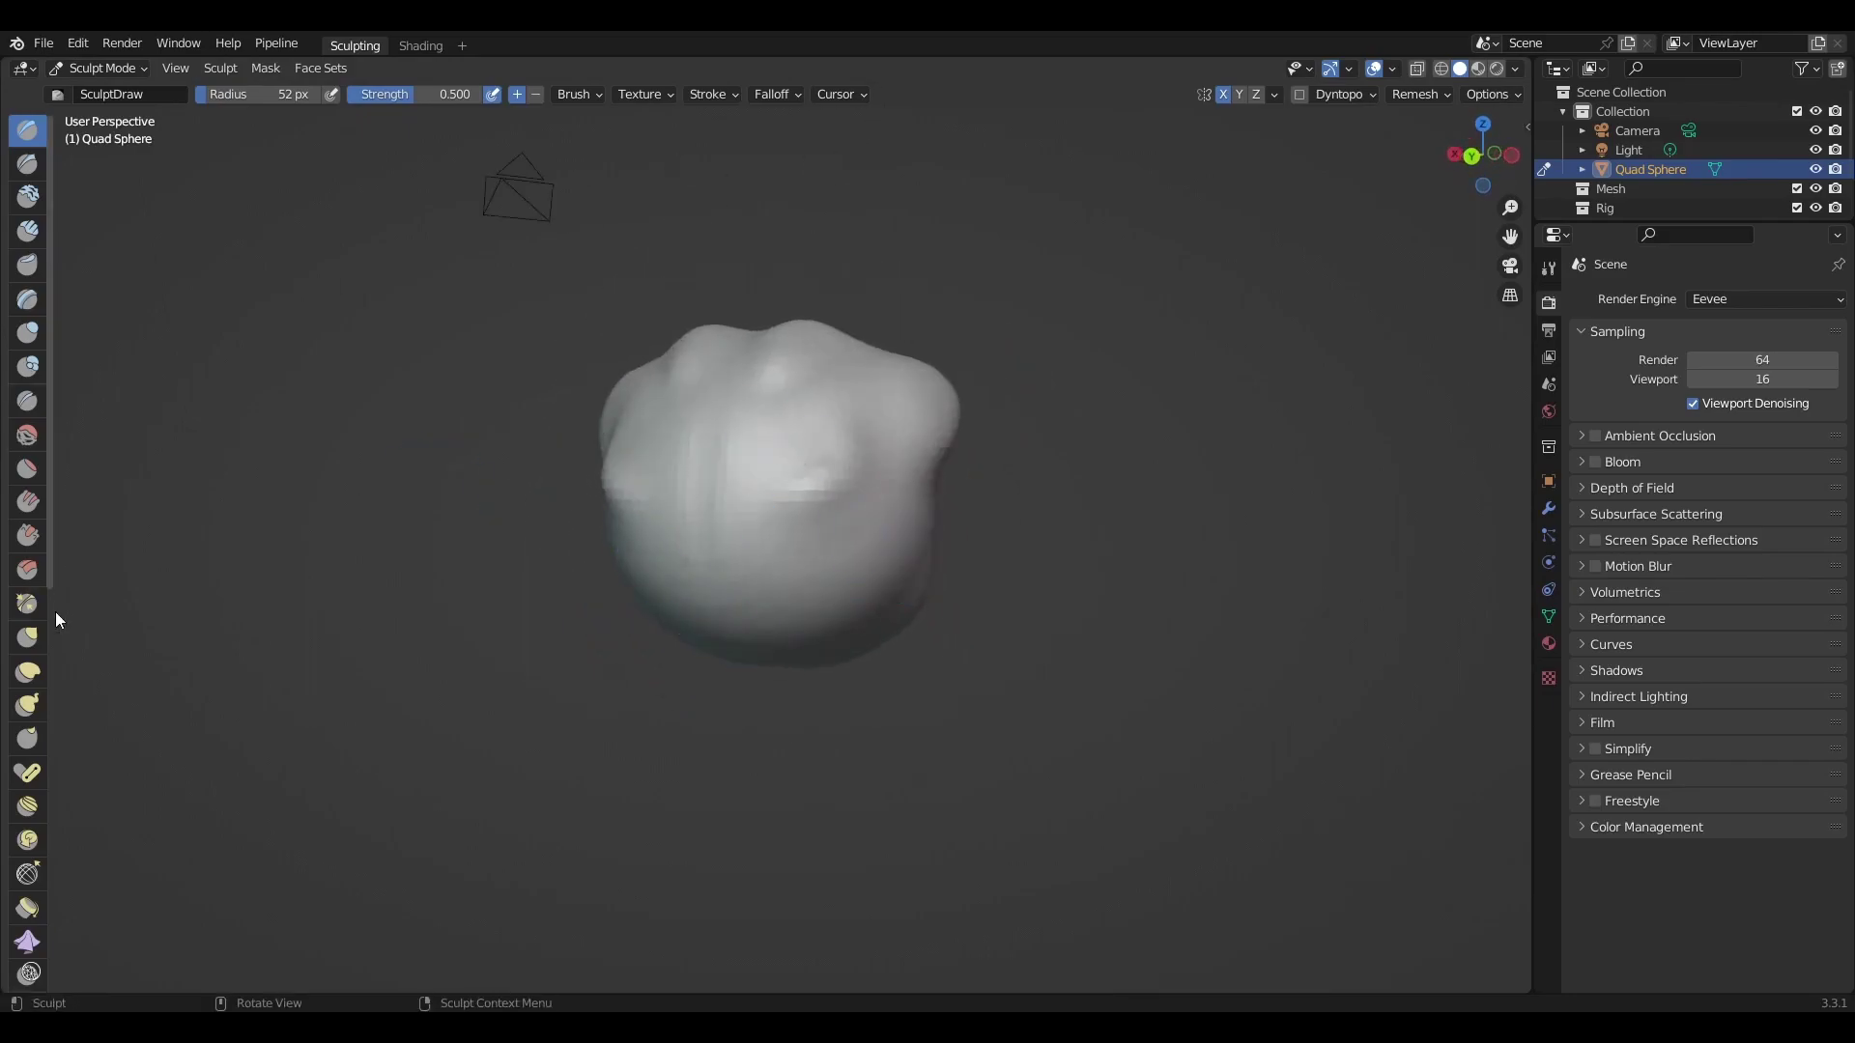
click(27, 638)
alt+middle_drag(716, 559, 675, 662)
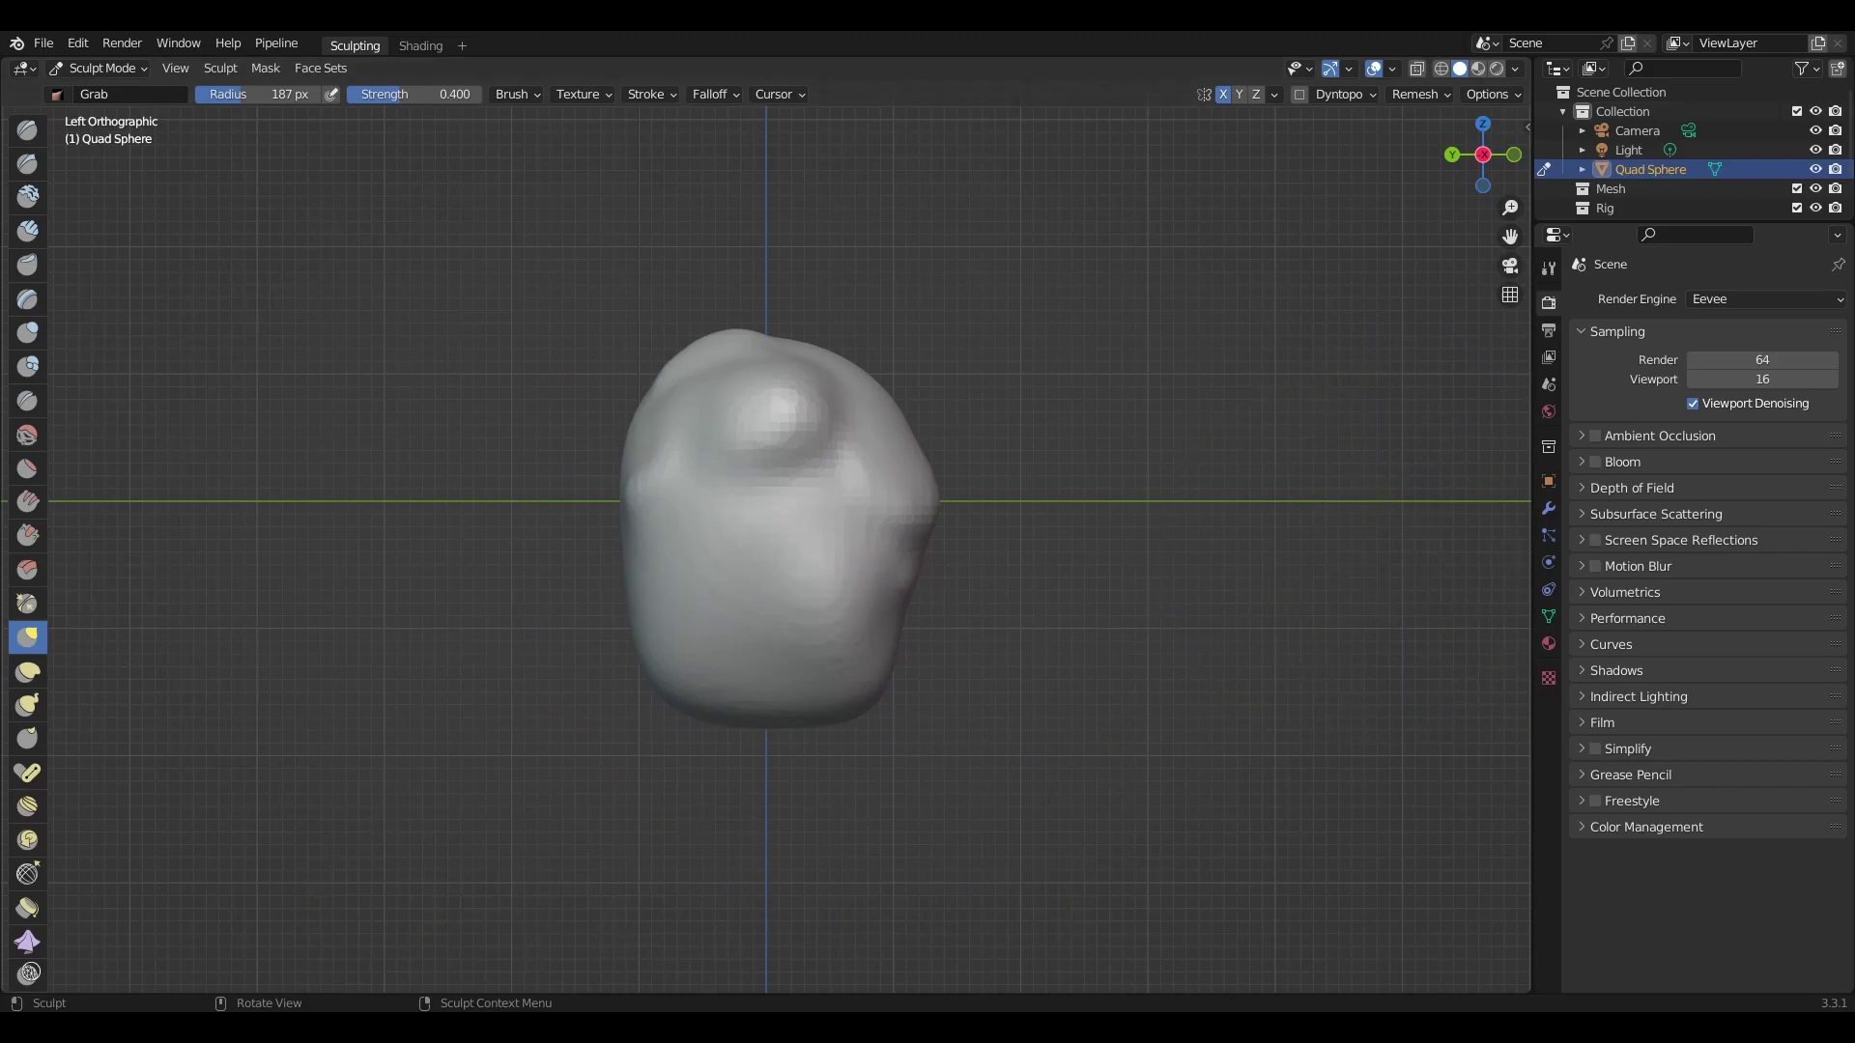
Pull the torso's sides outward with a 93 px Grab brush and save.
key(f)
click(874, 386)
alt+middle_drag(875, 387, 650, 455)
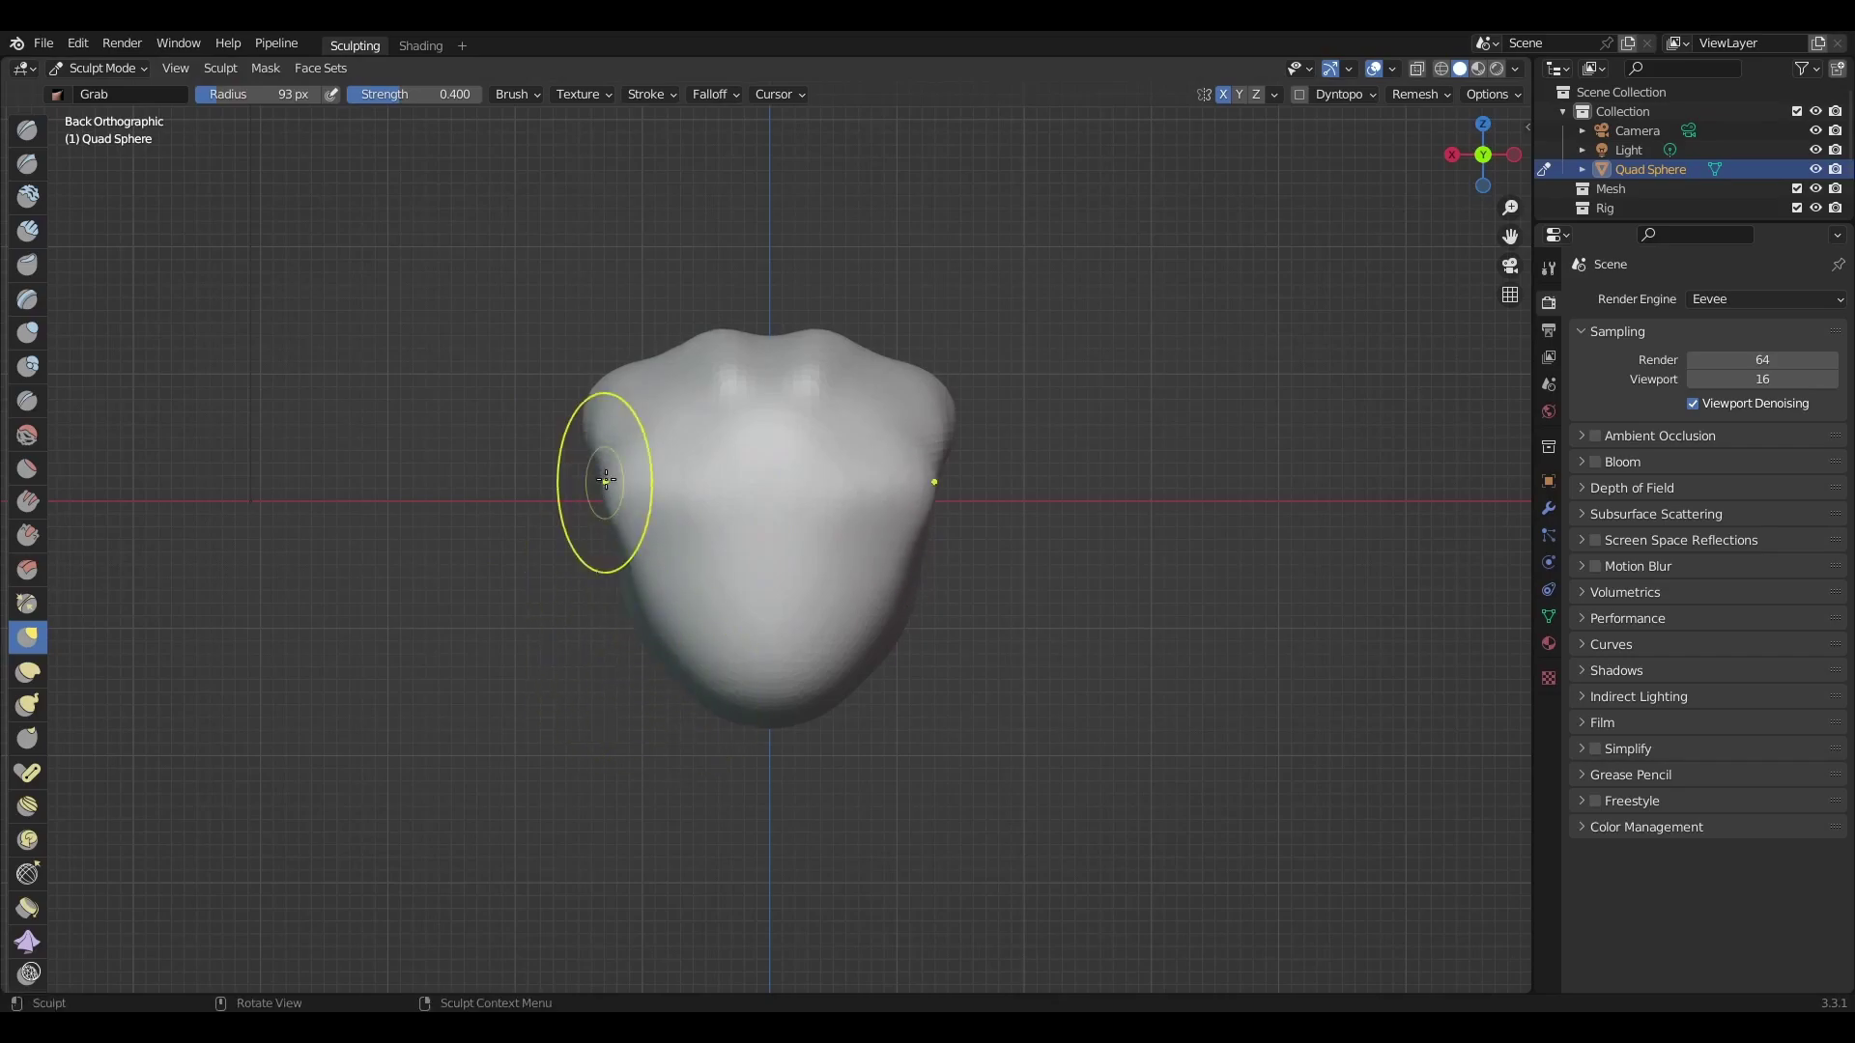
drag(605, 480, 690, 686)
mouse_move(857, 701)
middle_down()
mouse_move(849, 531)
mouse_move(787, 651)
middle_up()
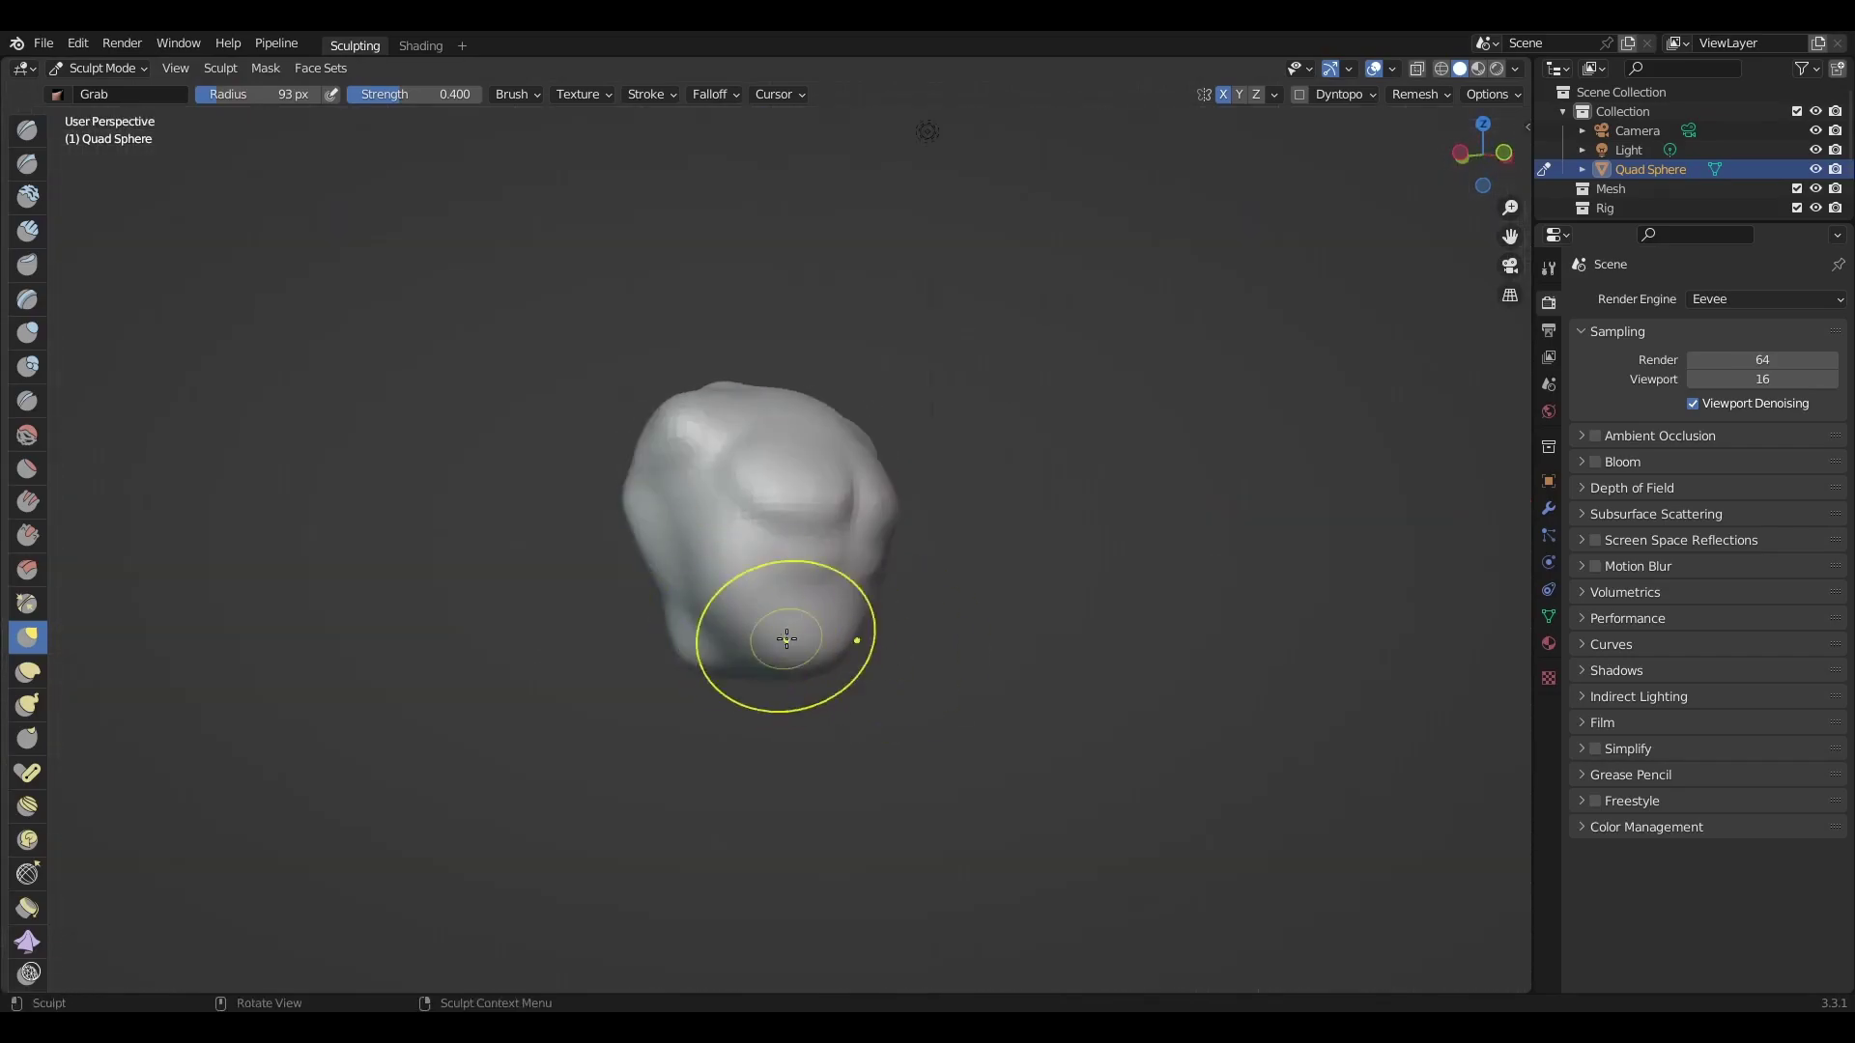
mouse_move(801, 569)
middle_down()
mouse_move(782, 513)
mouse_move(1322, 430)
mouse_move(804, 584)
middle_up()
key(ctrl+s)
Carve a groove under the shoulder with a 44 px Draw brush.
key(x)
key(f)
click(831, 666)
drag(840, 681, 782, 676)
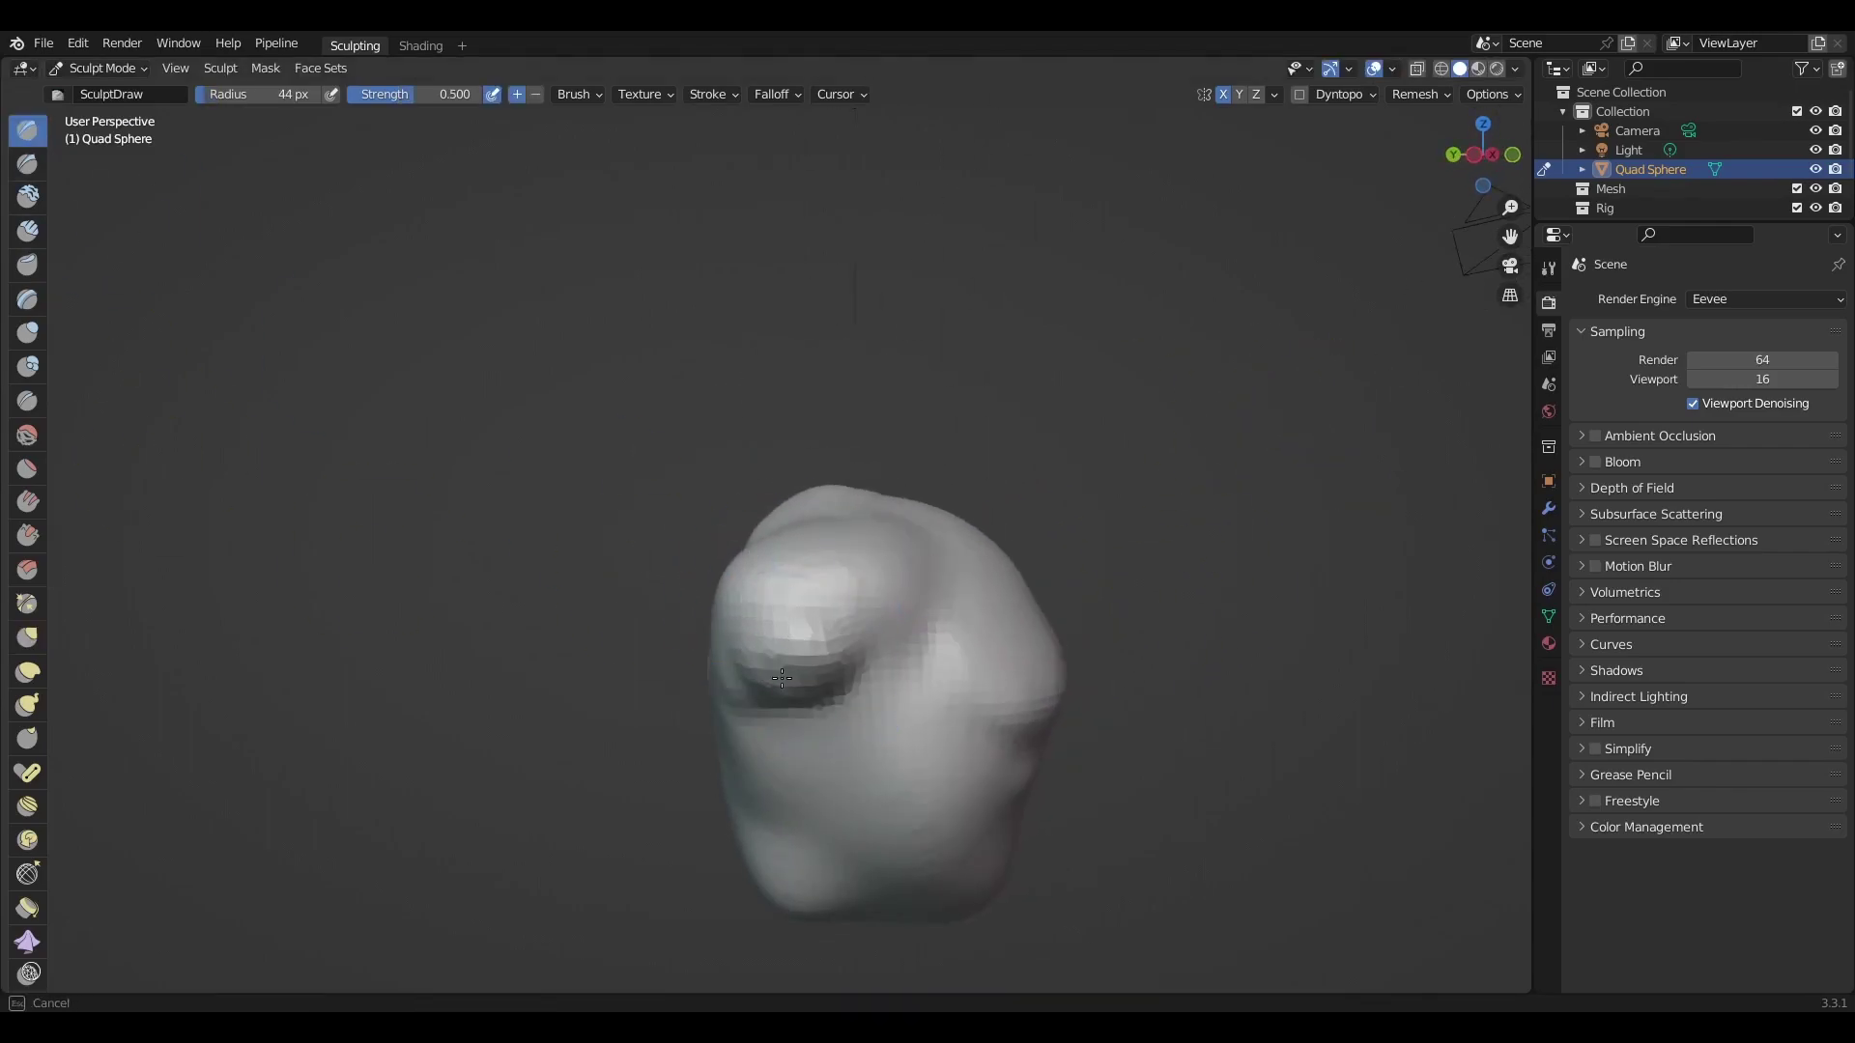
middle_drag(817, 678, 811, 712)
middle_drag(868, 651, 577, 531)
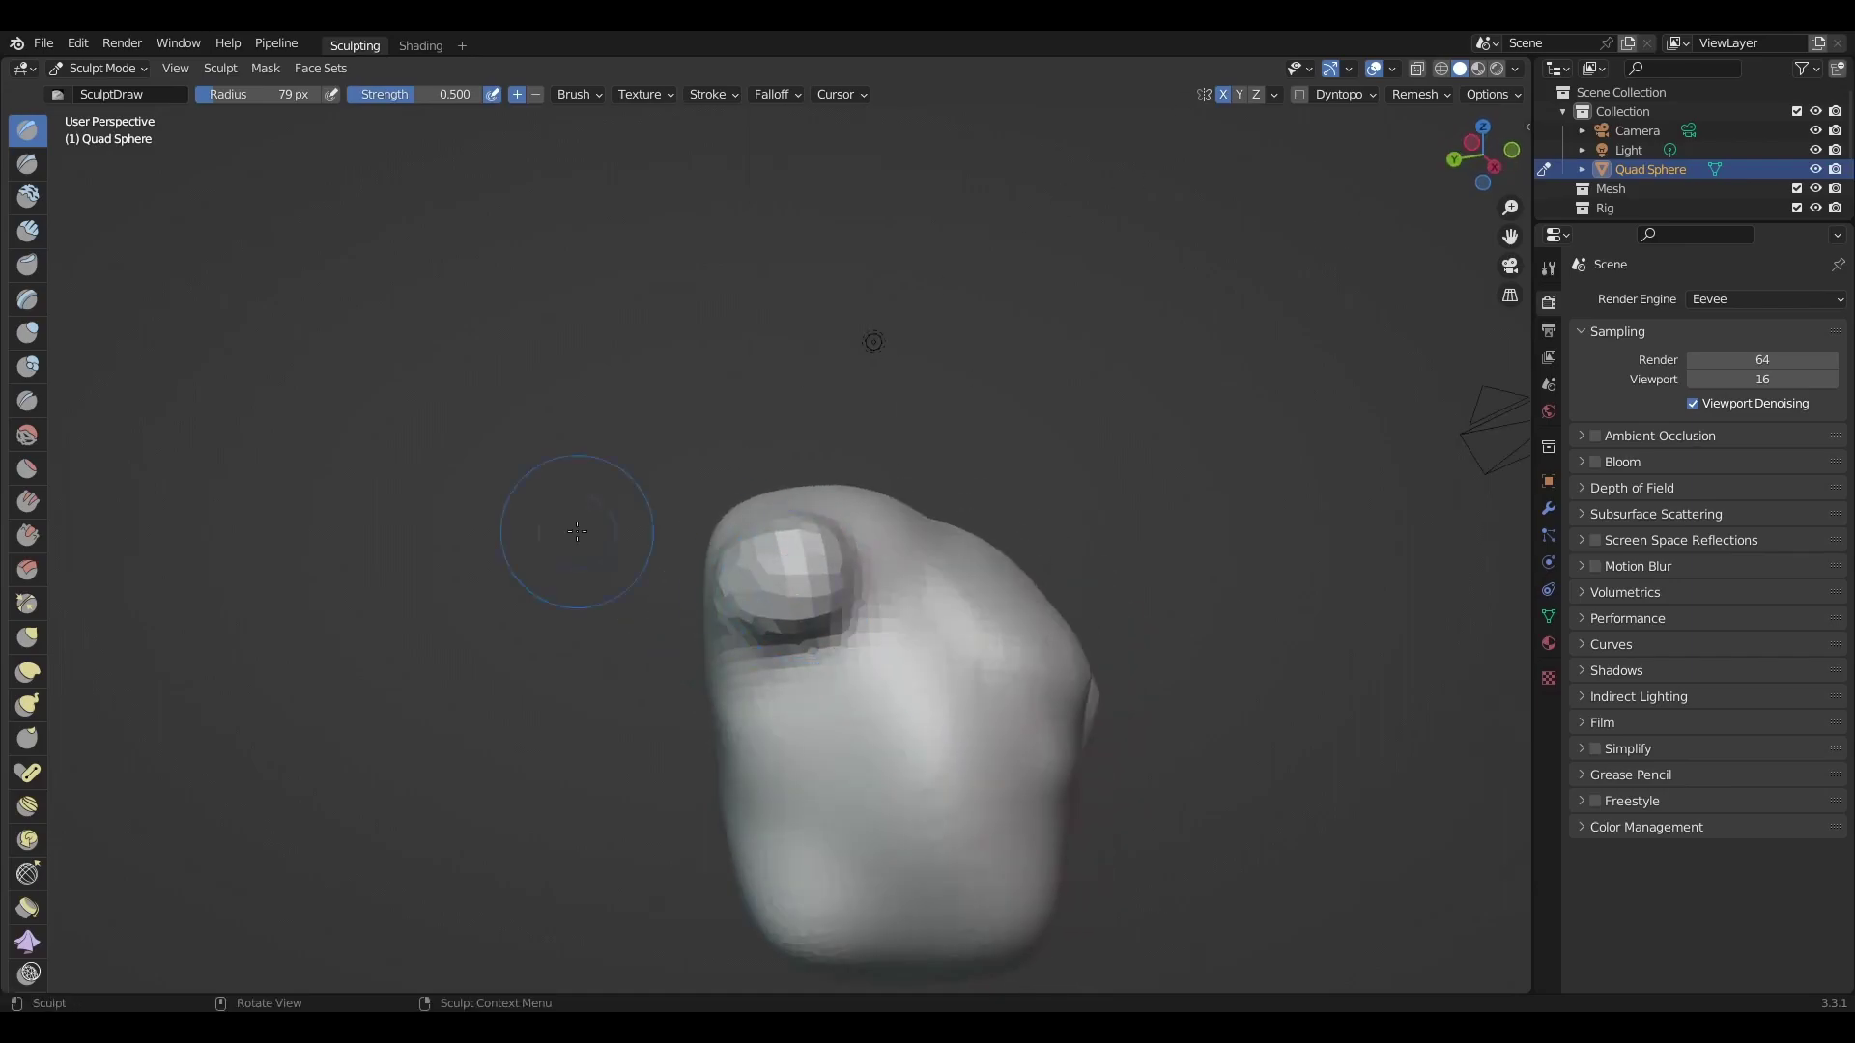
Pull the shoulder bumps out into arms with the Grab brush.
click(29, 642)
middle_drag(789, 583, 831, 628)
drag(831, 628, 784, 704)
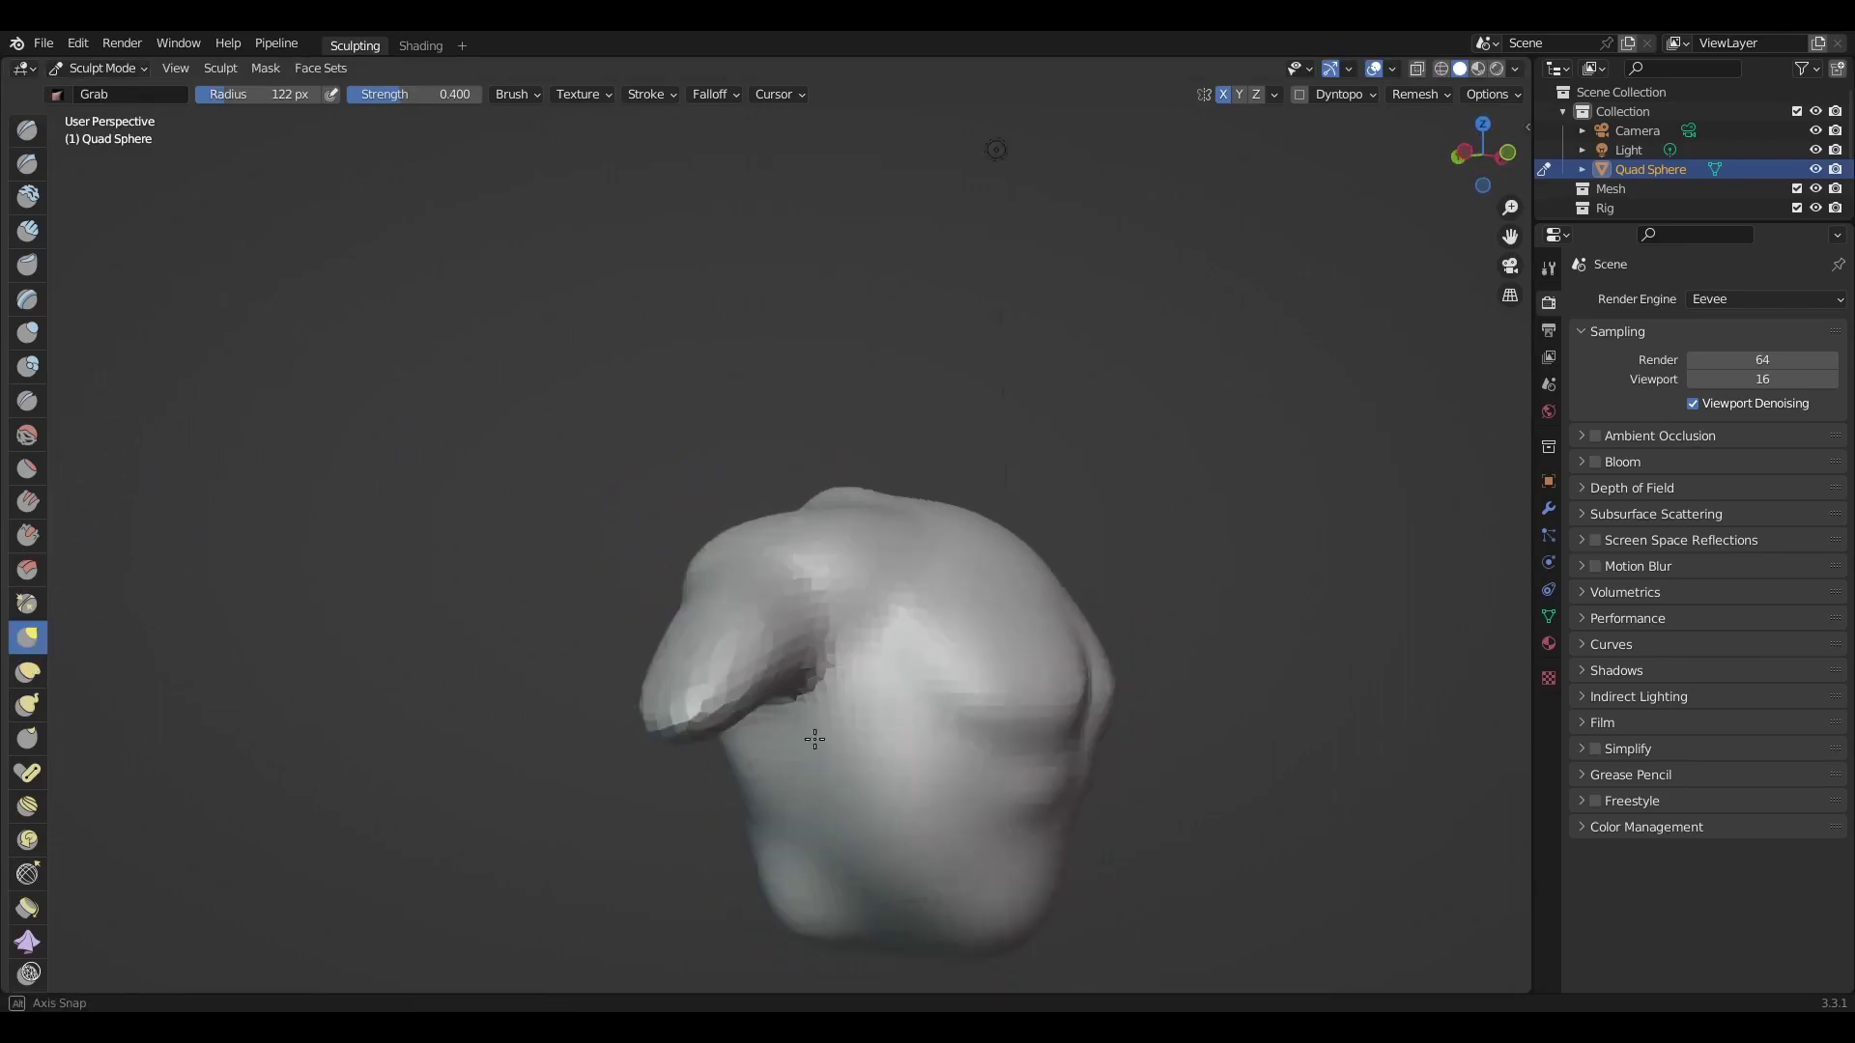
mouse_move(784, 703)
middle_down()
mouse_move(558, 633)
mouse_move(591, 663)
mouse_move(676, 580)
middle_up()
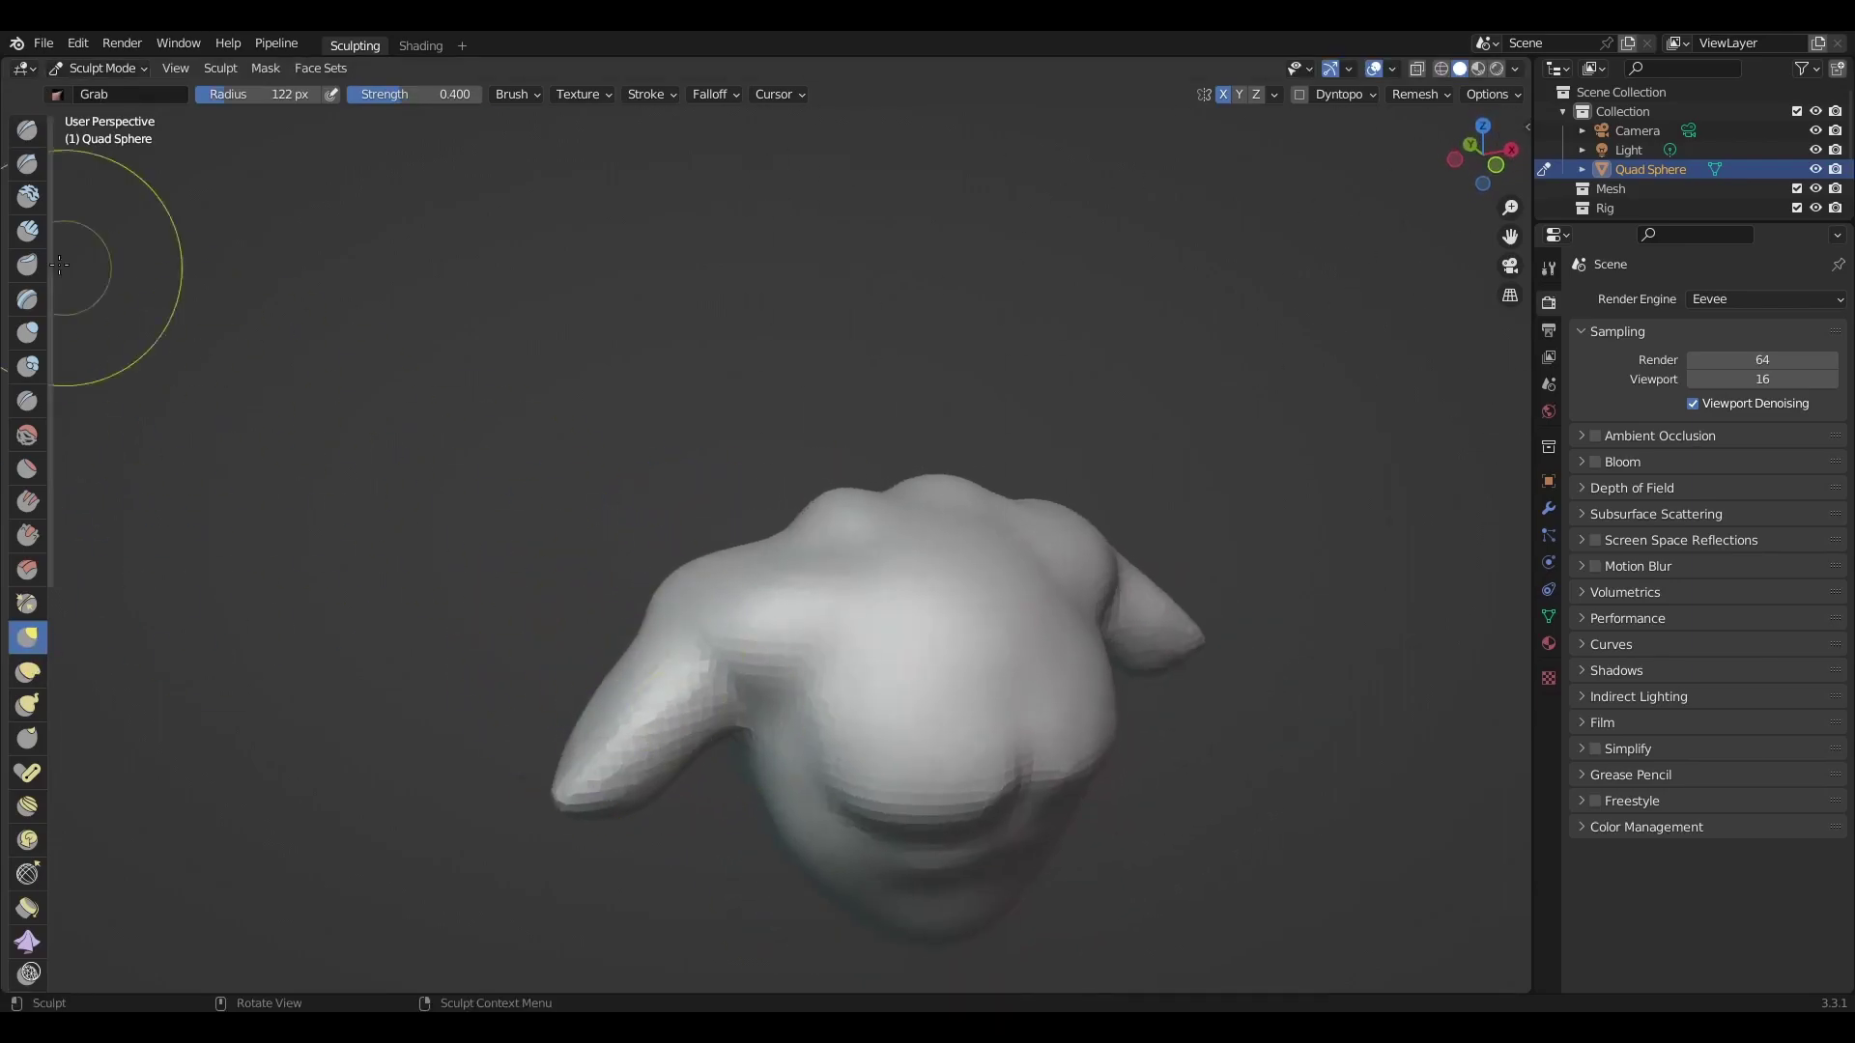
click(27, 129)
mouse_move(766, 633)
middle_down()
mouse_move(853, 563)
mouse_move(820, 555)
mouse_move(824, 613)
mouse_move(924, 542)
mouse_move(940, 663)
mouse_move(826, 733)
mouse_move(622, 642)
mouse_move(591, 773)
mouse_move(767, 737)
mouse_move(906, 812)
mouse_move(848, 728)
mouse_move(1481, 152)
middle_up()
Sculpt the pecs, abs and shoulder muscles with a 52 px Draw brush.
click(1481, 152)
key(f)
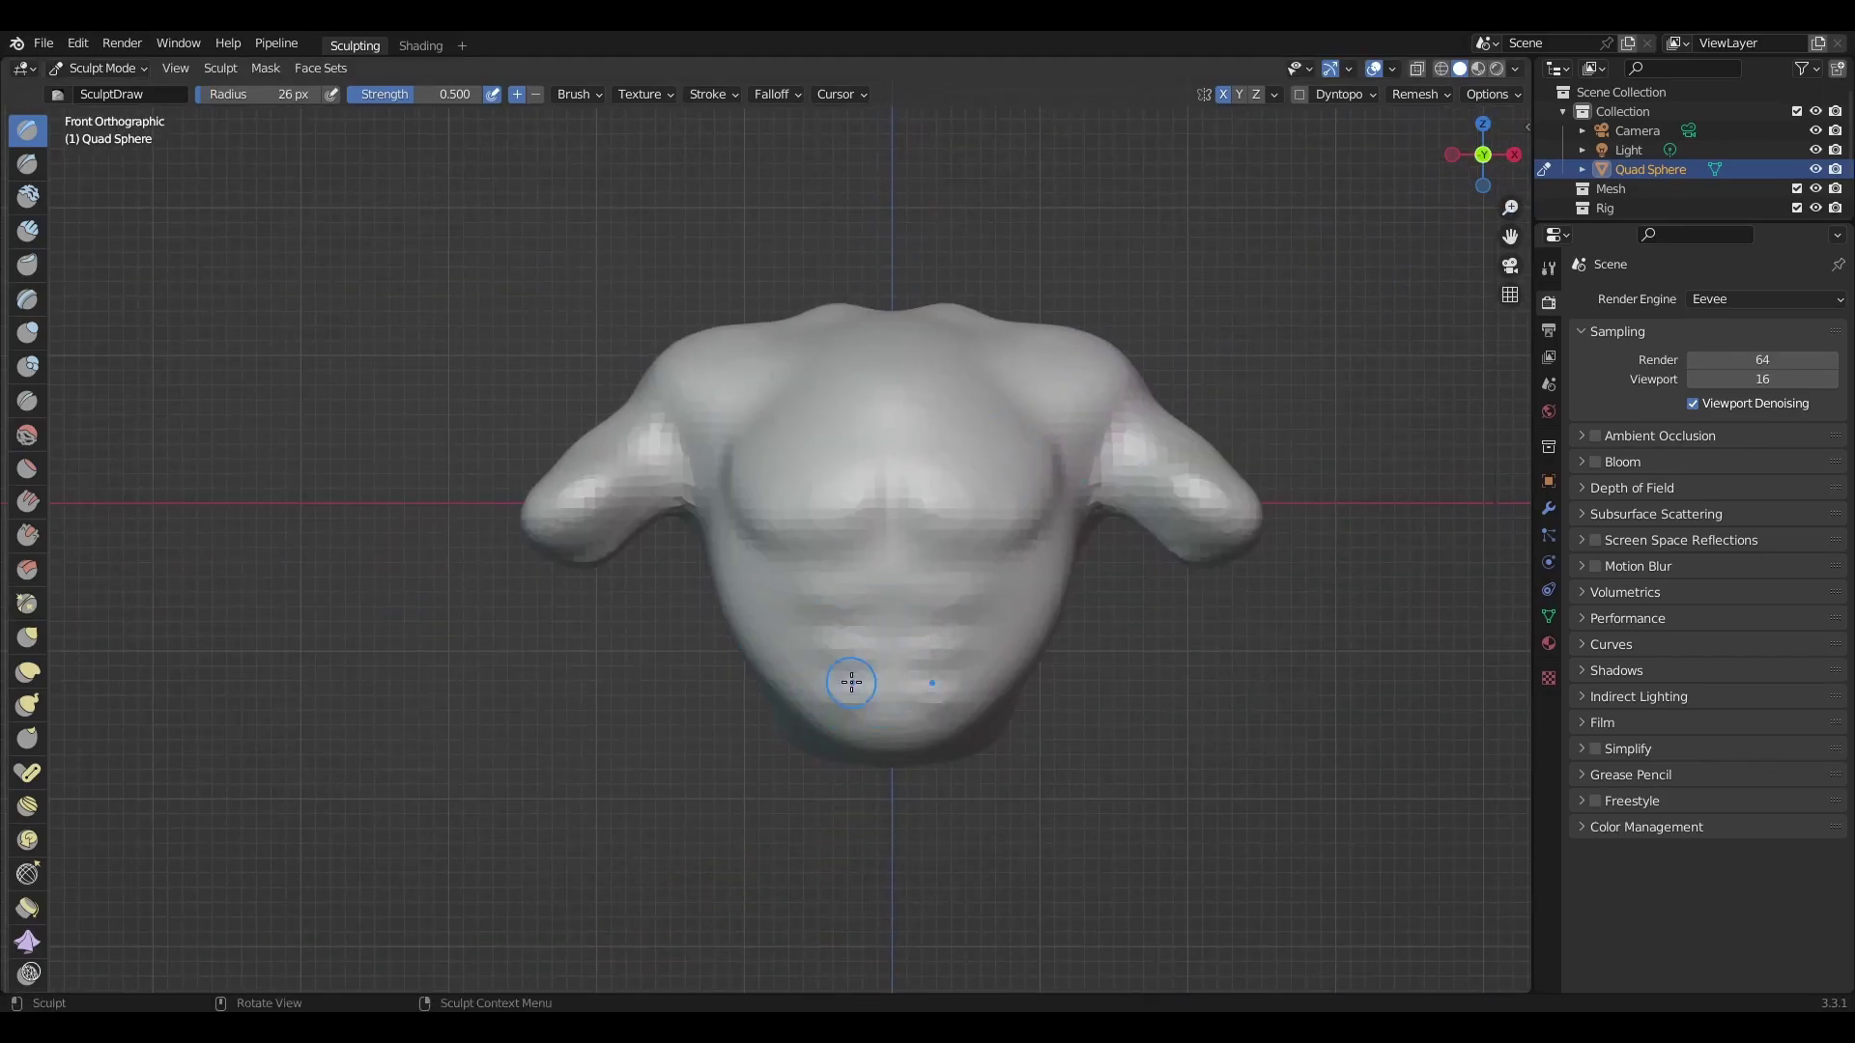
mouse_move(852, 683)
middle_down()
mouse_move(753, 552)
mouse_move(1027, 427)
mouse_move(962, 538)
mouse_move(779, 431)
mouse_move(891, 604)
mouse_move(783, 543)
middle_up()
key(f)
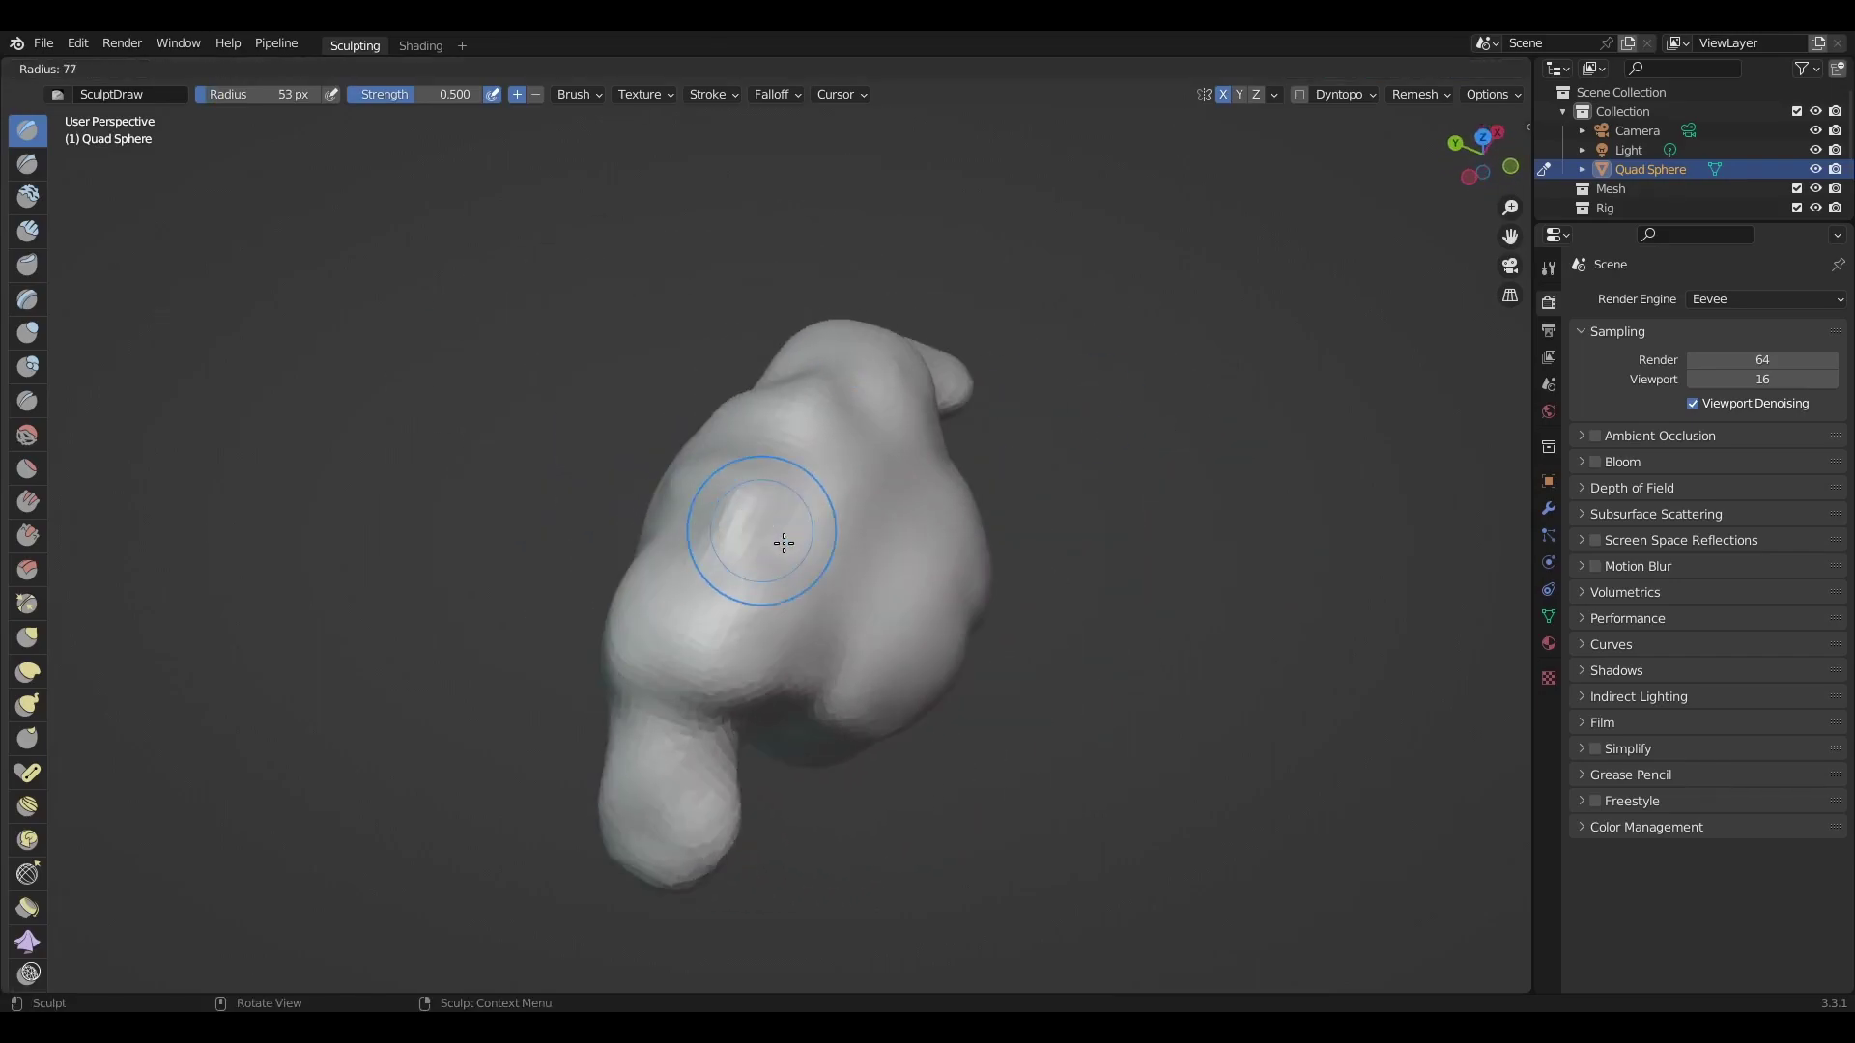
click(766, 456)
mouse_move(765, 456)
middle_down()
mouse_move(828, 497)
mouse_move(789, 582)
mouse_move(675, 683)
mouse_move(774, 633)
mouse_move(785, 773)
mouse_move(857, 722)
mouse_move(254, 383)
middle_up()
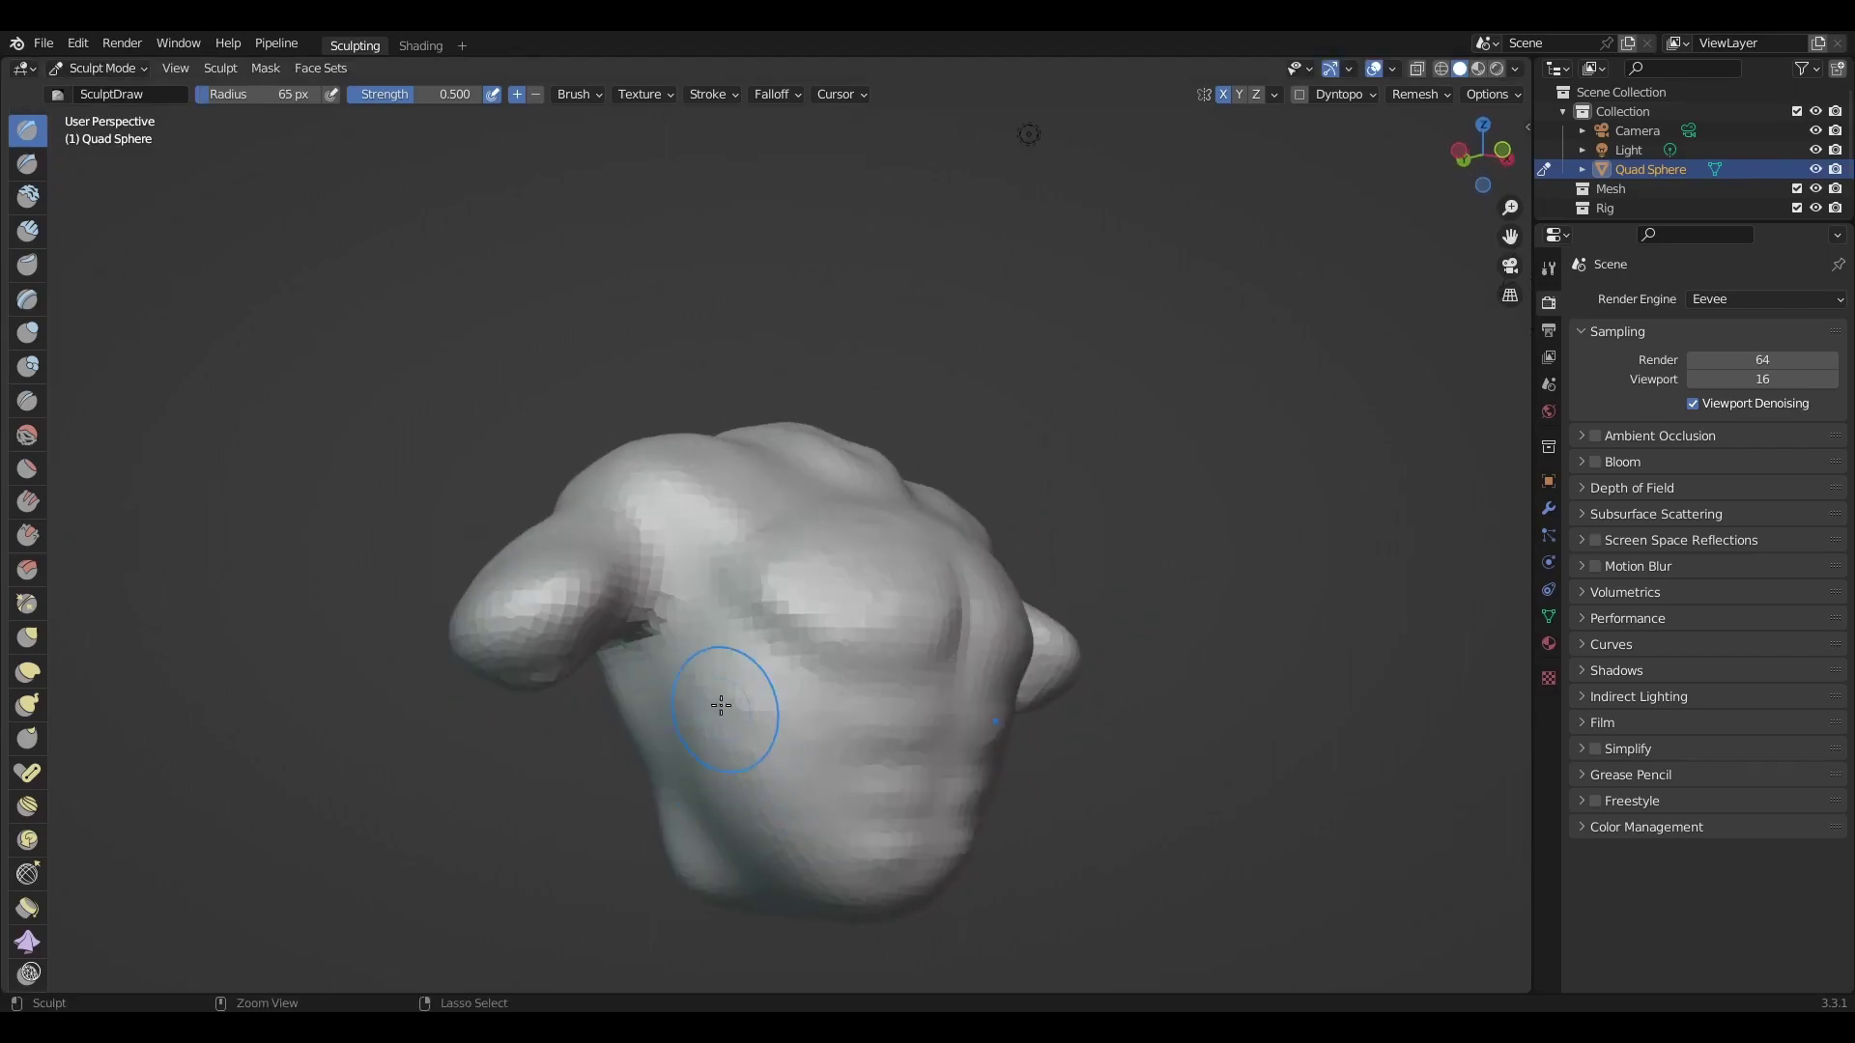
mouse_move(720, 705)
middle_down()
mouse_move(878, 724)
mouse_move(824, 725)
mouse_move(890, 641)
mouse_move(904, 727)
mouse_move(541, 744)
mouse_move(559, 679)
mouse_move(728, 828)
mouse_move(1201, 270)
mouse_move(747, 637)
mouse_move(667, 496)
mouse_move(642, 393)
mouse_move(442, 464)
mouse_move(621, 652)
middle_up()
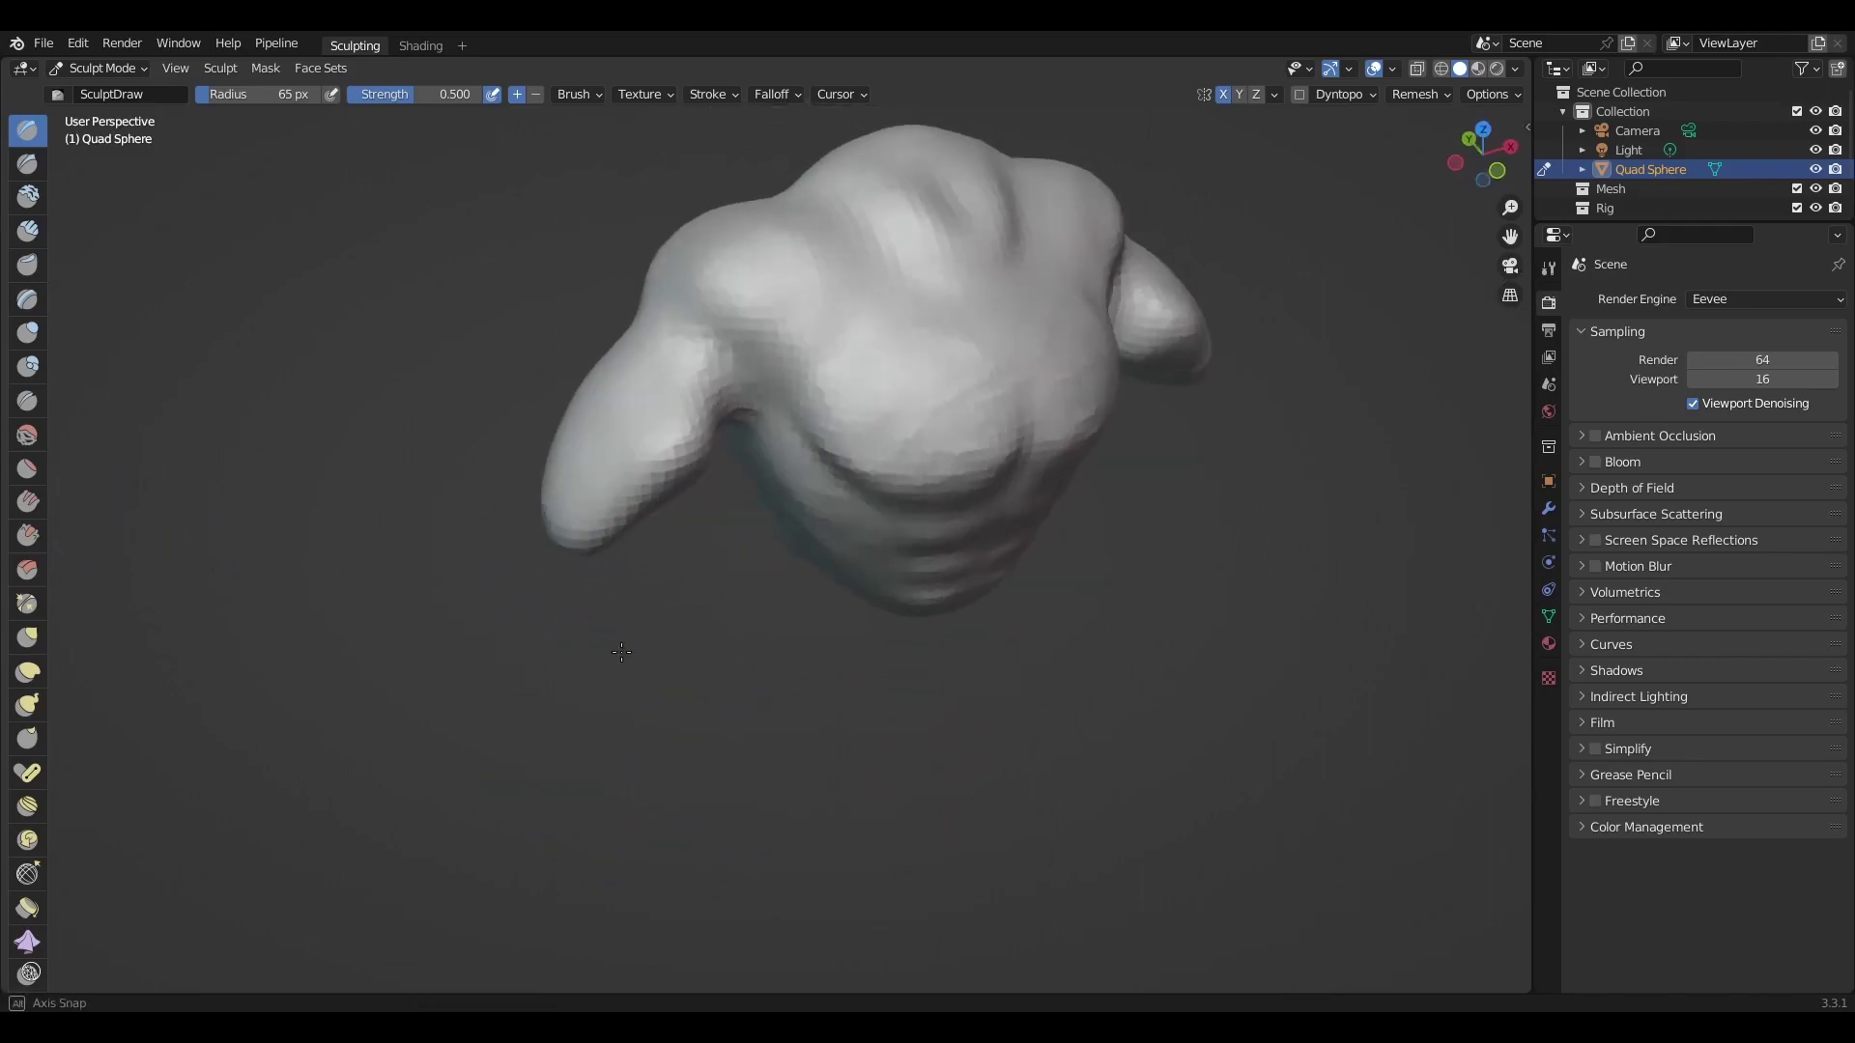
Drag both arms out and down with the Grab brush from the top view.
key(g)
alt+middle_drag(651, 587, 768, 640)
mouse_move(560, 491)
middle_down()
mouse_move(552, 577)
mouse_move(286, 402)
mouse_move(621, 642)
mouse_move(566, 649)
mouse_move(1014, 531)
mouse_move(542, 484)
mouse_move(603, 500)
mouse_move(567, 463)
mouse_move(609, 522)
mouse_move(580, 663)
mouse_move(523, 649)
middle_up()
key(x)
Stretch both arms further down with Snake Hook and save the file.
key(k)
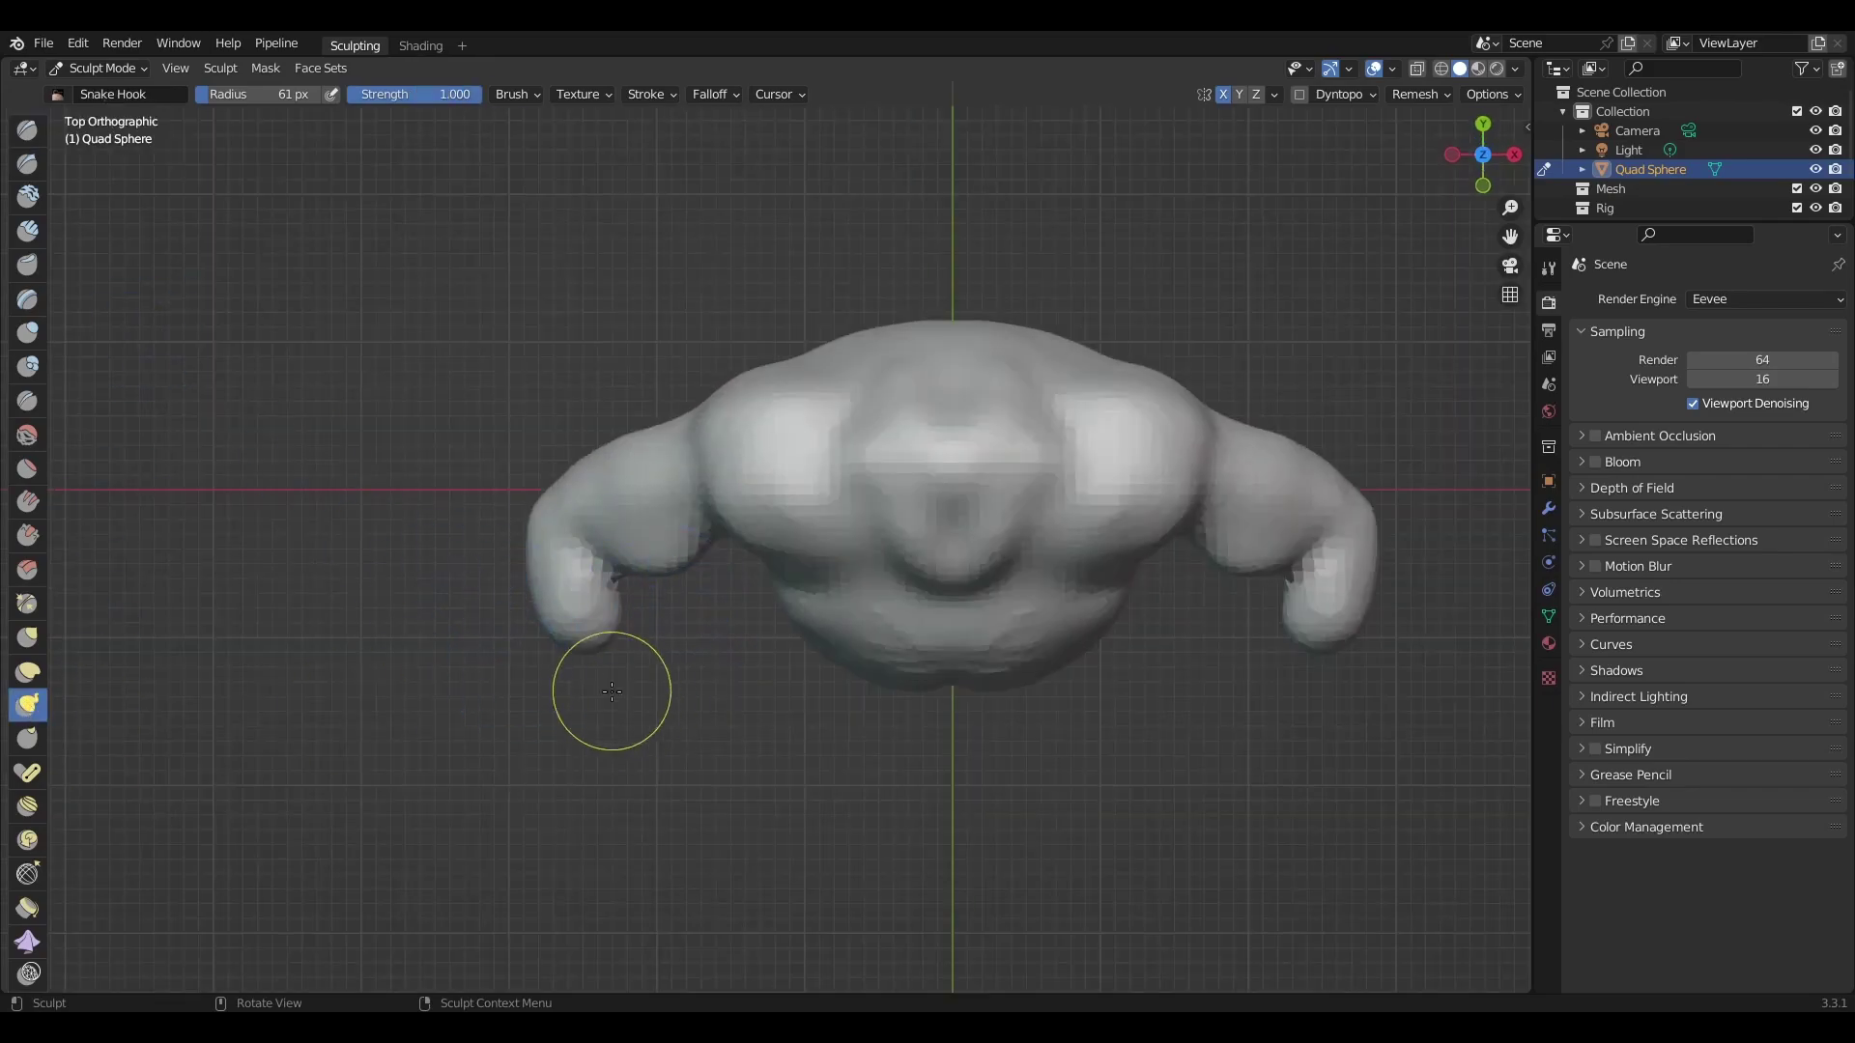
drag(604, 684, 618, 725)
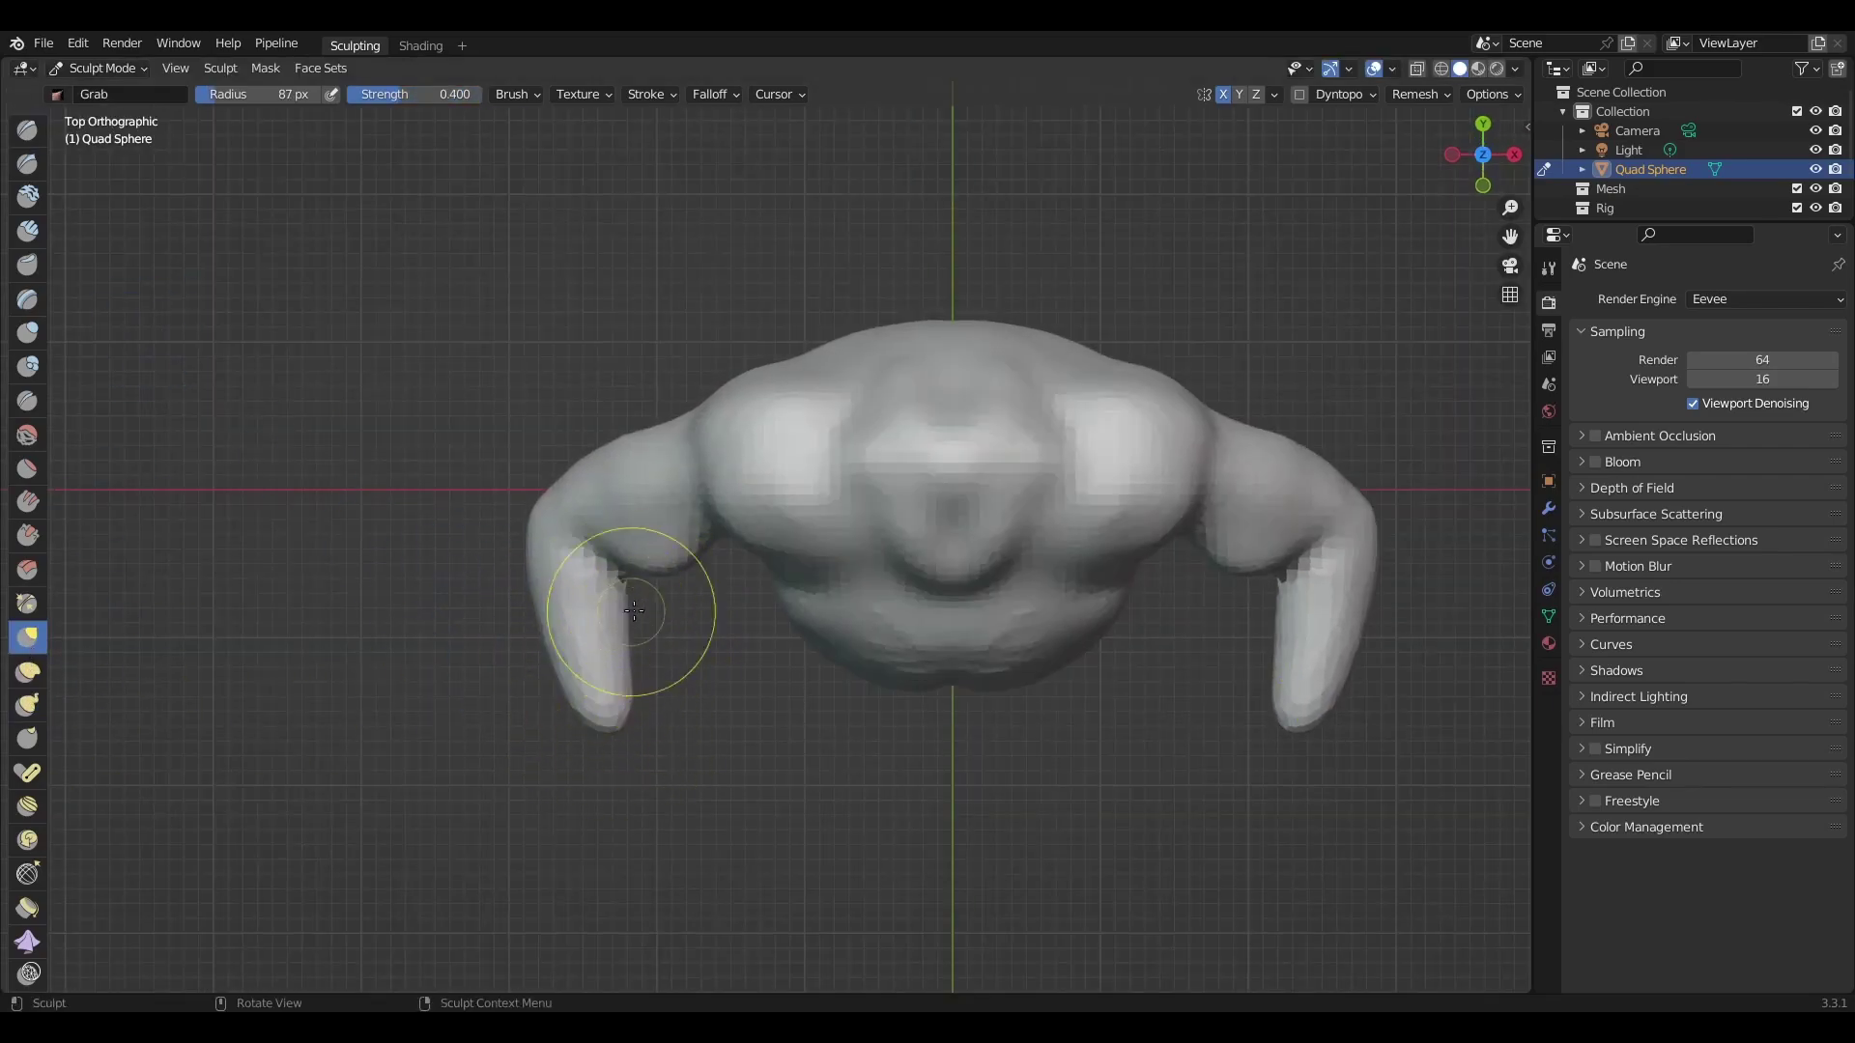
mouse_move(633, 610)
middle_down()
mouse_move(436, 501)
mouse_move(838, 544)
mouse_move(643, 591)
mouse_move(770, 530)
mouse_move(843, 716)
mouse_move(936, 519)
middle_up()
key(x)
key(ctrl+s)
Try the Scrape/Peaks and Blob brushes while orbiting around the torso.
key(shift+t)
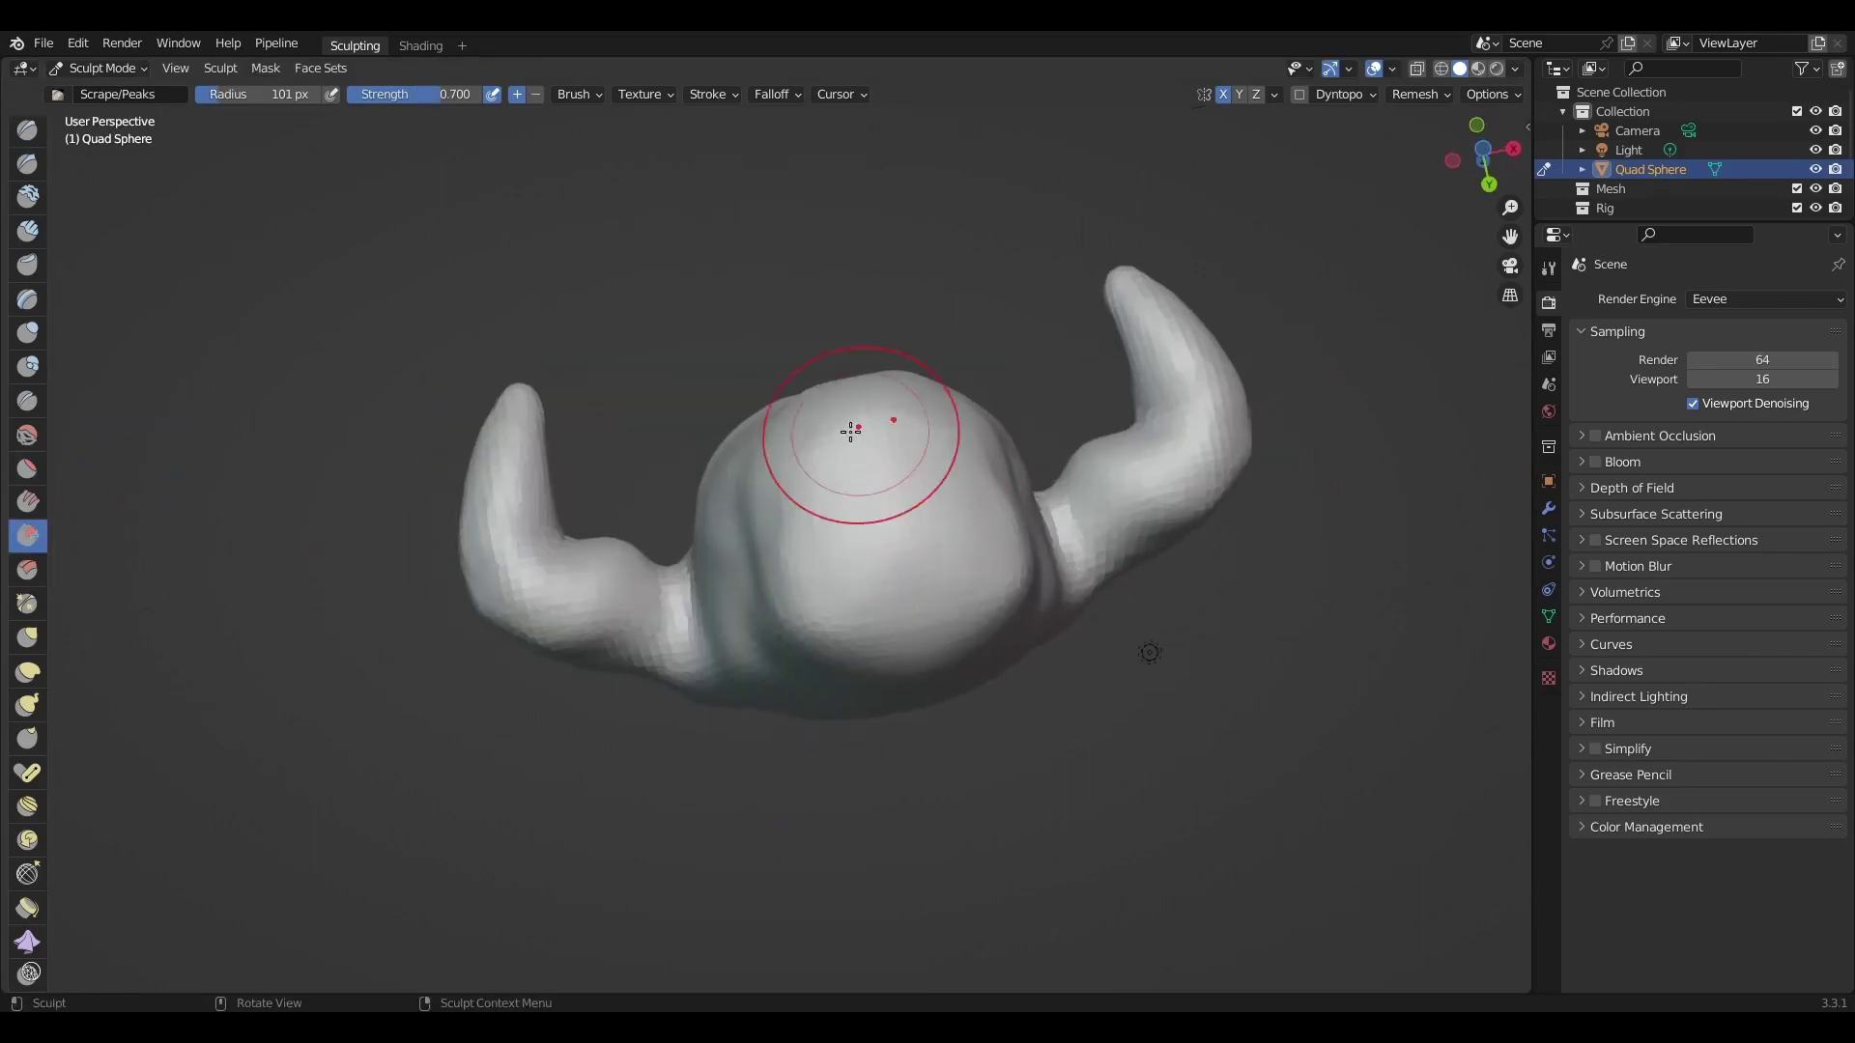
middle_drag(850, 431, 818, 537)
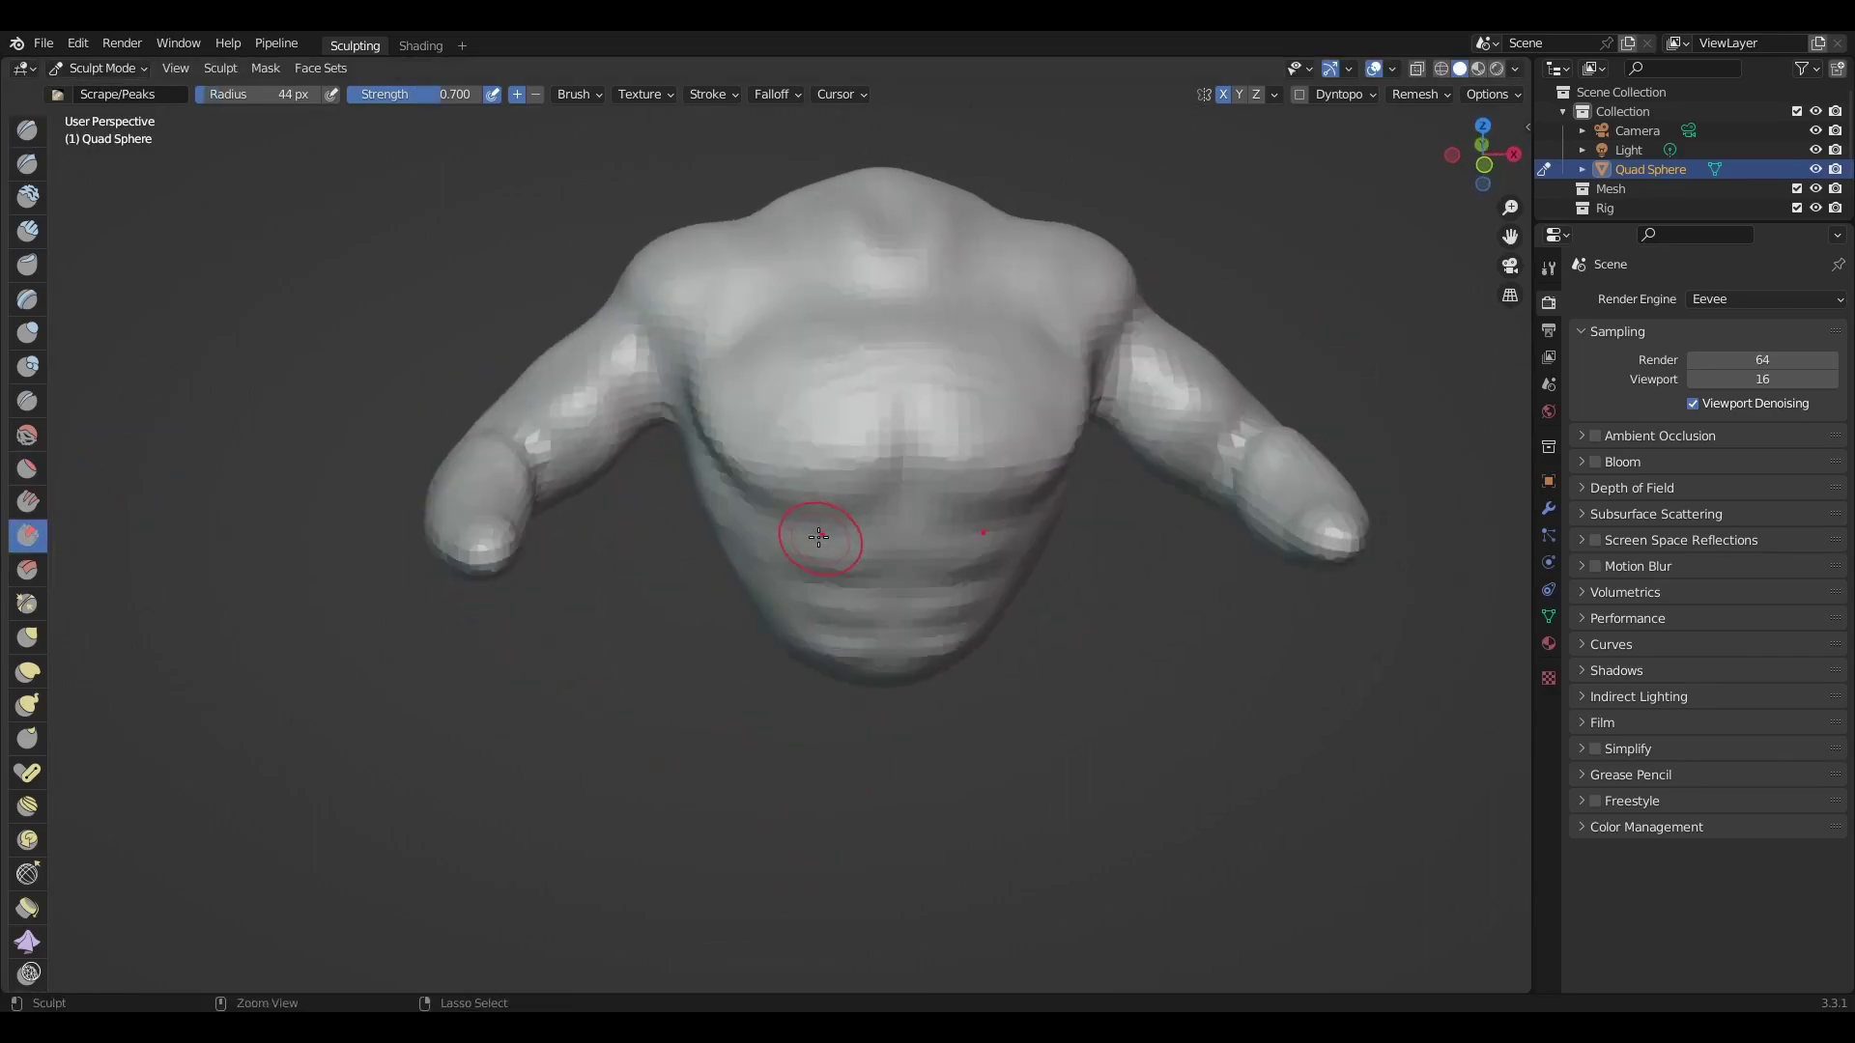
mouse_move(819, 537)
middle_down()
mouse_move(620, 694)
mouse_move(659, 630)
mouse_move(596, 489)
mouse_move(1503, 609)
mouse_move(870, 541)
mouse_move(405, 633)
mouse_move(861, 778)
mouse_move(642, 496)
middle_up()
key(x)
key(shift+b)
scroll(861, 778, up, 4)
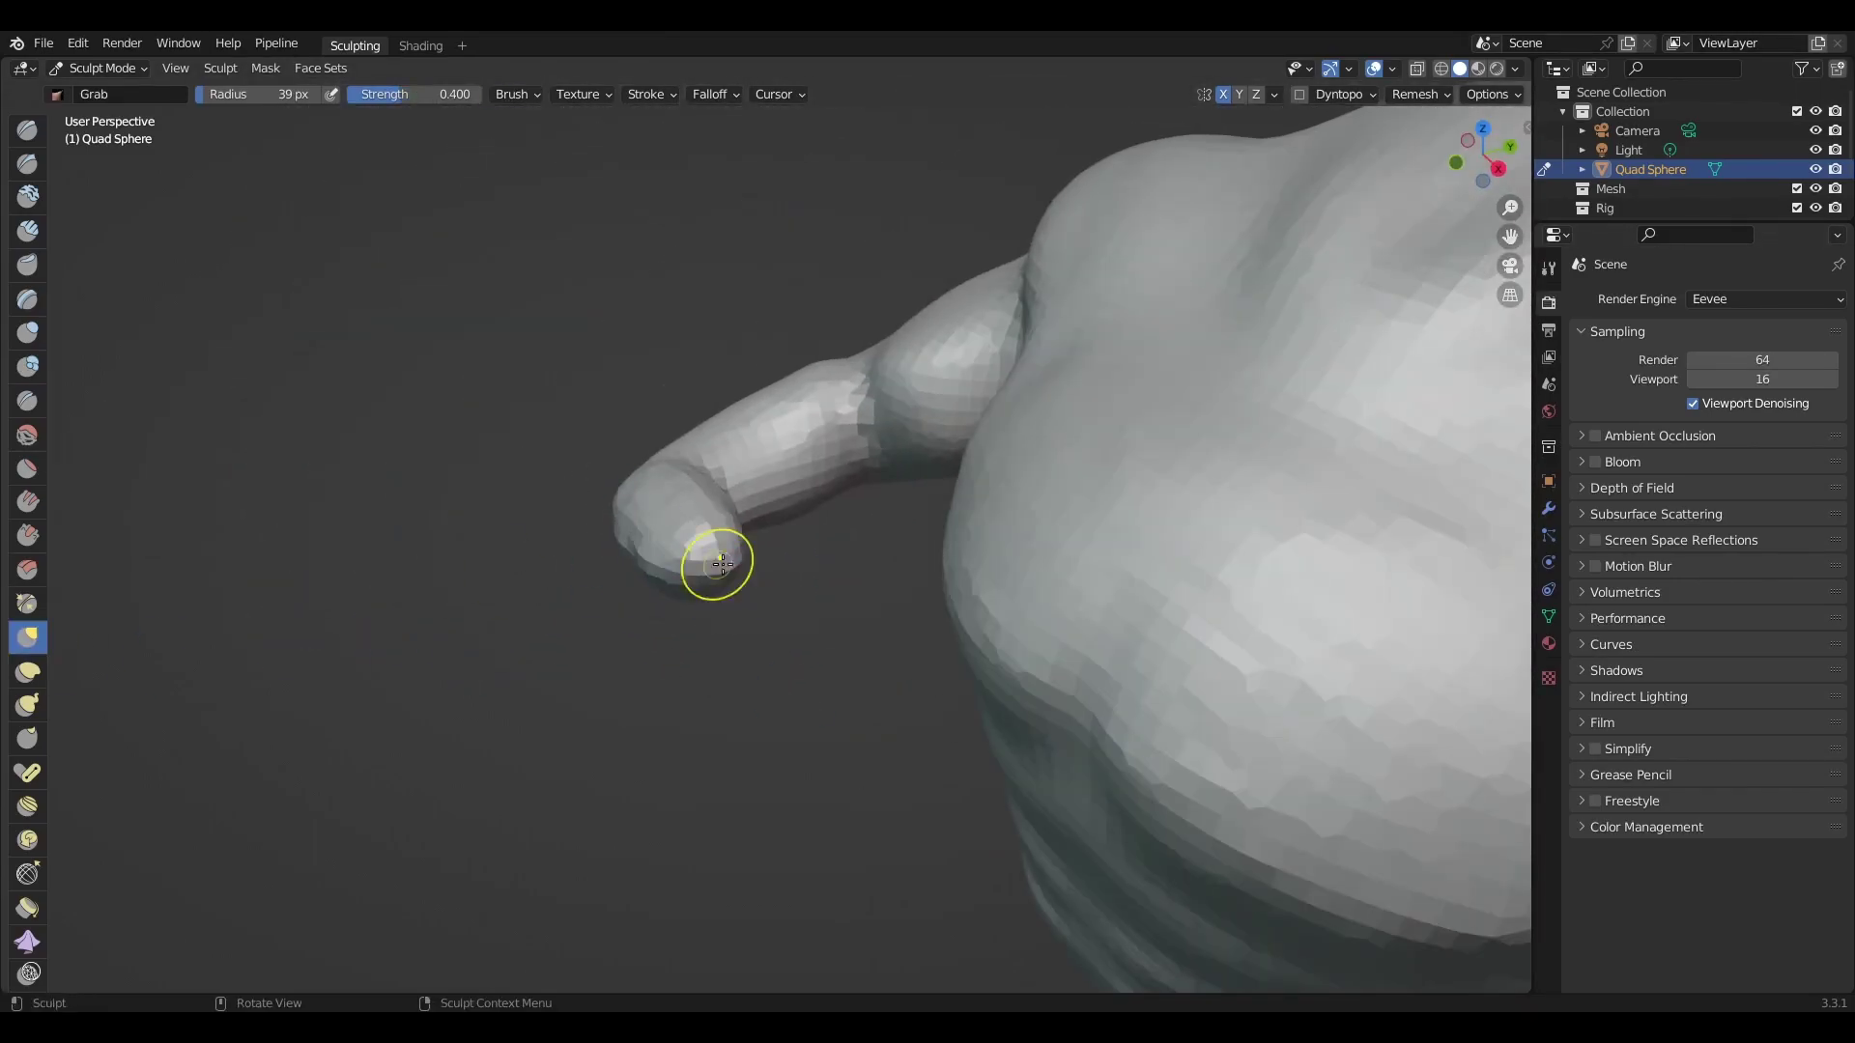
scroll(723, 564, down, 4)
Bend each forearm up toward the shoulder with an enlarged brush.
mouse_move(723, 563)
middle_down()
mouse_move(737, 763)
mouse_move(734, 600)
mouse_move(870, 628)
middle_up()
key(f)
click(745, 744)
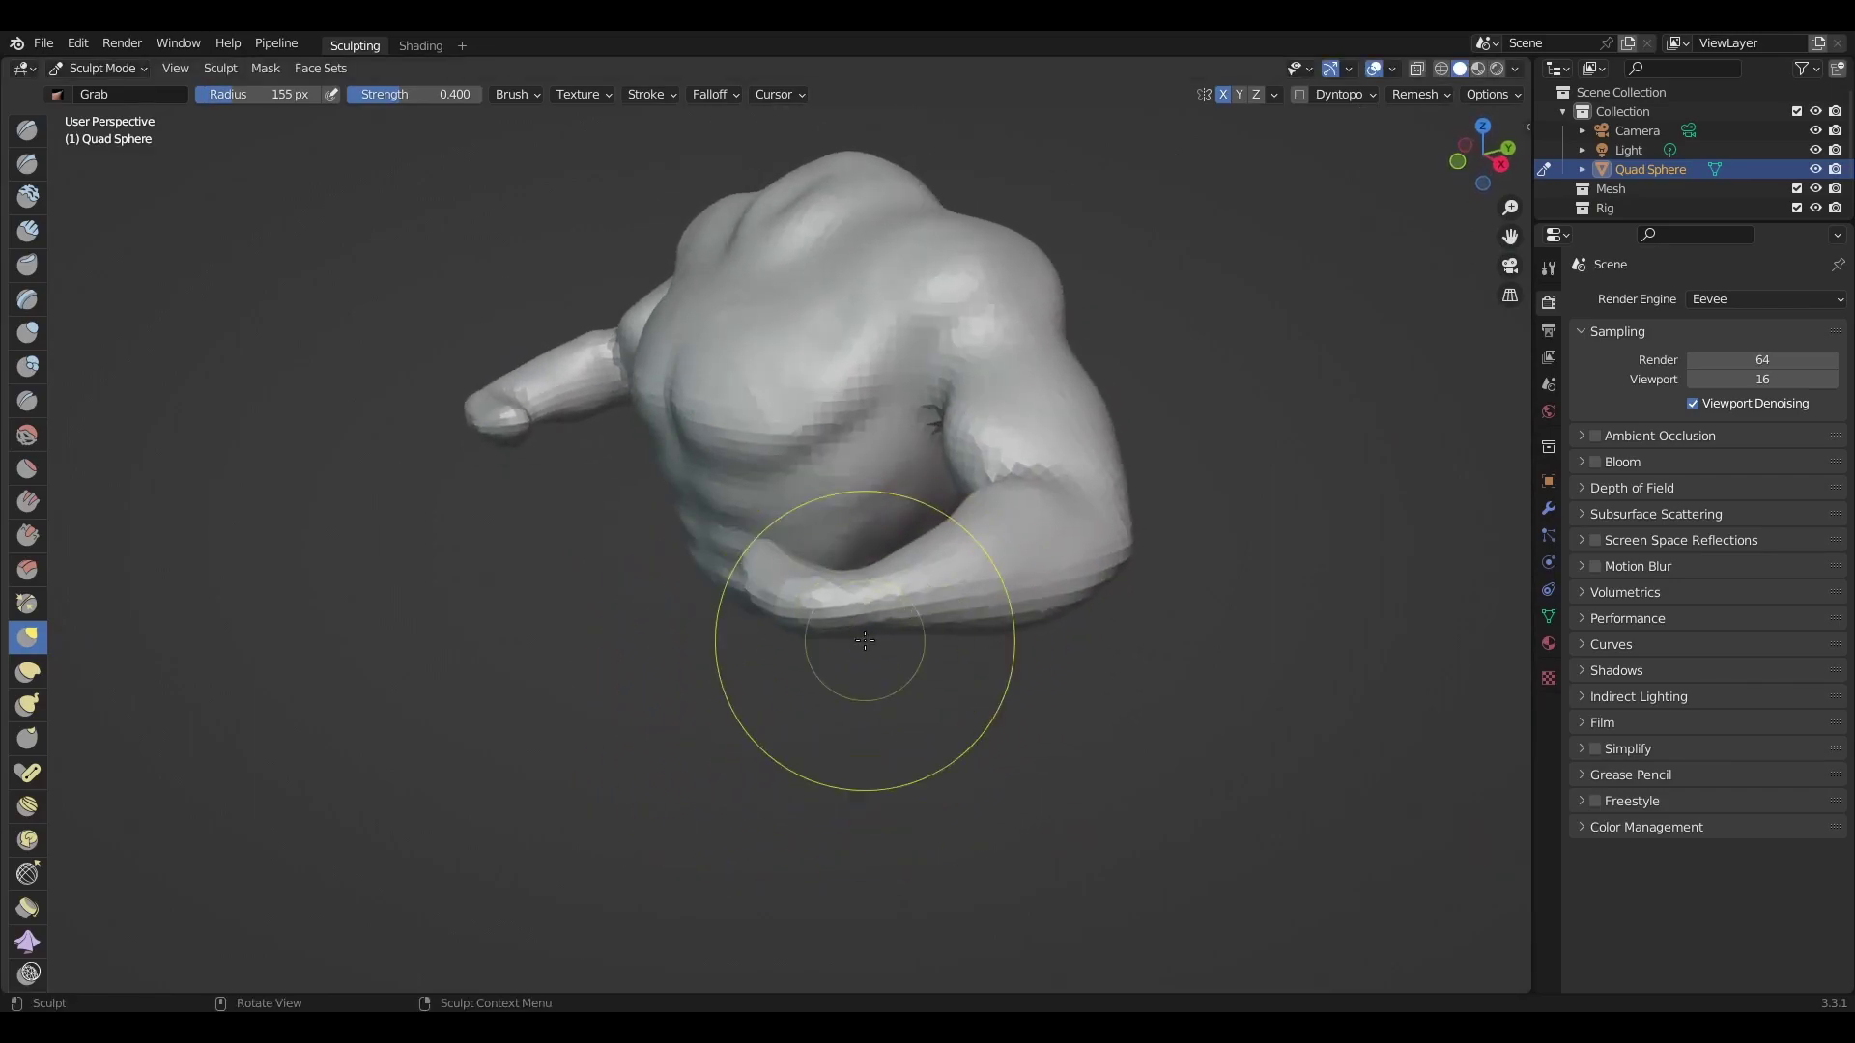
mouse_move(1006, 557)
middle_down()
mouse_move(861, 663)
mouse_move(895, 622)
mouse_move(846, 605)
mouse_move(993, 496)
mouse_move(1030, 579)
middle_up()
click(29, 132)
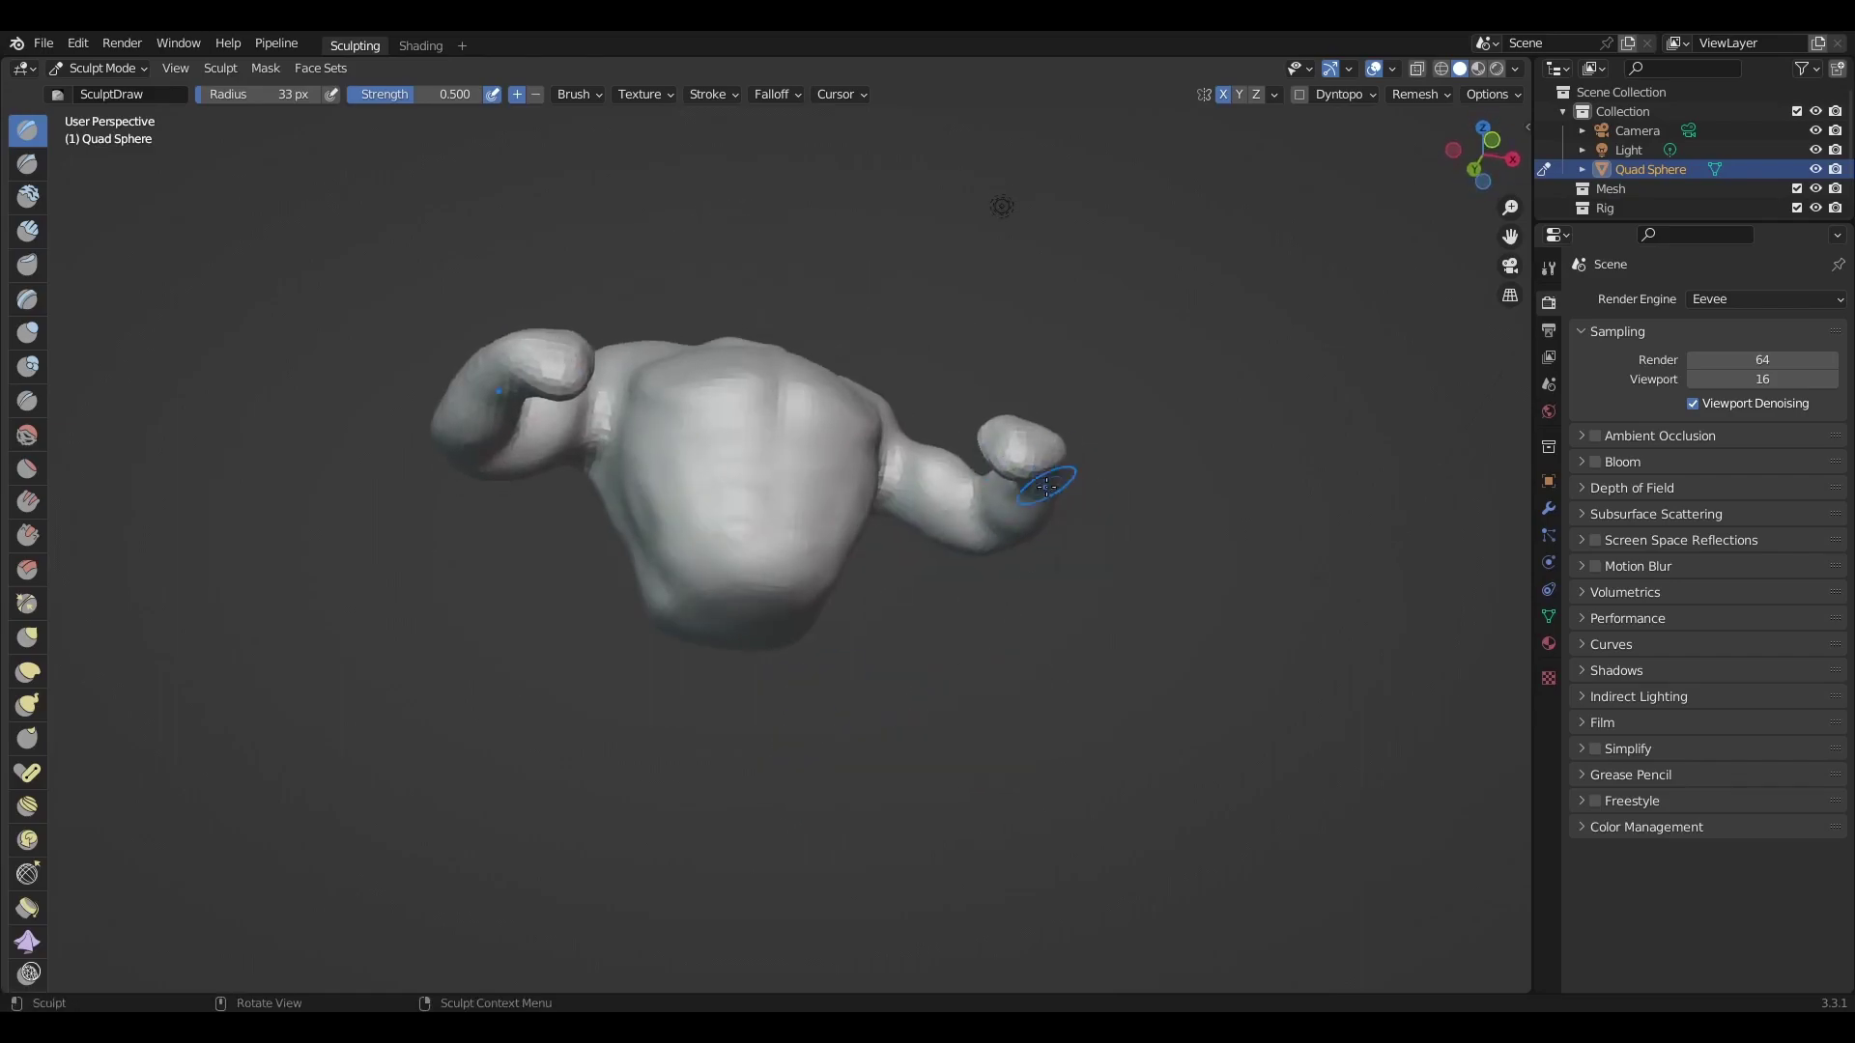
Save the sculpt to Chunky.blend, then preview and dismiss the remesh voxel size.
mouse_move(1031, 578)
middle_down()
mouse_move(993, 506)
mouse_move(804, 485)
mouse_move(765, 438)
middle_up()
scroll(765, 437, up, 3)
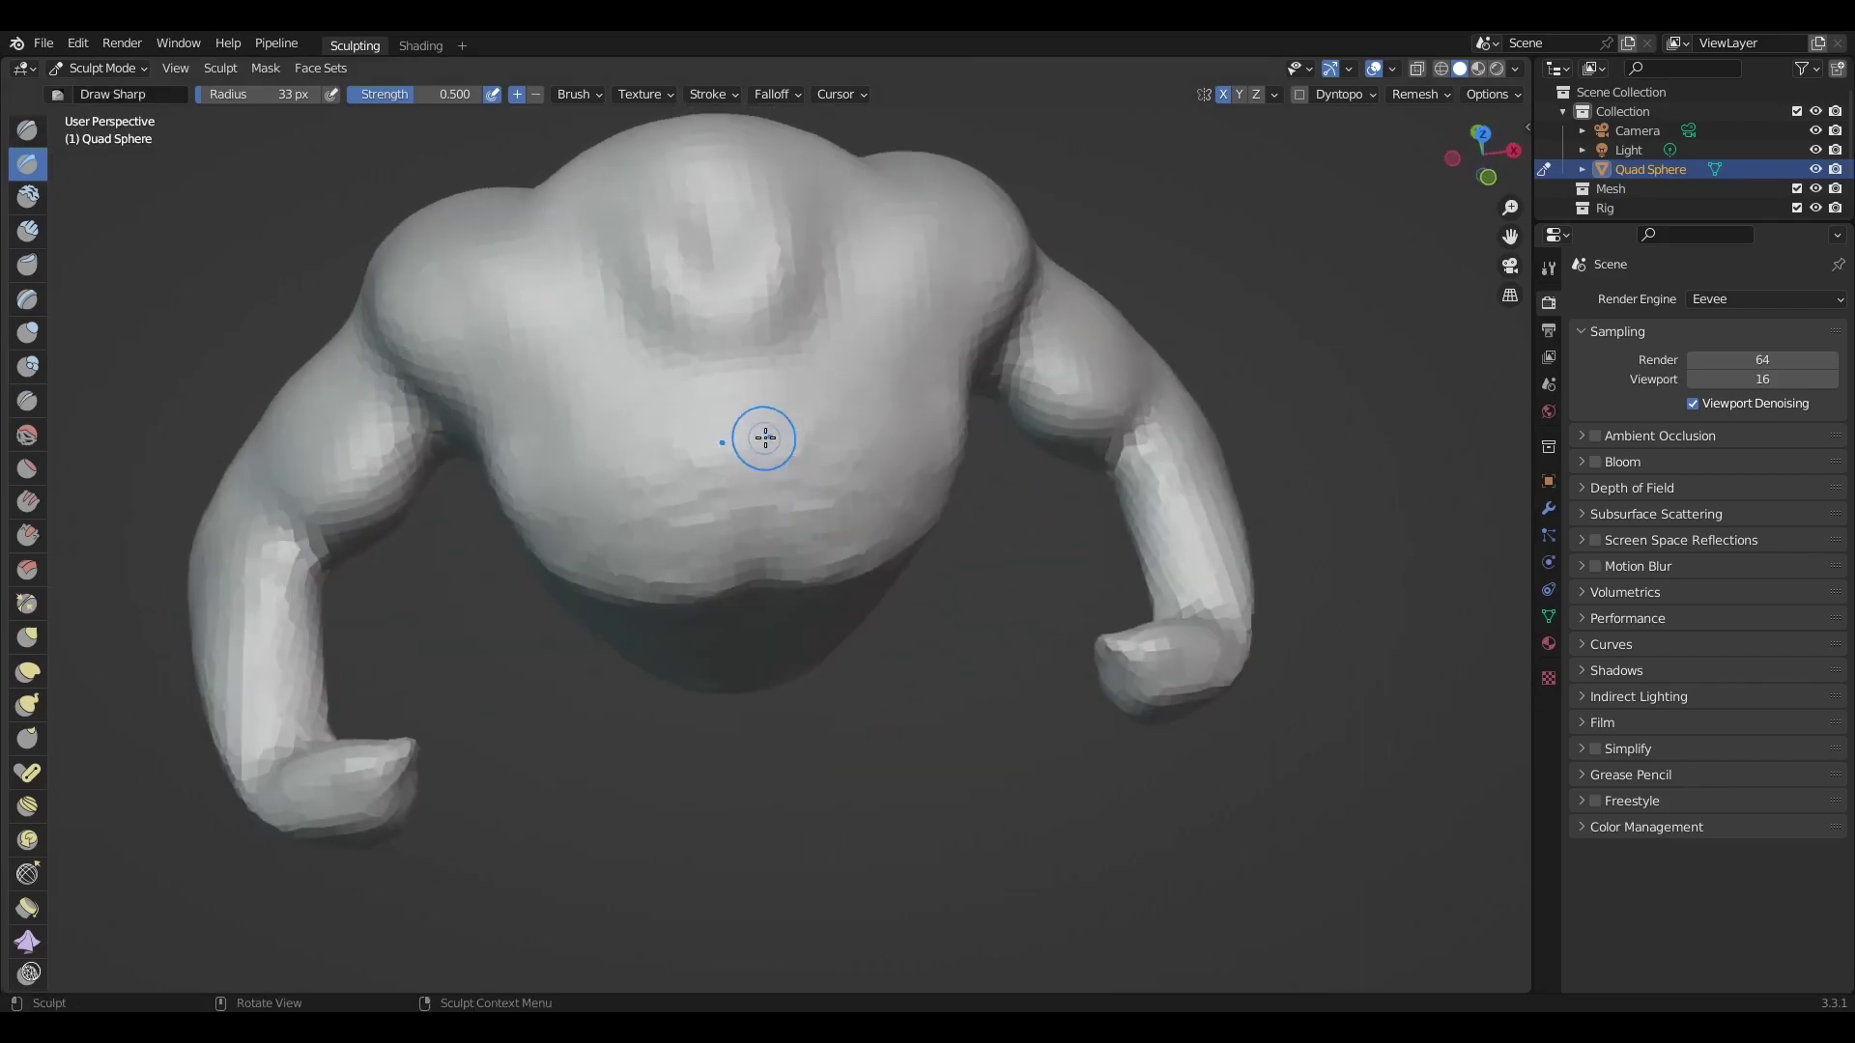
mouse_move(926, 374)
middle_down()
mouse_move(869, 364)
mouse_move(909, 379)
middle_up()
key(ctrl+s)
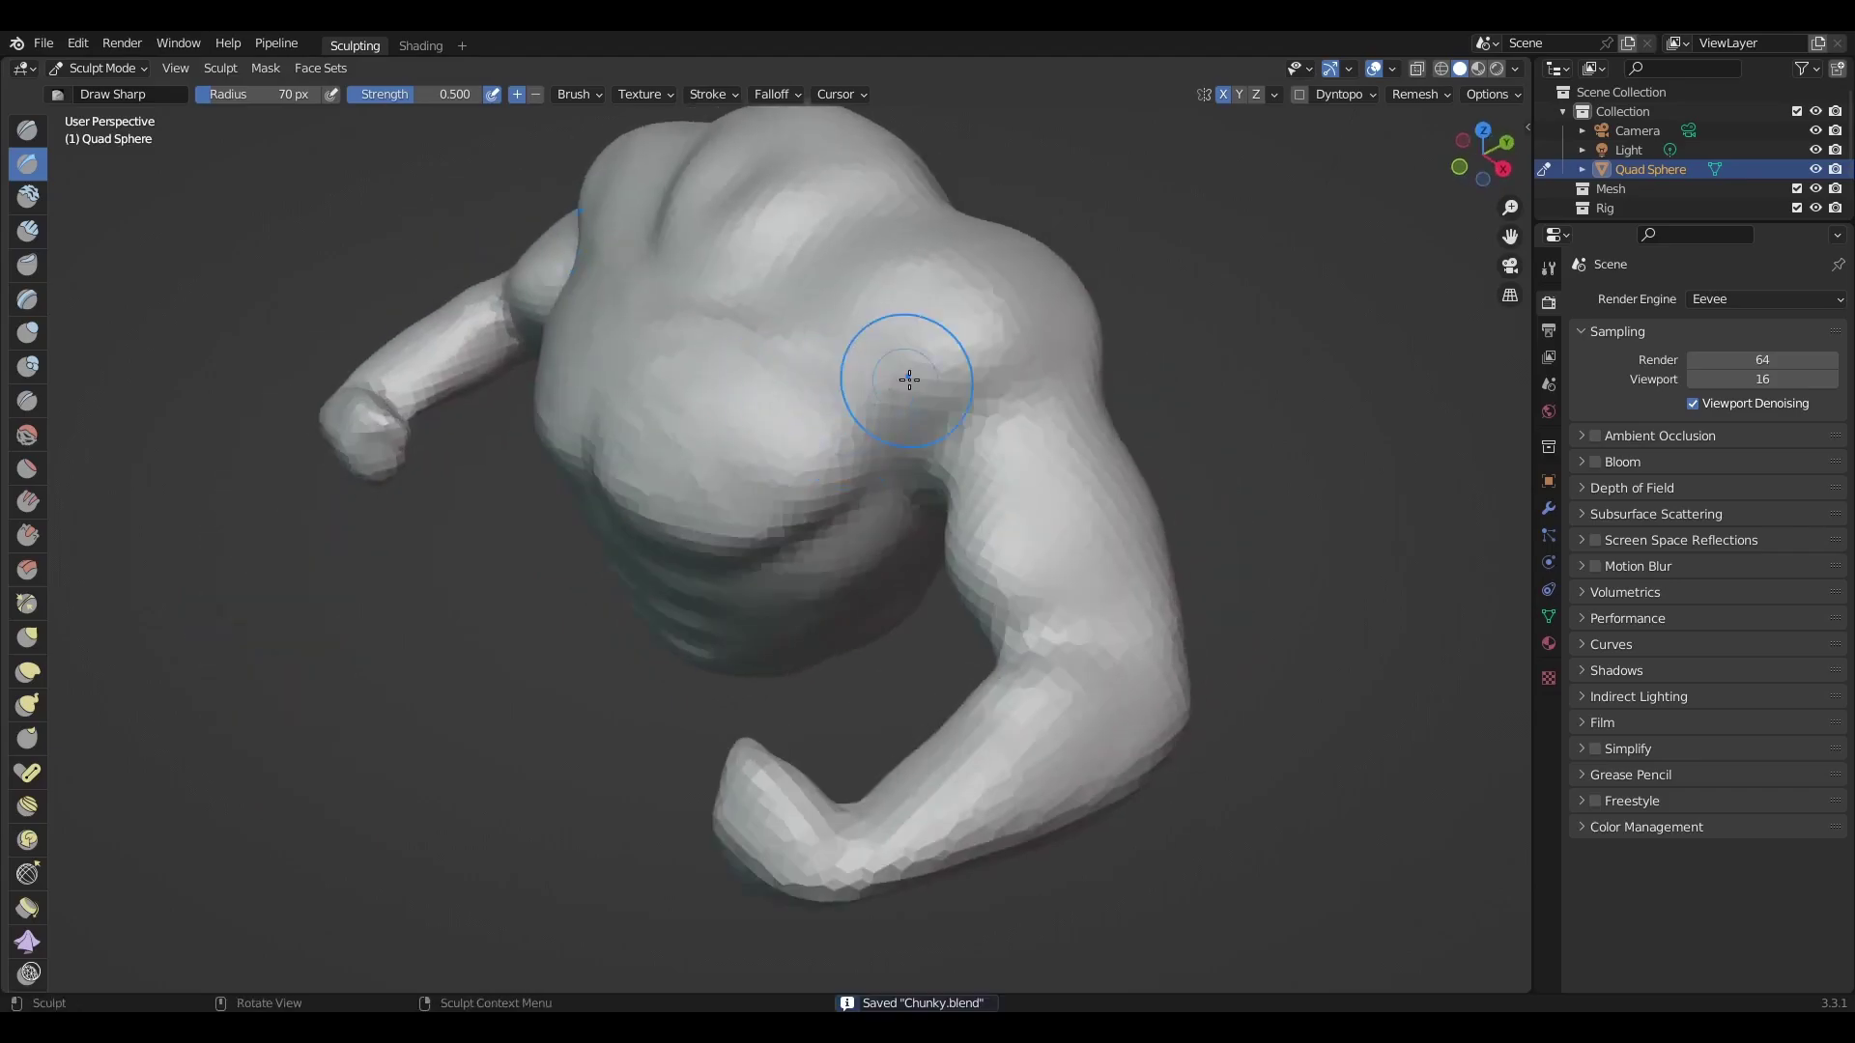
key(r)
click(1006, 418)
scroll(1005, 419, down, 3)
scroll(1006, 419, down, 2)
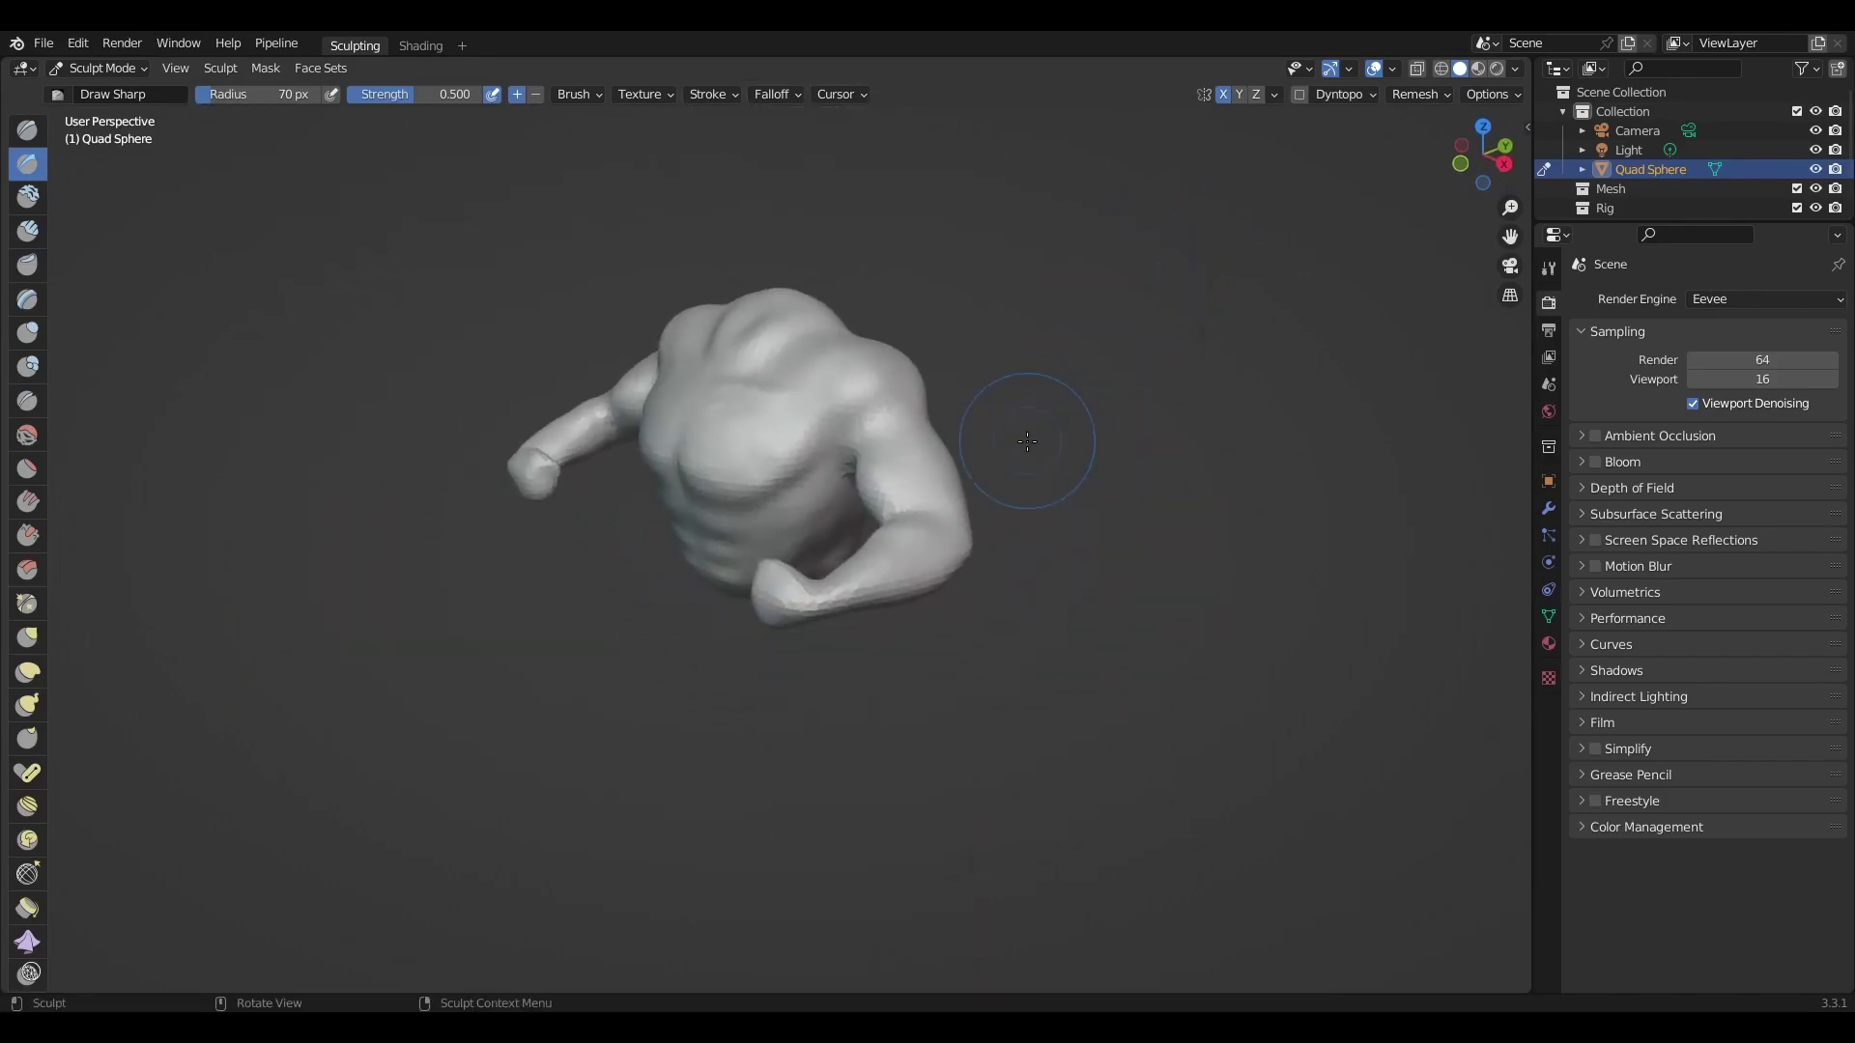
Shrink the brush and carve sharp bicep lines and creased fists.
key(f)
click(874, 512)
scroll(940, 428, up, 5)
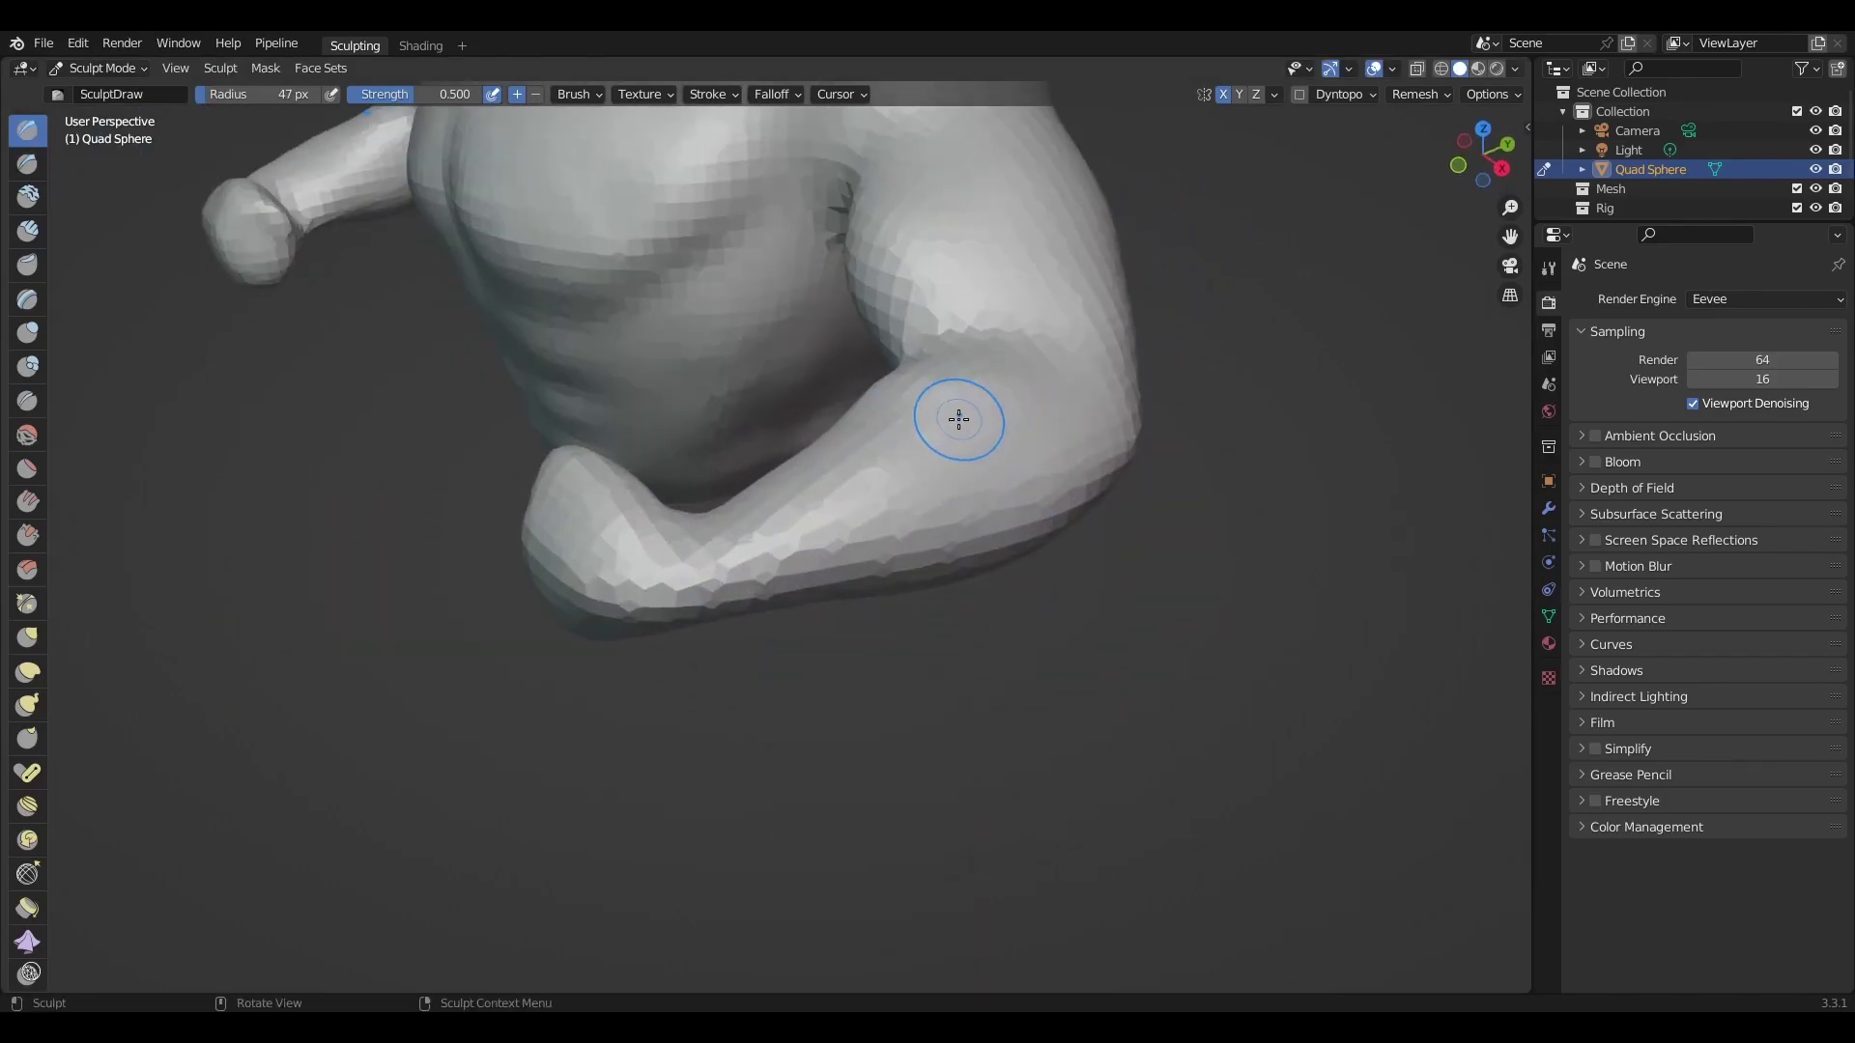
key(d)
mouse_move(1077, 358)
middle_down()
mouse_move(1029, 288)
mouse_move(878, 476)
mouse_move(971, 515)
middle_up()
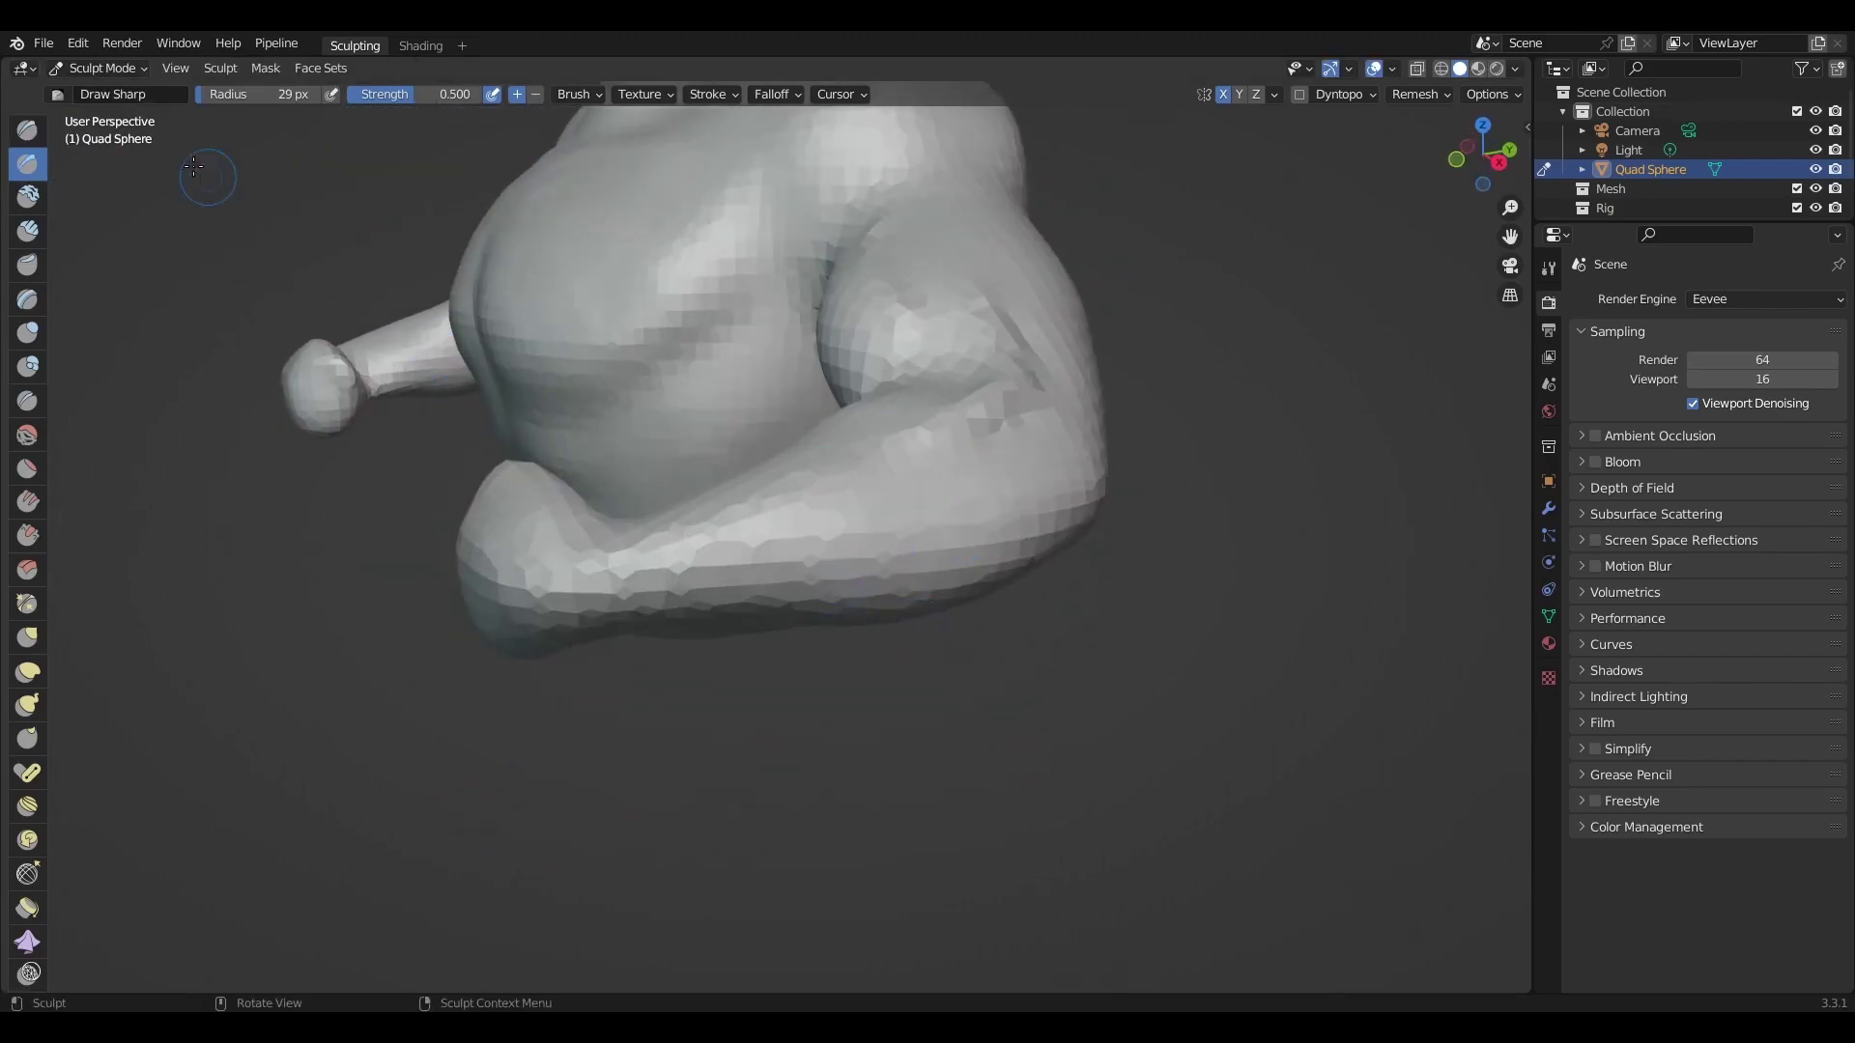
mouse_move(839, 577)
middle_down()
mouse_move(1038, 595)
mouse_move(902, 444)
mouse_move(1108, 591)
mouse_move(1091, 594)
middle_up()
mouse_move(749, 390)
middle_down()
mouse_move(816, 613)
mouse_move(592, 468)
mouse_move(893, 528)
middle_up()
key(shift+c)
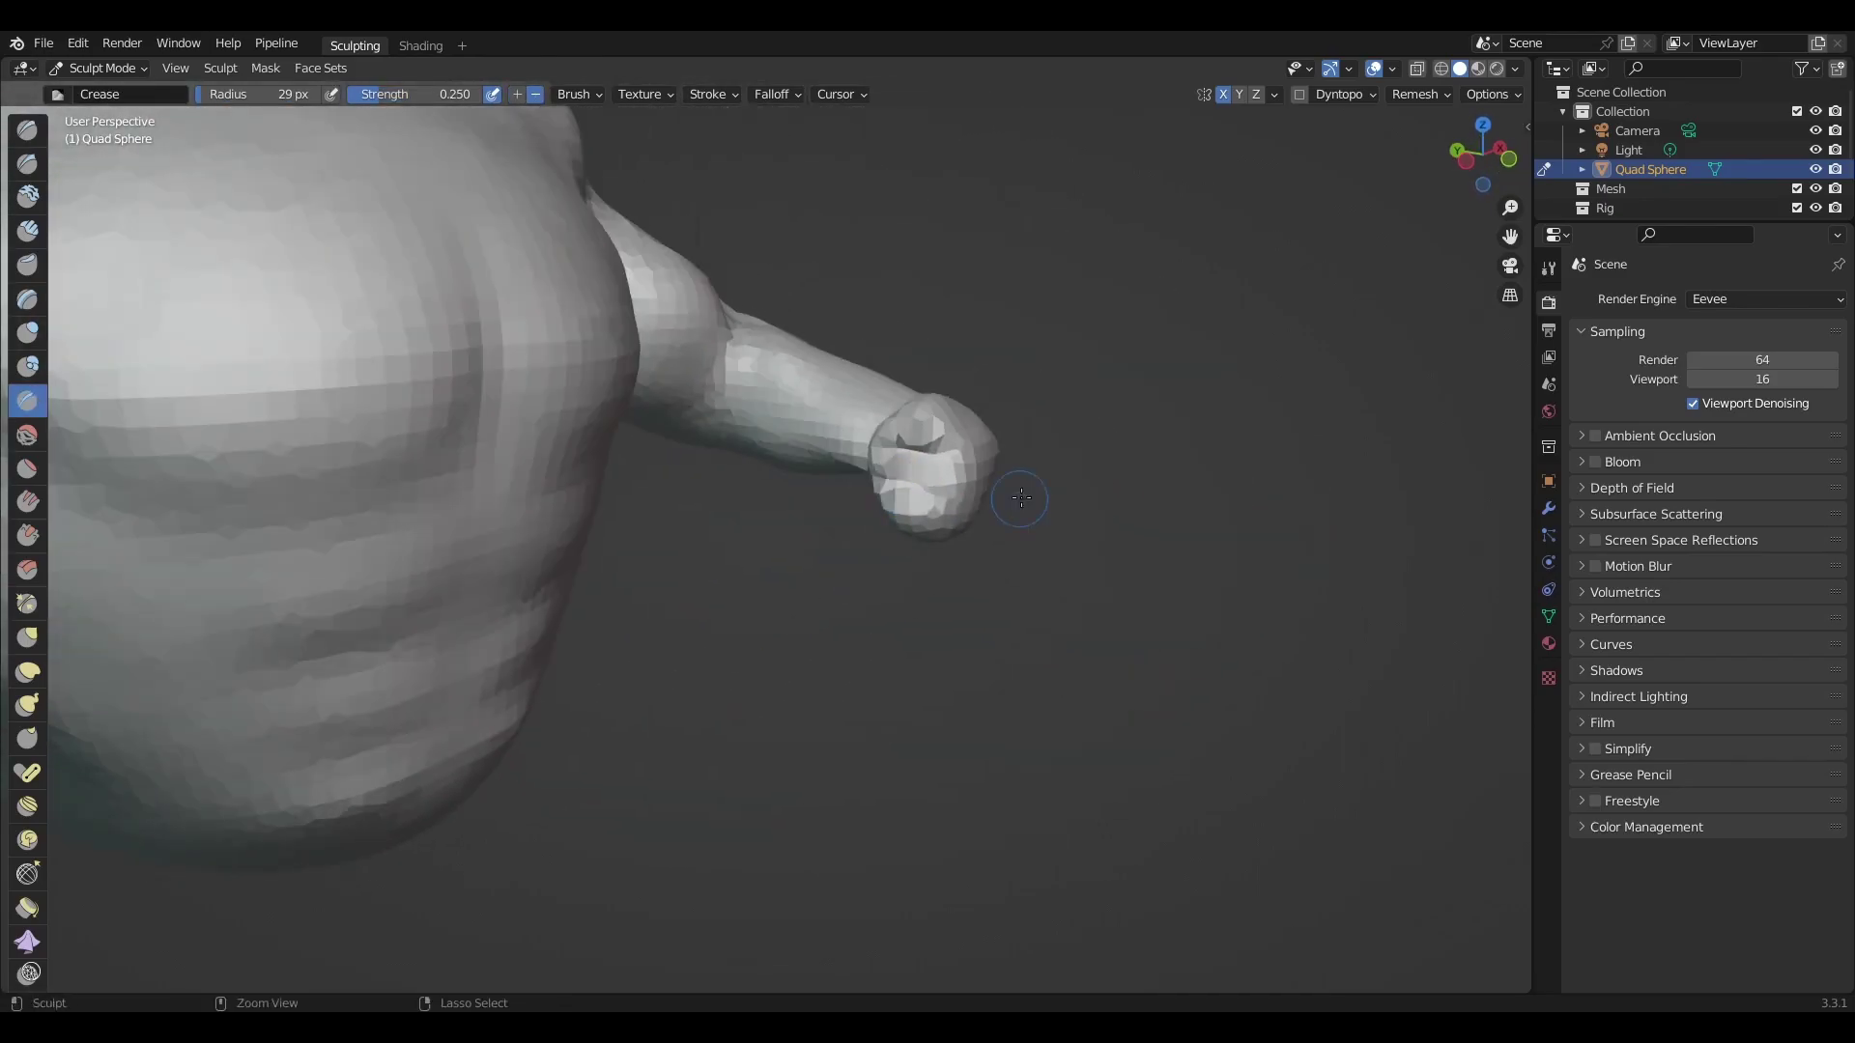
Add sharper pec and ab definition with Draw and Draw Sharp from close views.
key(r)
mouse_move(1021, 498)
middle_down()
mouse_move(809, 450)
mouse_move(617, 454)
mouse_move(728, 393)
middle_up()
key(Escape)
scroll(810, 450, up, 3)
scroll(809, 450, up, 3)
key(x)
scroll(809, 450, down, 5)
scroll(729, 393, up, 3)
scroll(706, 530, down, 3)
key(shift+x)
scroll(631, 390, up, 3)
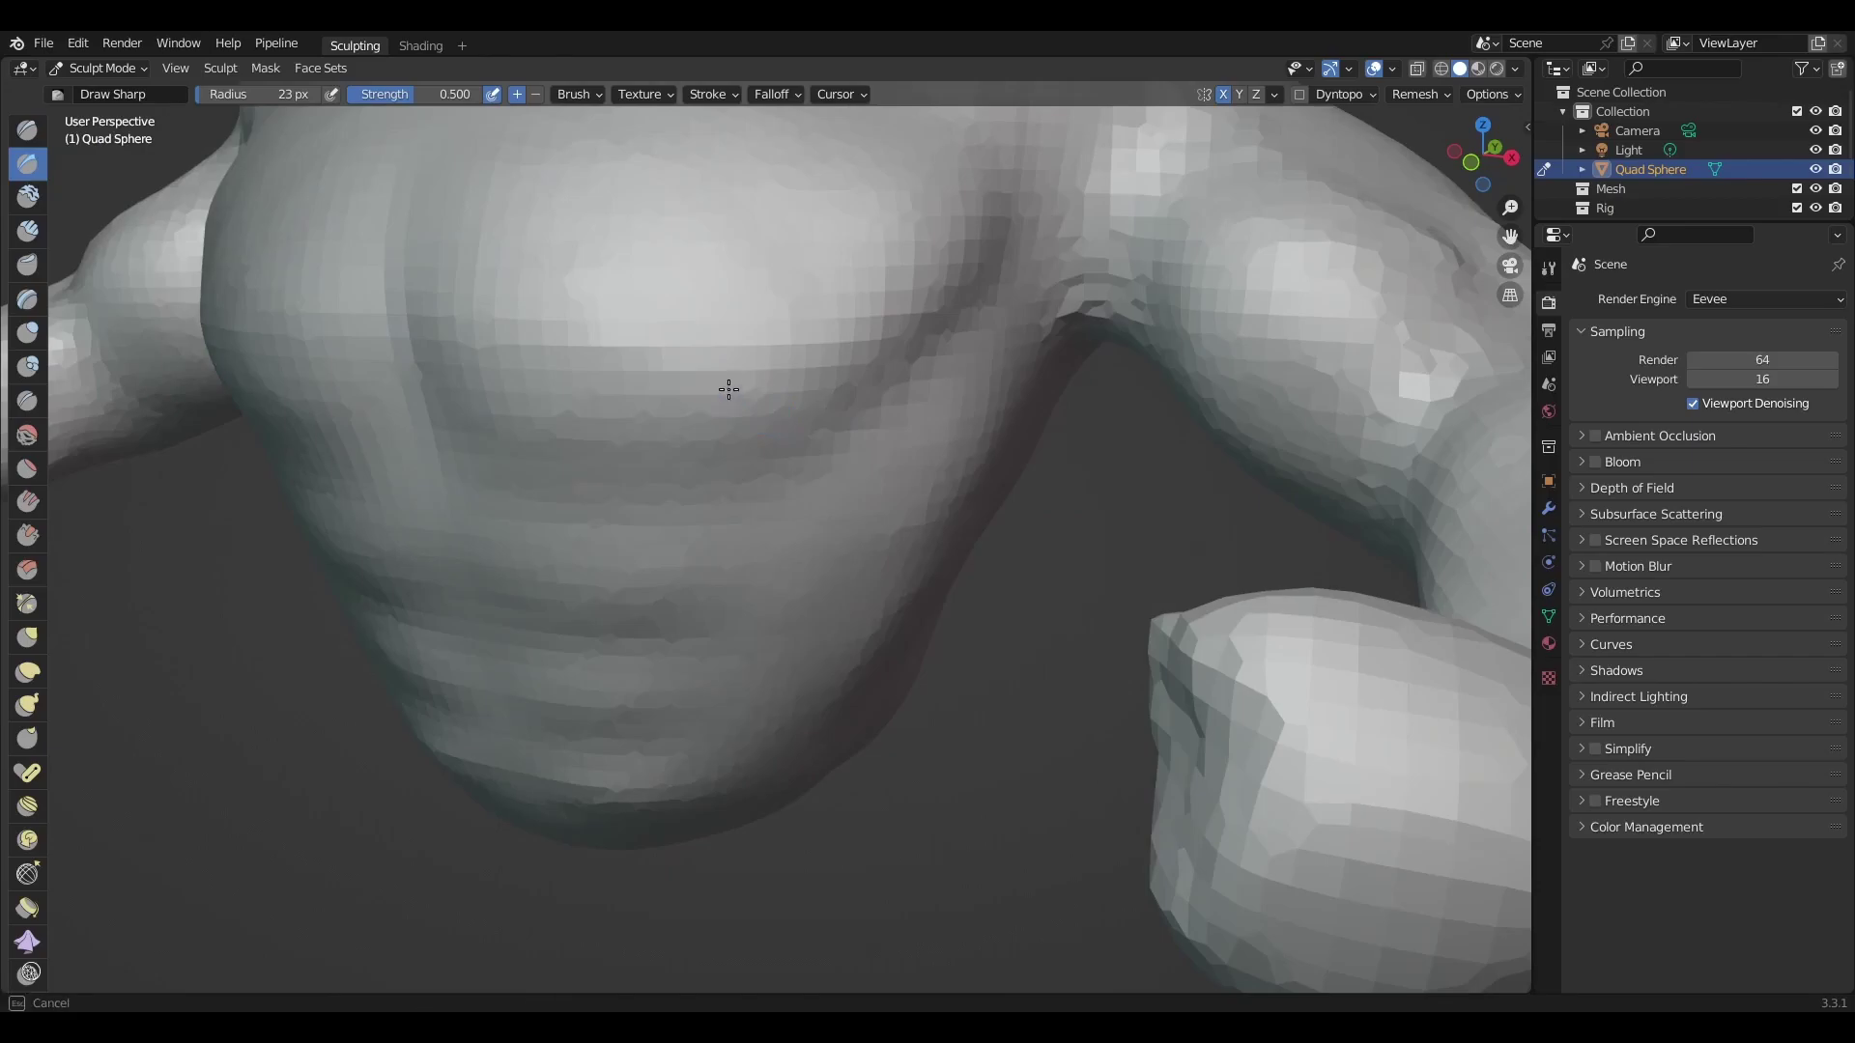
scroll(778, 612, down, 3)
mouse_move(778, 612)
middle_down()
mouse_move(769, 509)
mouse_move(730, 658)
mouse_move(676, 648)
middle_up()
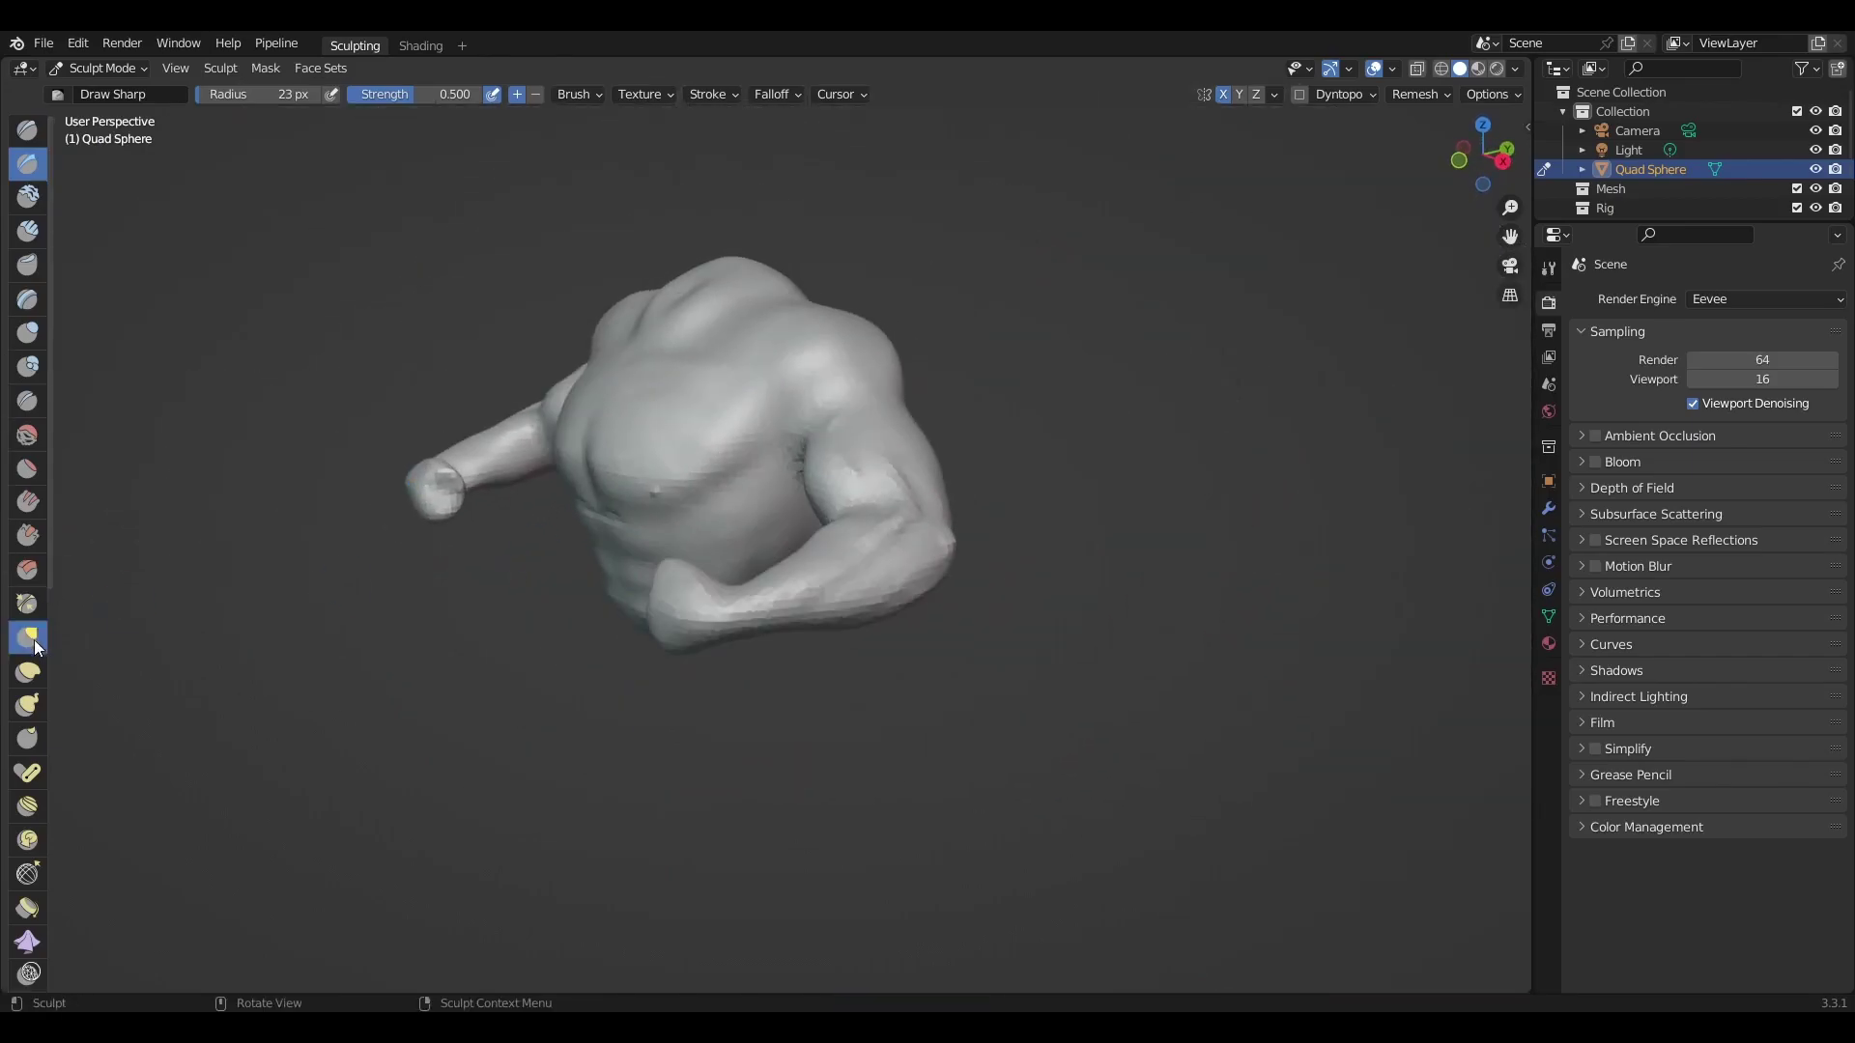
Reshape the back and shoulder muscles with the Grab brush.
click(27, 638)
mouse_move(683, 477)
middle_down()
mouse_move(618, 522)
mouse_move(903, 539)
middle_up()
key(f)
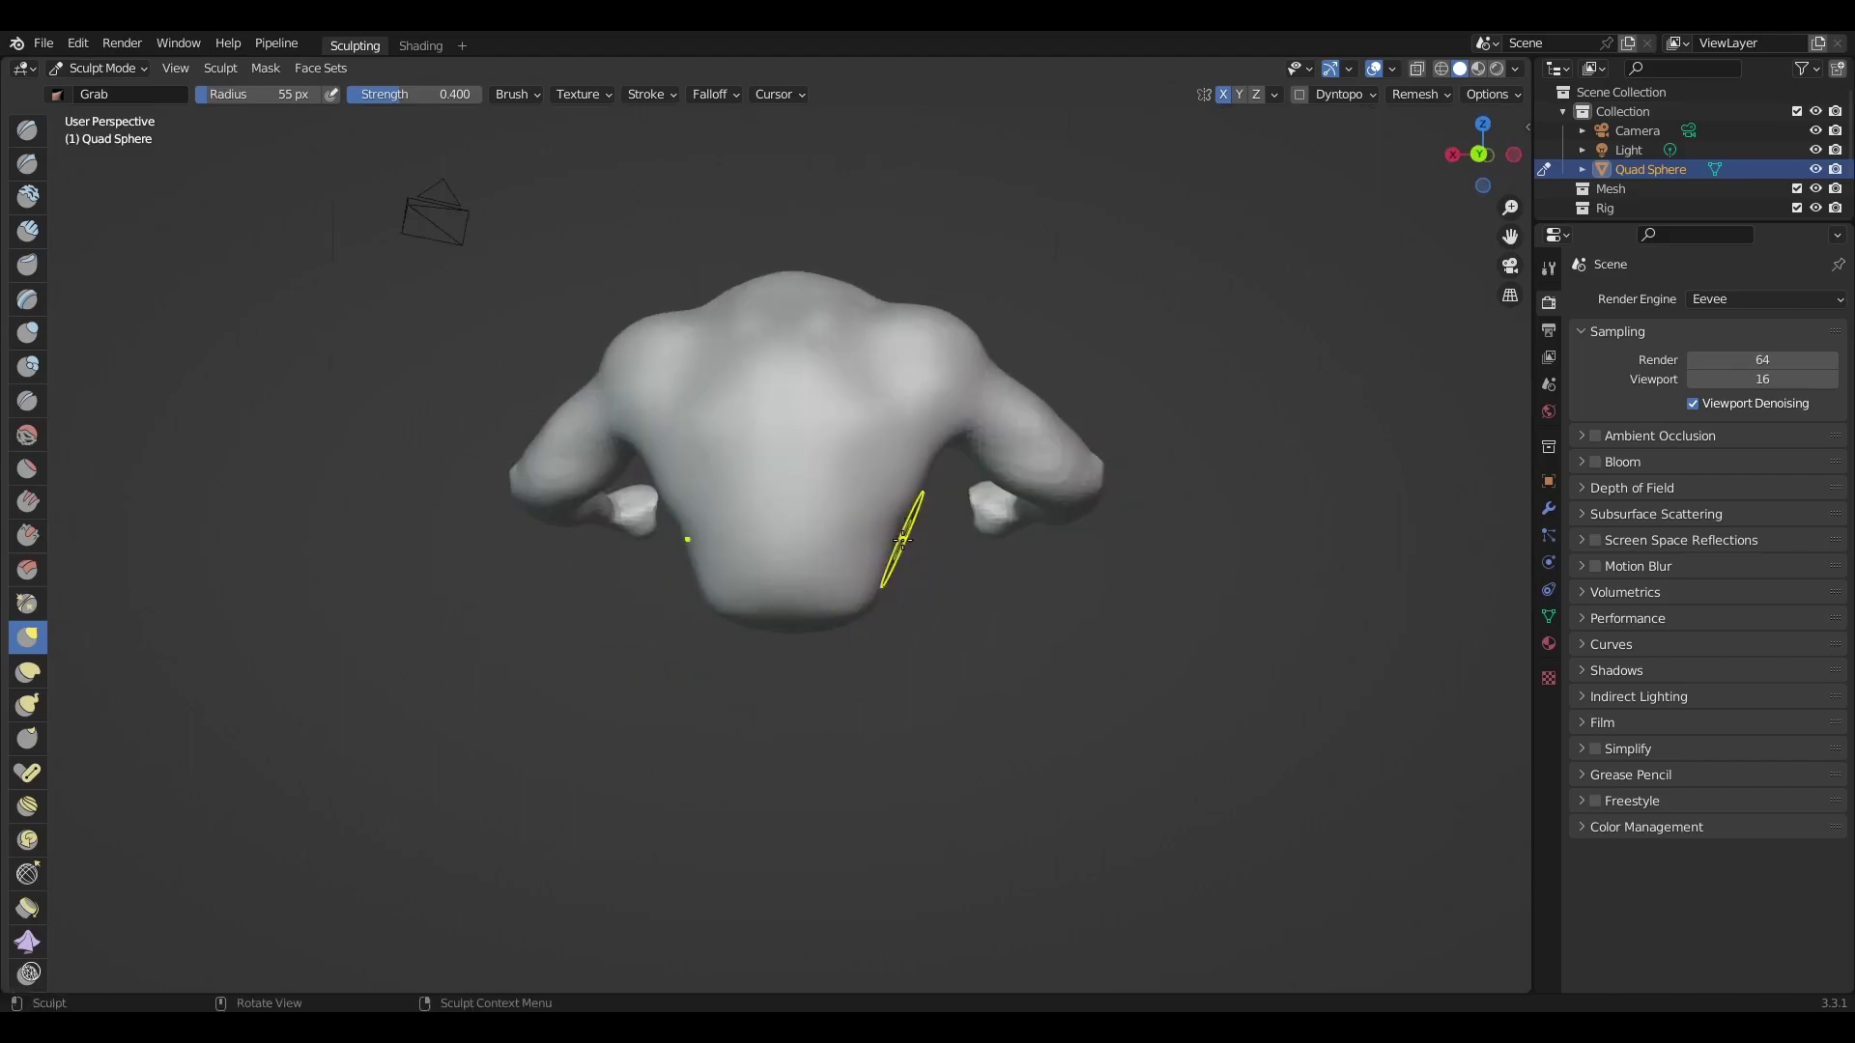
middle_drag(882, 609, 729, 591)
mouse_move(856, 609)
middle_down()
mouse_move(712, 580)
mouse_move(671, 609)
mouse_move(732, 443)
mouse_move(786, 496)
mouse_move(676, 460)
mouse_move(824, 408)
mouse_move(800, 418)
middle_up()
Save Chunky.blend and add shoulder-blade detail with the Draw brush.
key(ctrl+s)
key(x)
mouse_move(811, 647)
middle_down()
mouse_move(986, 629)
mouse_move(745, 600)
mouse_move(768, 578)
mouse_move(745, 463)
middle_up()
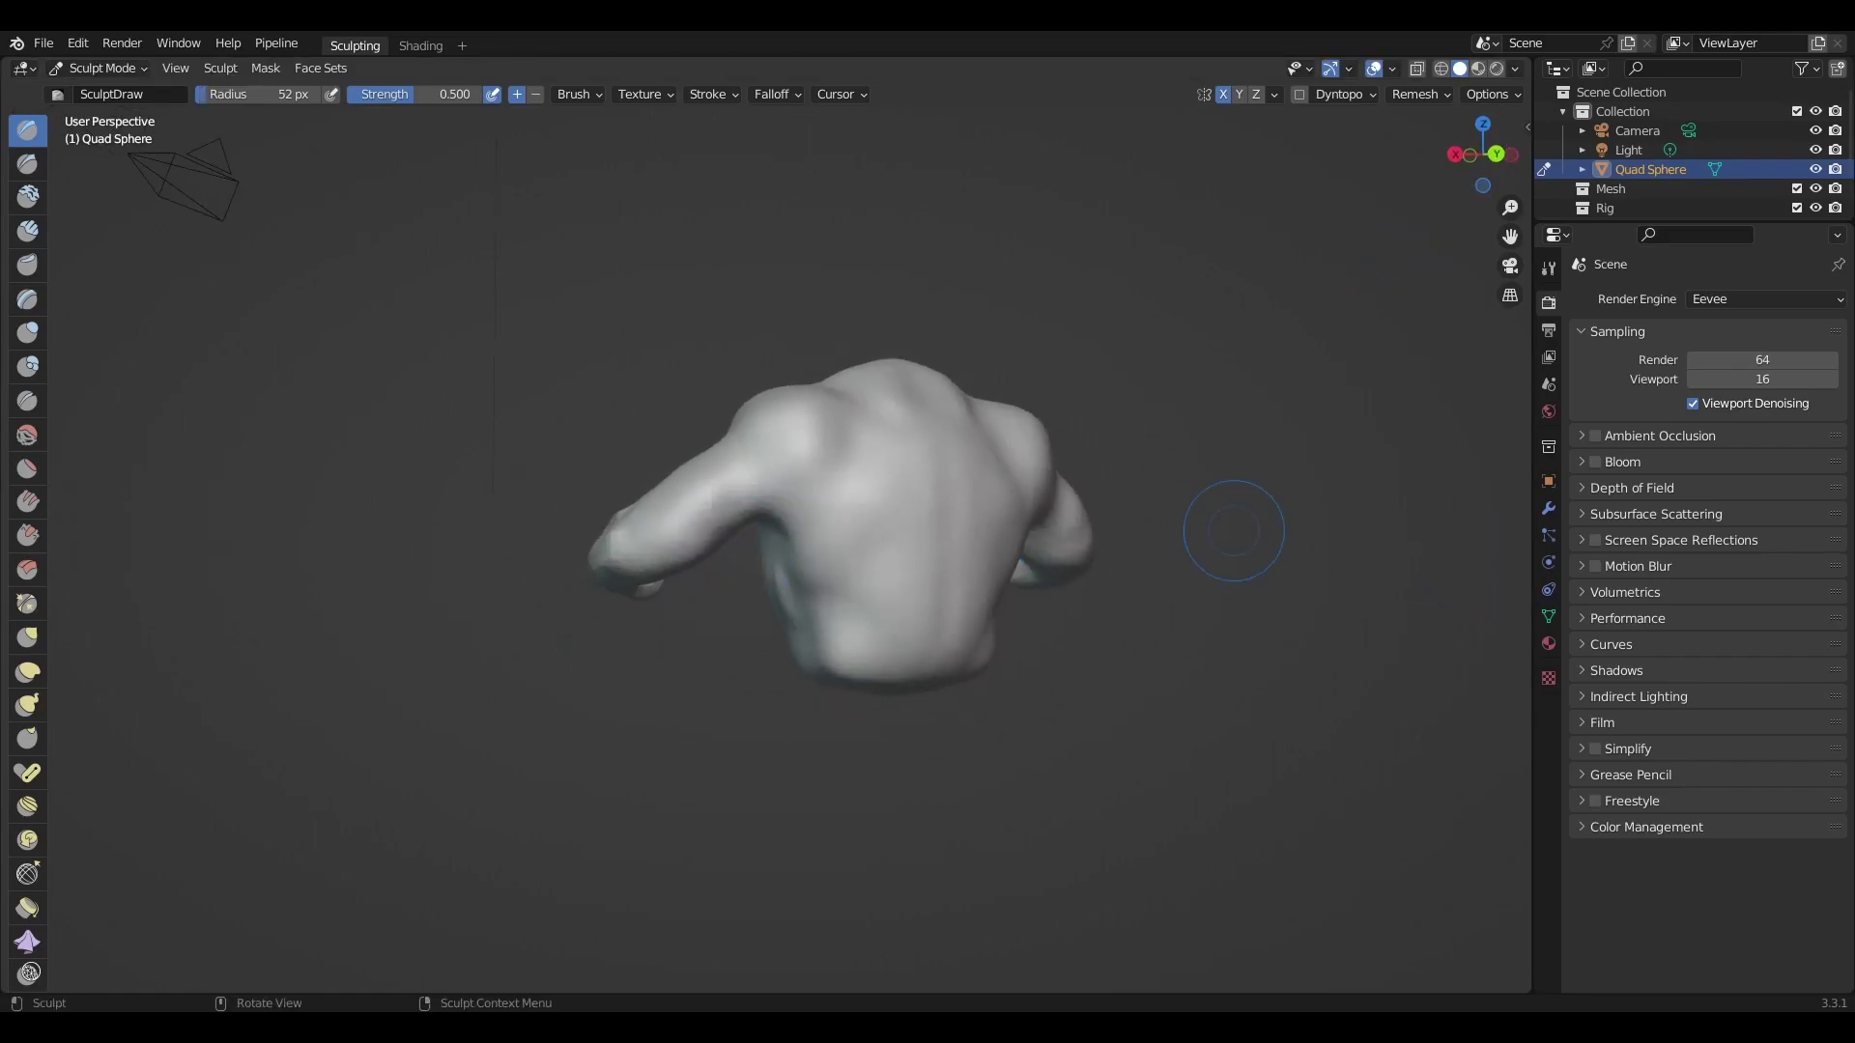
Show the remesh settings with a 0.04782 m voxel size.
drag(1483, 155, 1464, 140)
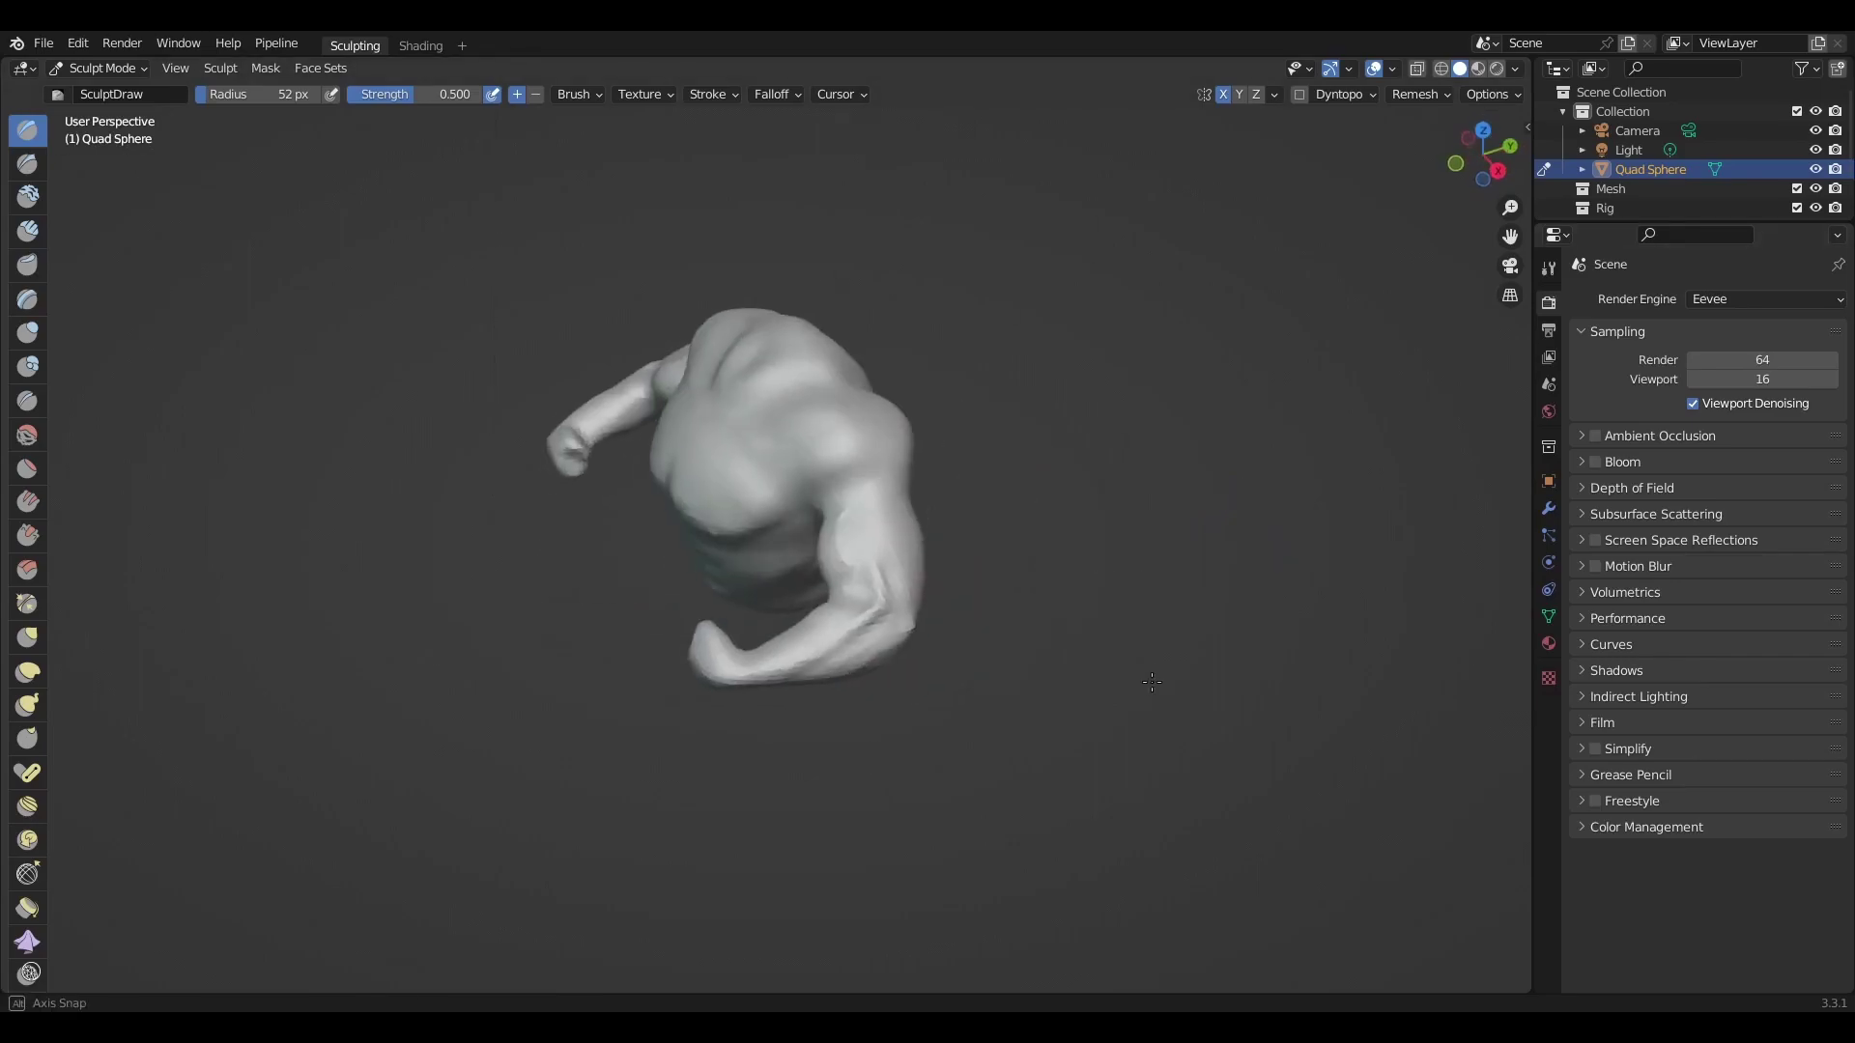
click(1425, 95)
middle_drag(1063, 328, 745, 401)
scroll(764, 386, up, 2)
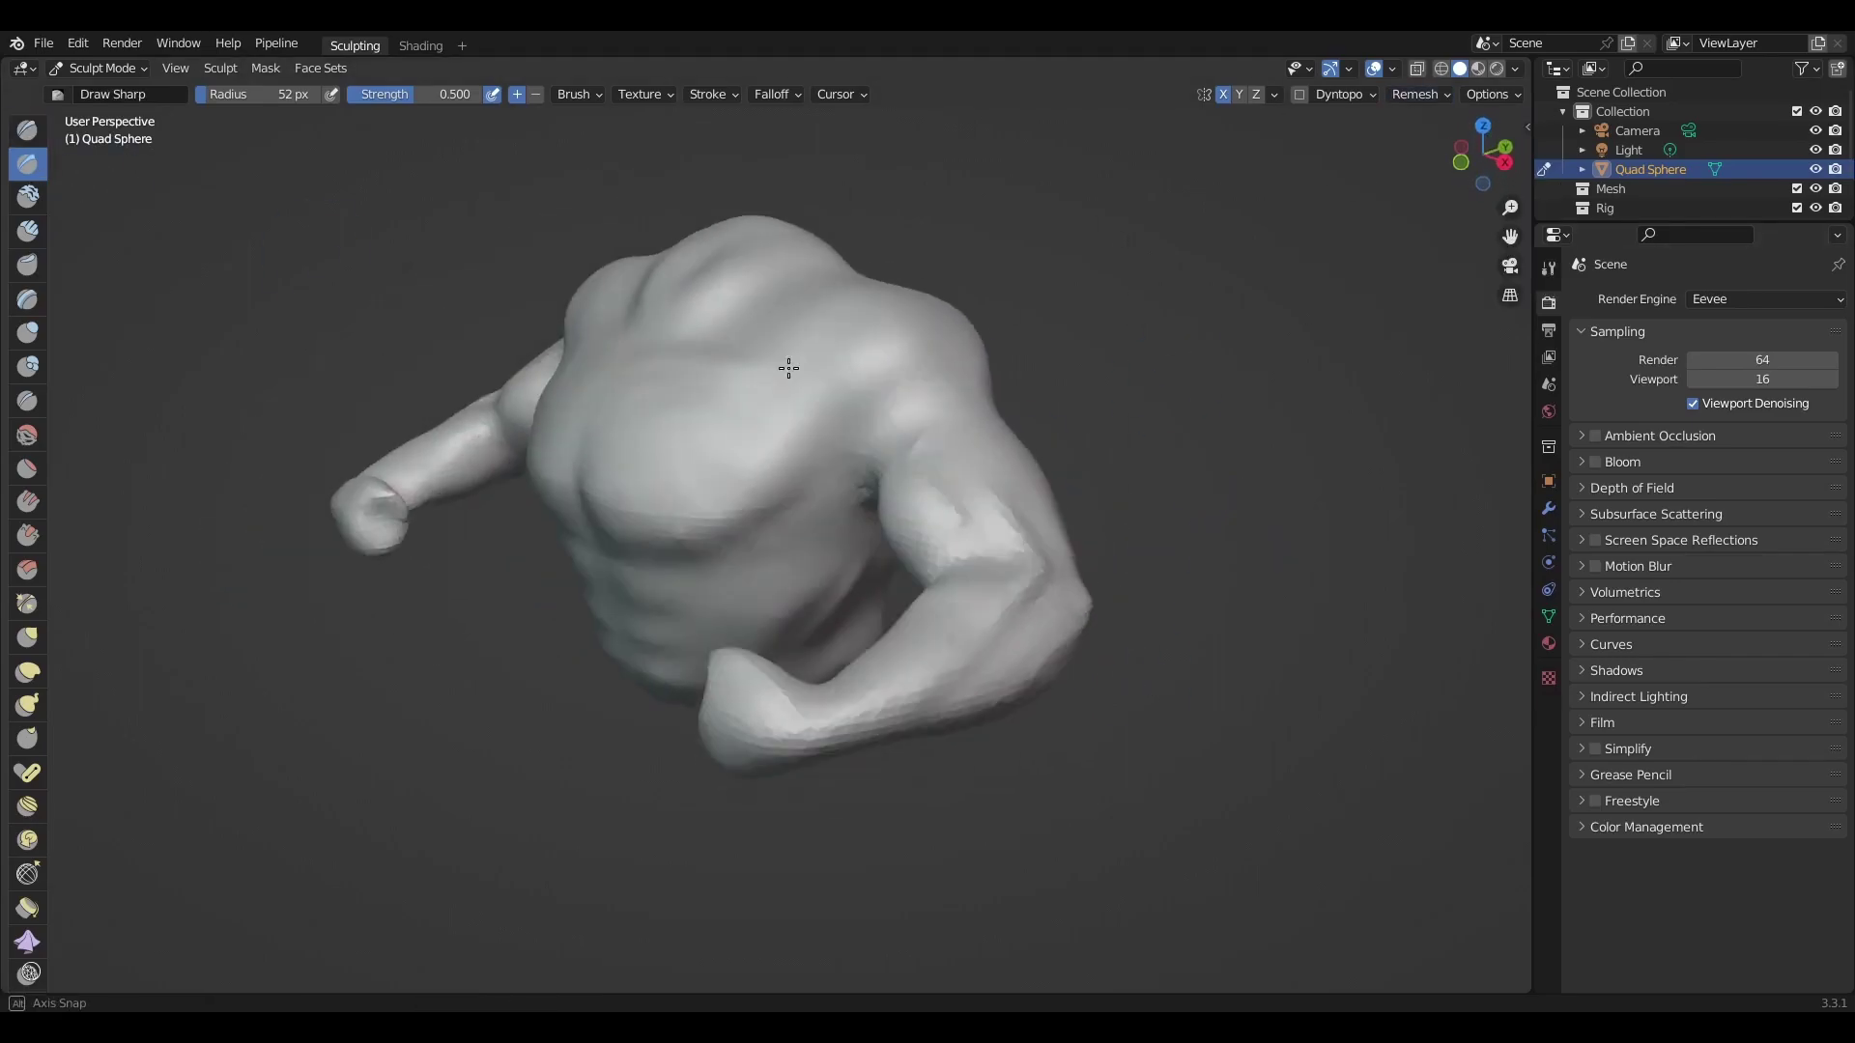
Sharpen chest and deltoid creases with a 25 px Draw Sharp brush.
middle_drag(894, 417, 995, 249)
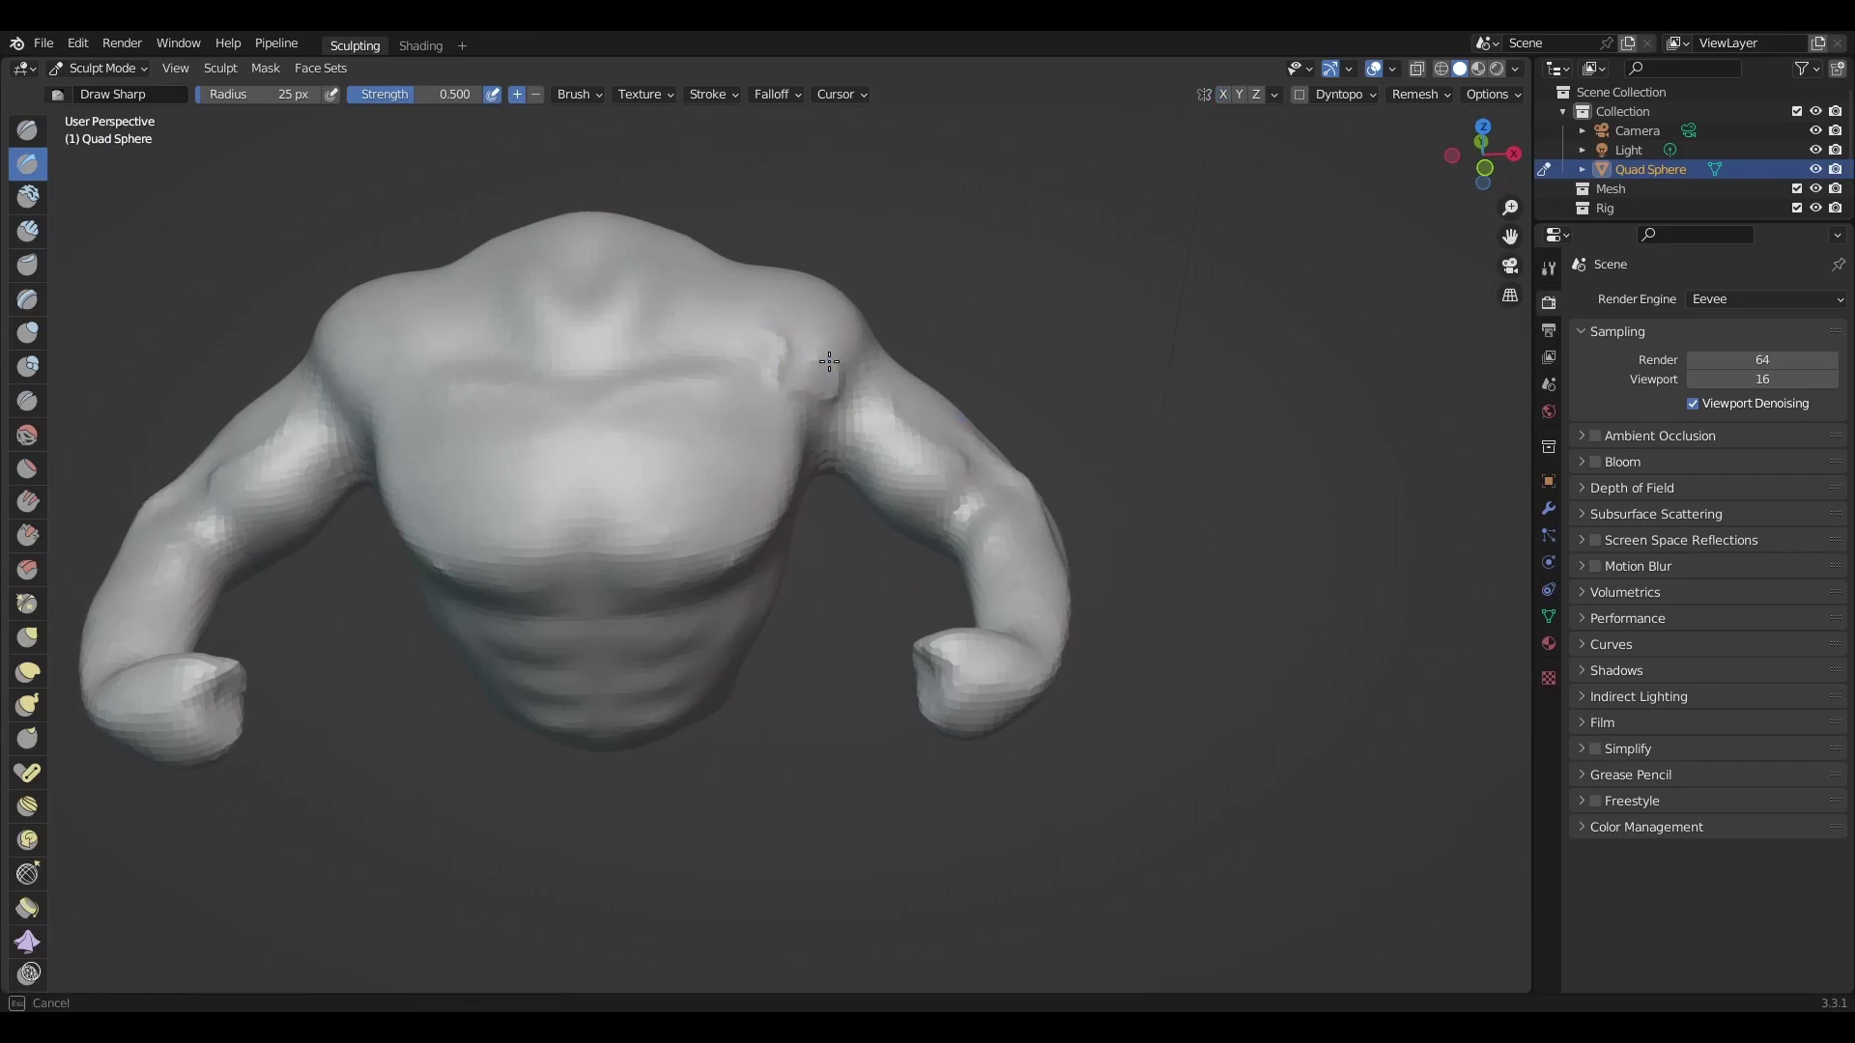
mouse_move(829, 361)
middle_down()
mouse_move(848, 332)
mouse_move(787, 413)
mouse_move(807, 577)
mouse_move(905, 499)
mouse_move(901, 473)
middle_up()
middle_drag(1454, 114, 779, 604)
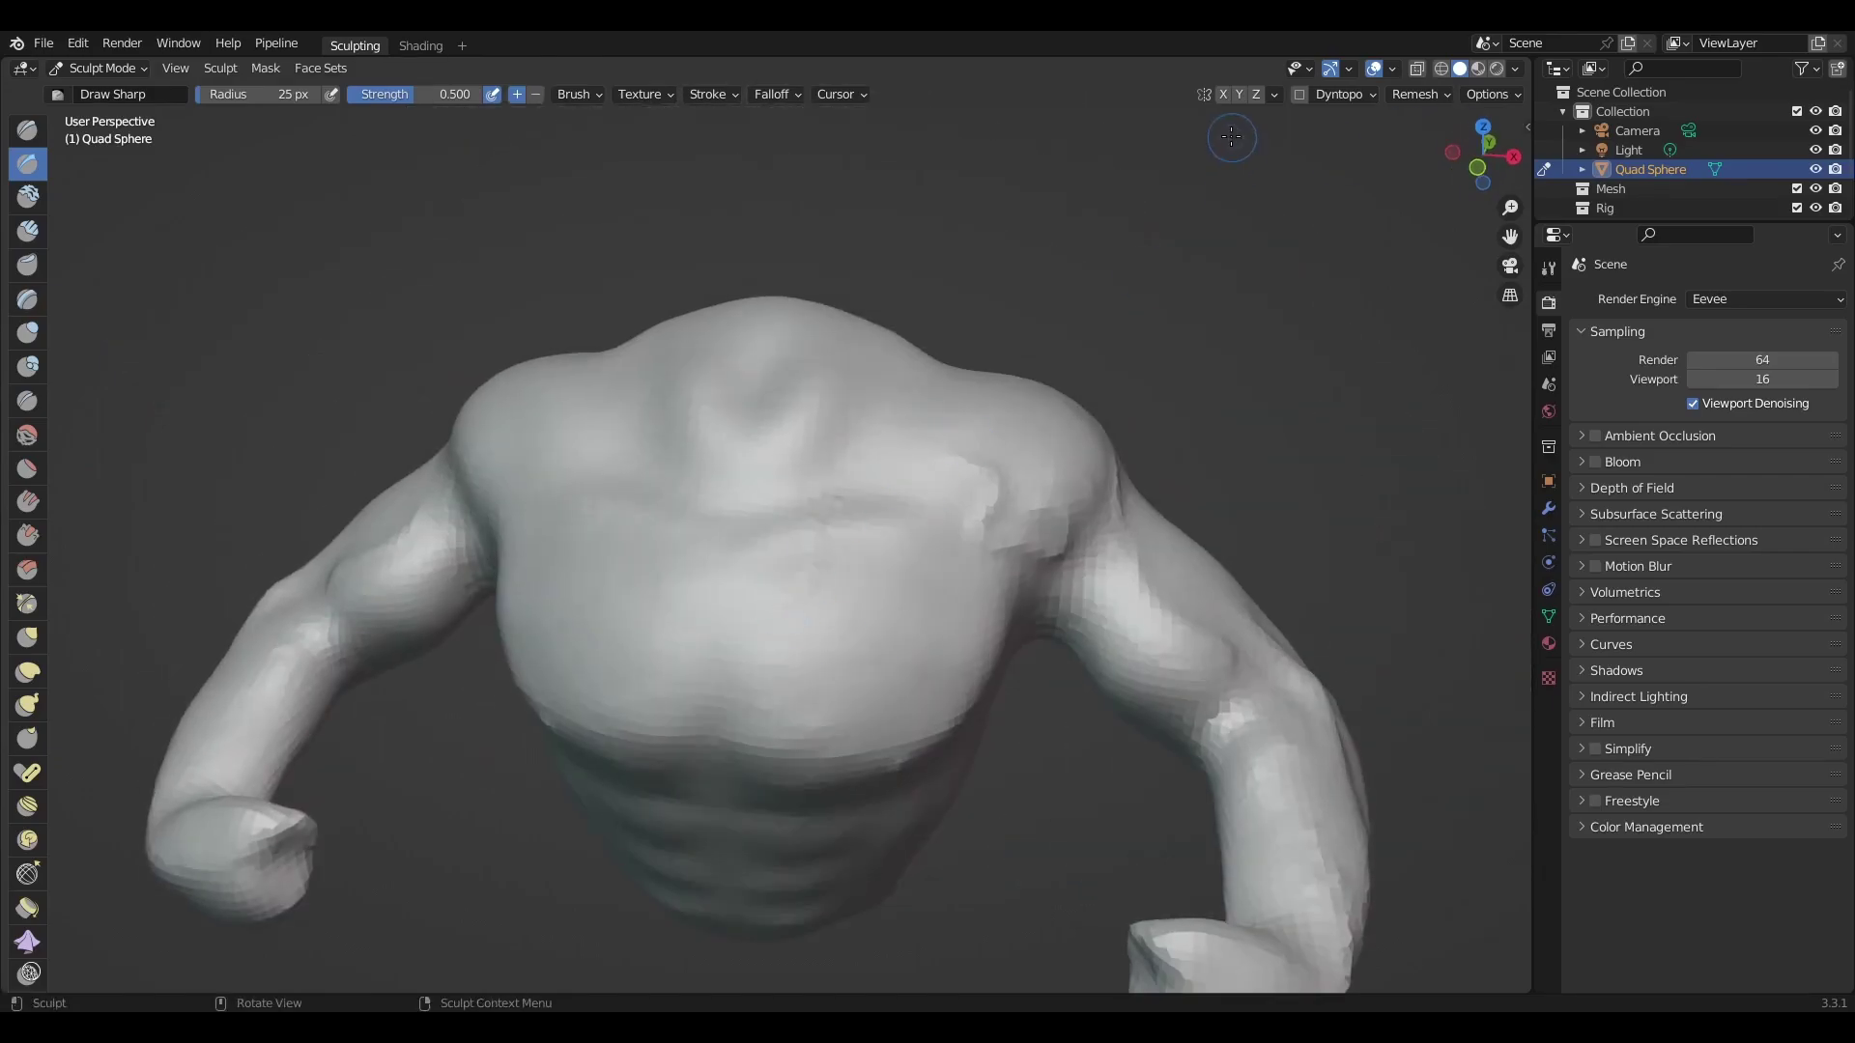
mouse_move(1231, 135)
middle_down()
mouse_move(692, 526)
mouse_move(815, 638)
middle_up()
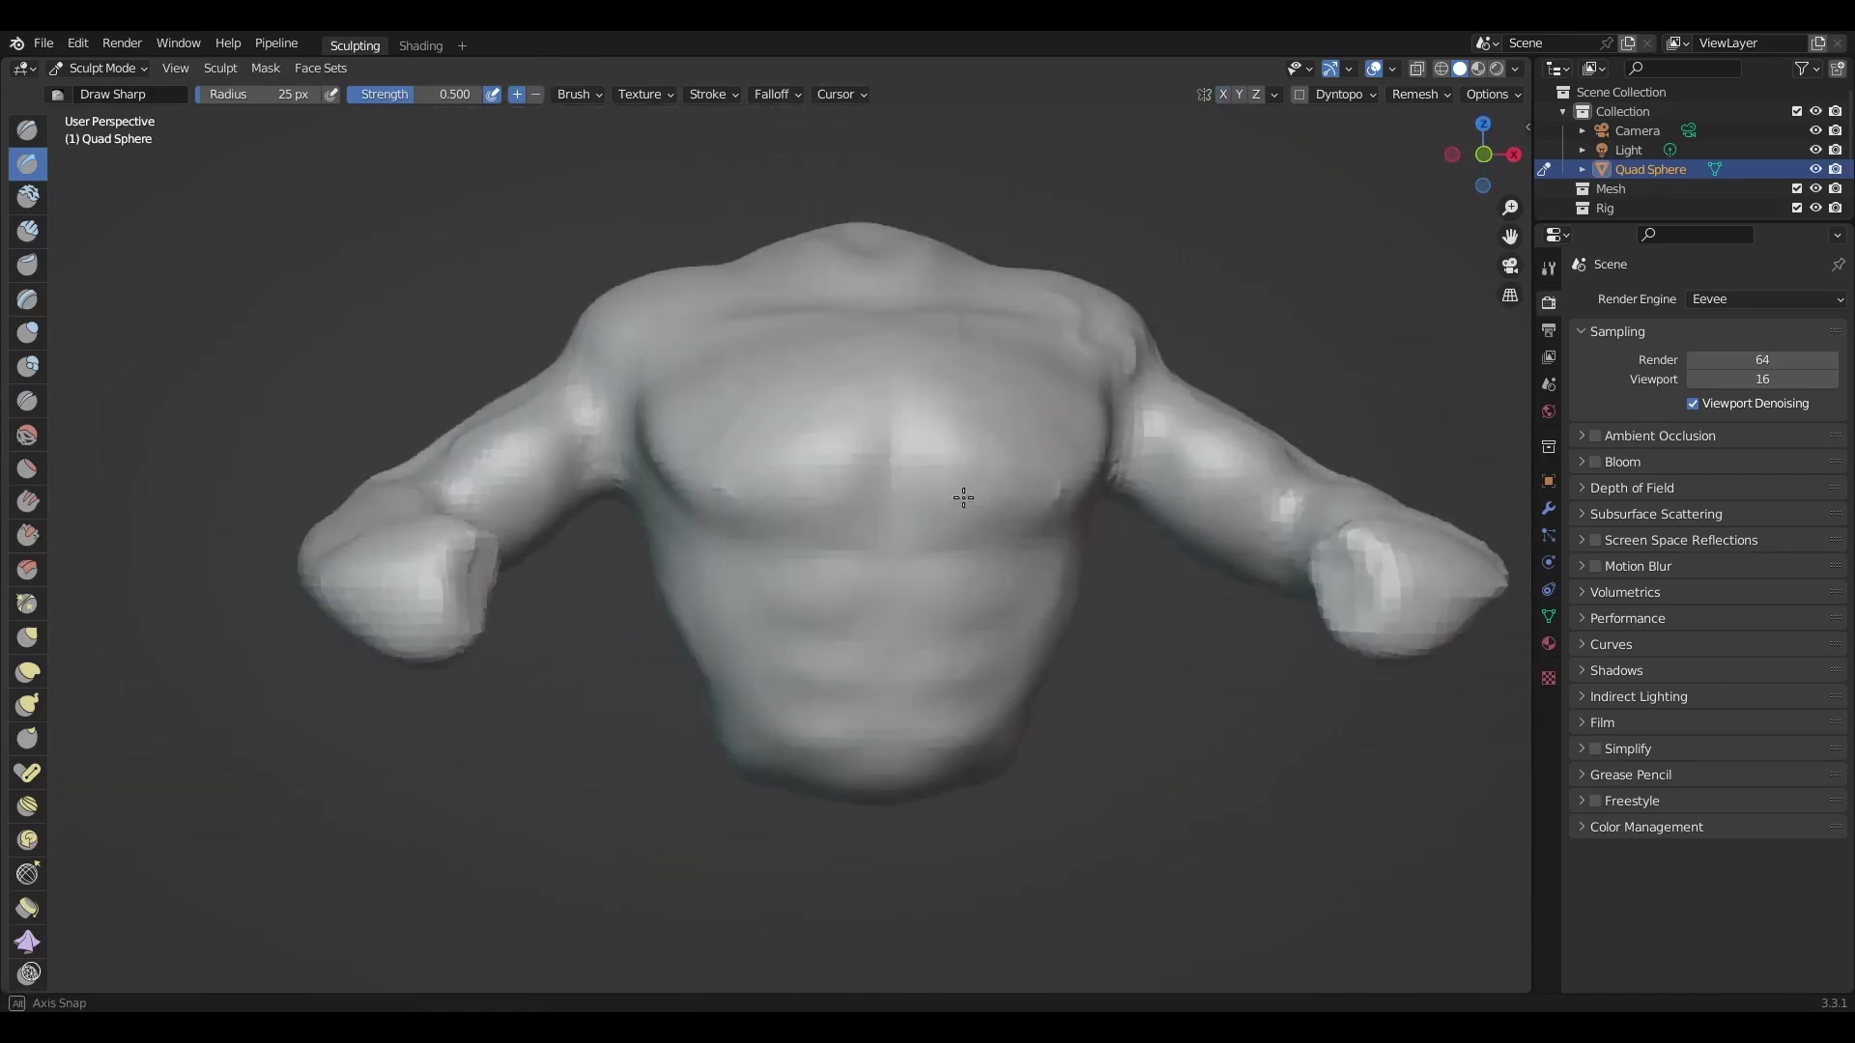
mouse_move(891, 453)
middle_down()
mouse_move(687, 551)
mouse_move(757, 501)
mouse_move(728, 445)
middle_up()
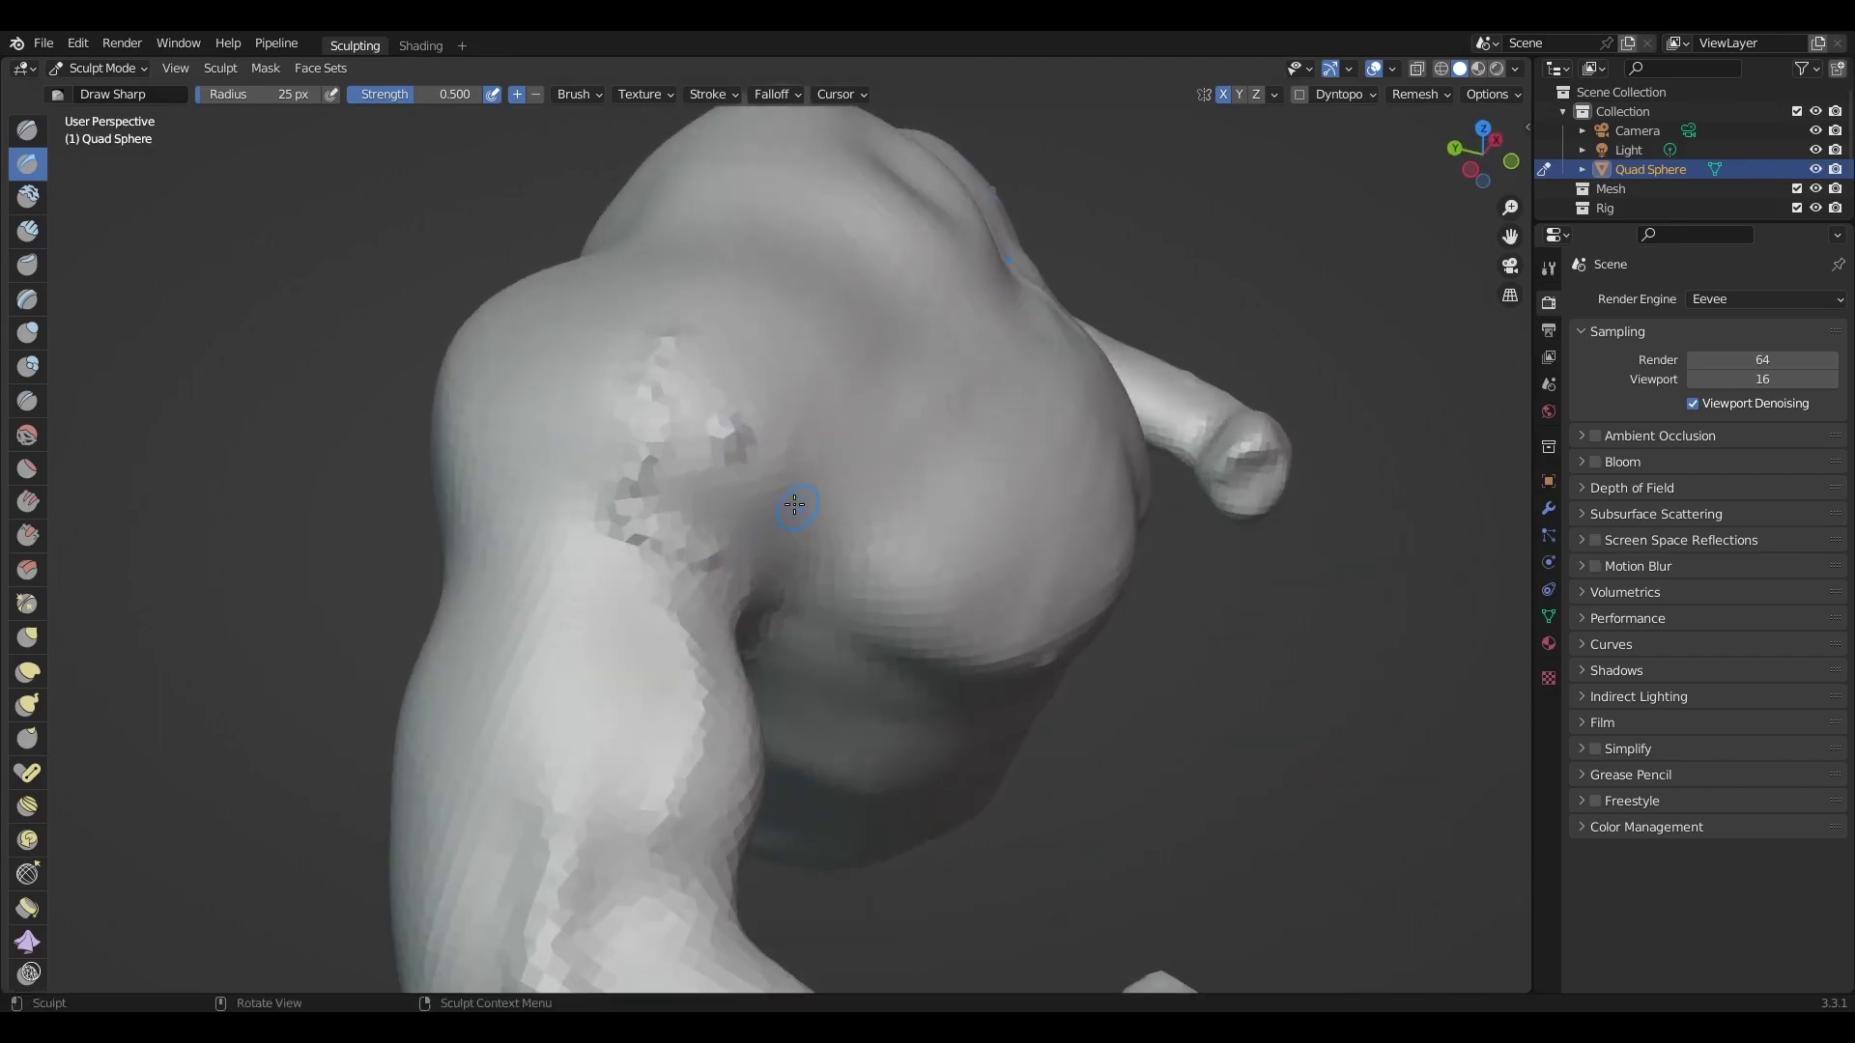
middle_drag(794, 504, 736, 411)
mouse_move(902, 656)
middle_down()
mouse_move(551, 435)
mouse_move(621, 642)
mouse_move(513, 257)
middle_up()
Remesh the torso to even out its geometry.
scroll(513, 257, down, 5)
click(1348, 68)
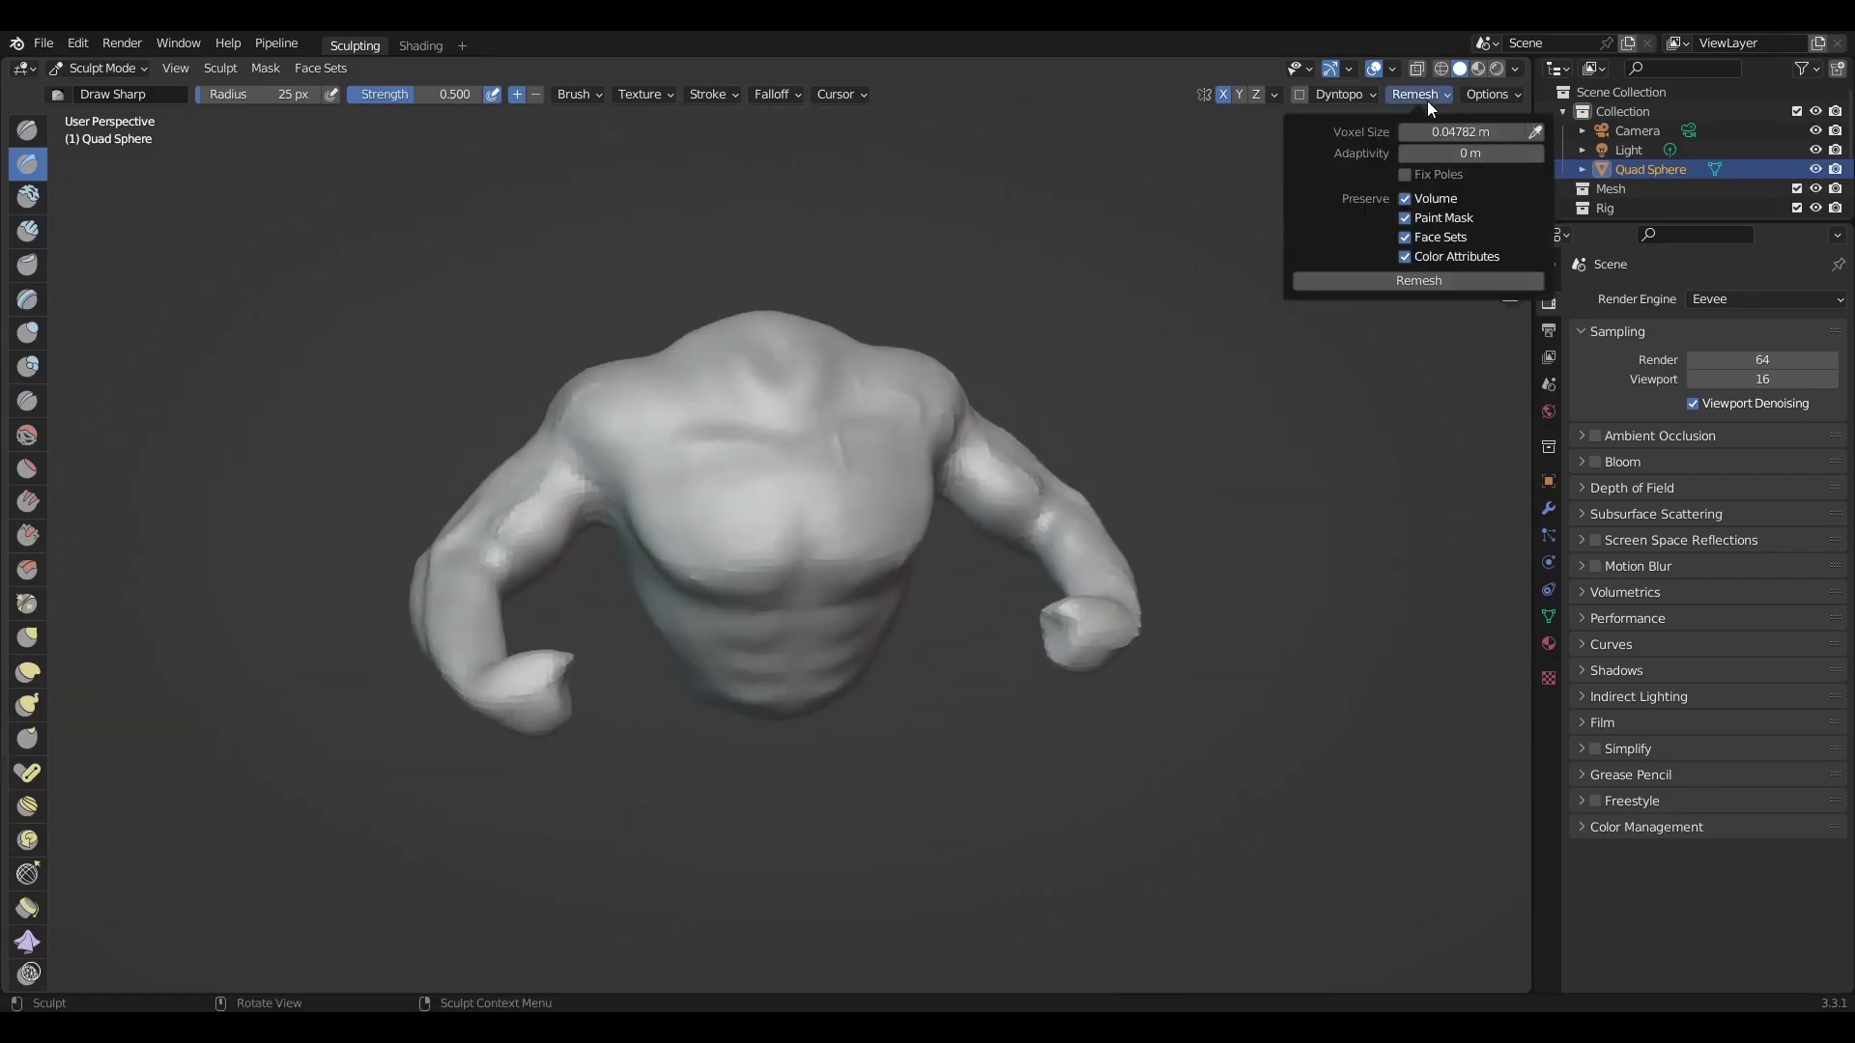
key(shift+r)
key(Escape)
mouse_move(734, 483)
middle_down()
mouse_move(758, 445)
mouse_move(739, 539)
mouse_move(750, 360)
mouse_move(770, 385)
mouse_move(704, 360)
mouse_move(658, 483)
middle_up()
From the right side view, pull the neck up and reshape the back of the shoulder.
key(x)
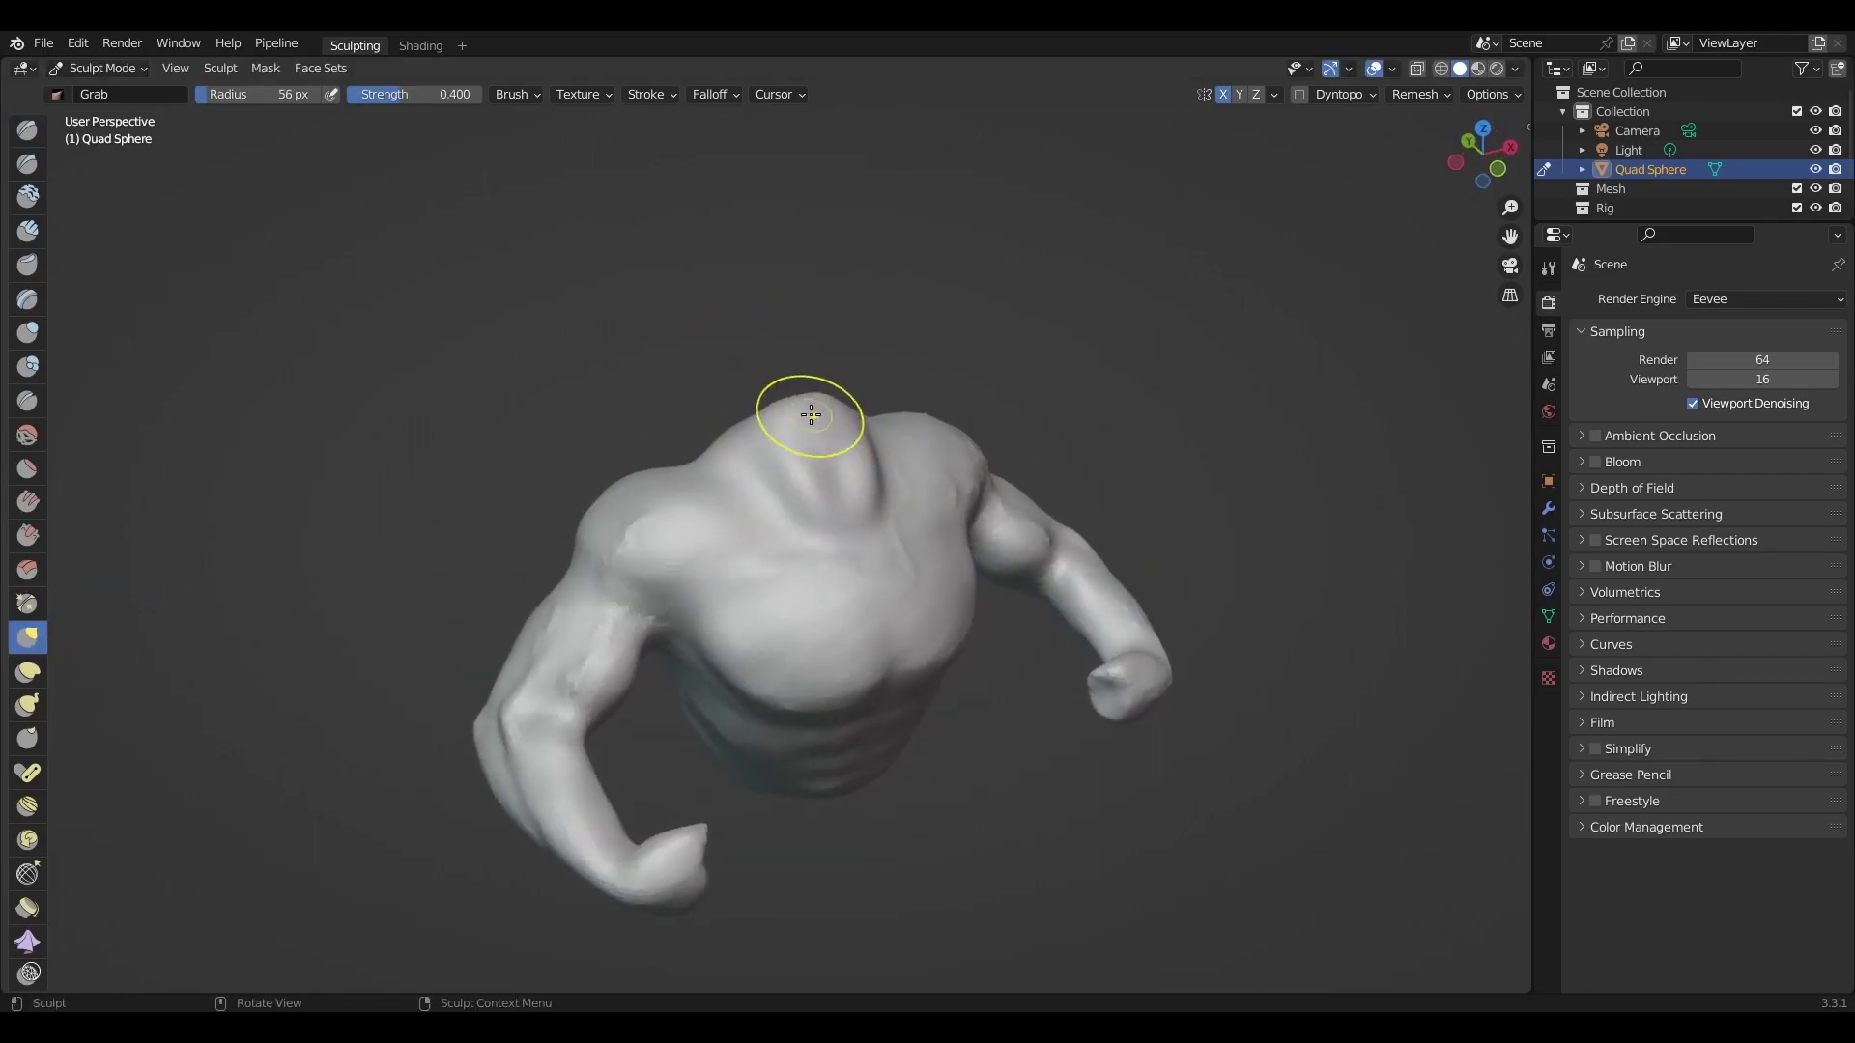
mouse_move(811, 416)
middle_down()
mouse_move(786, 414)
mouse_move(766, 593)
mouse_move(829, 551)
middle_up()
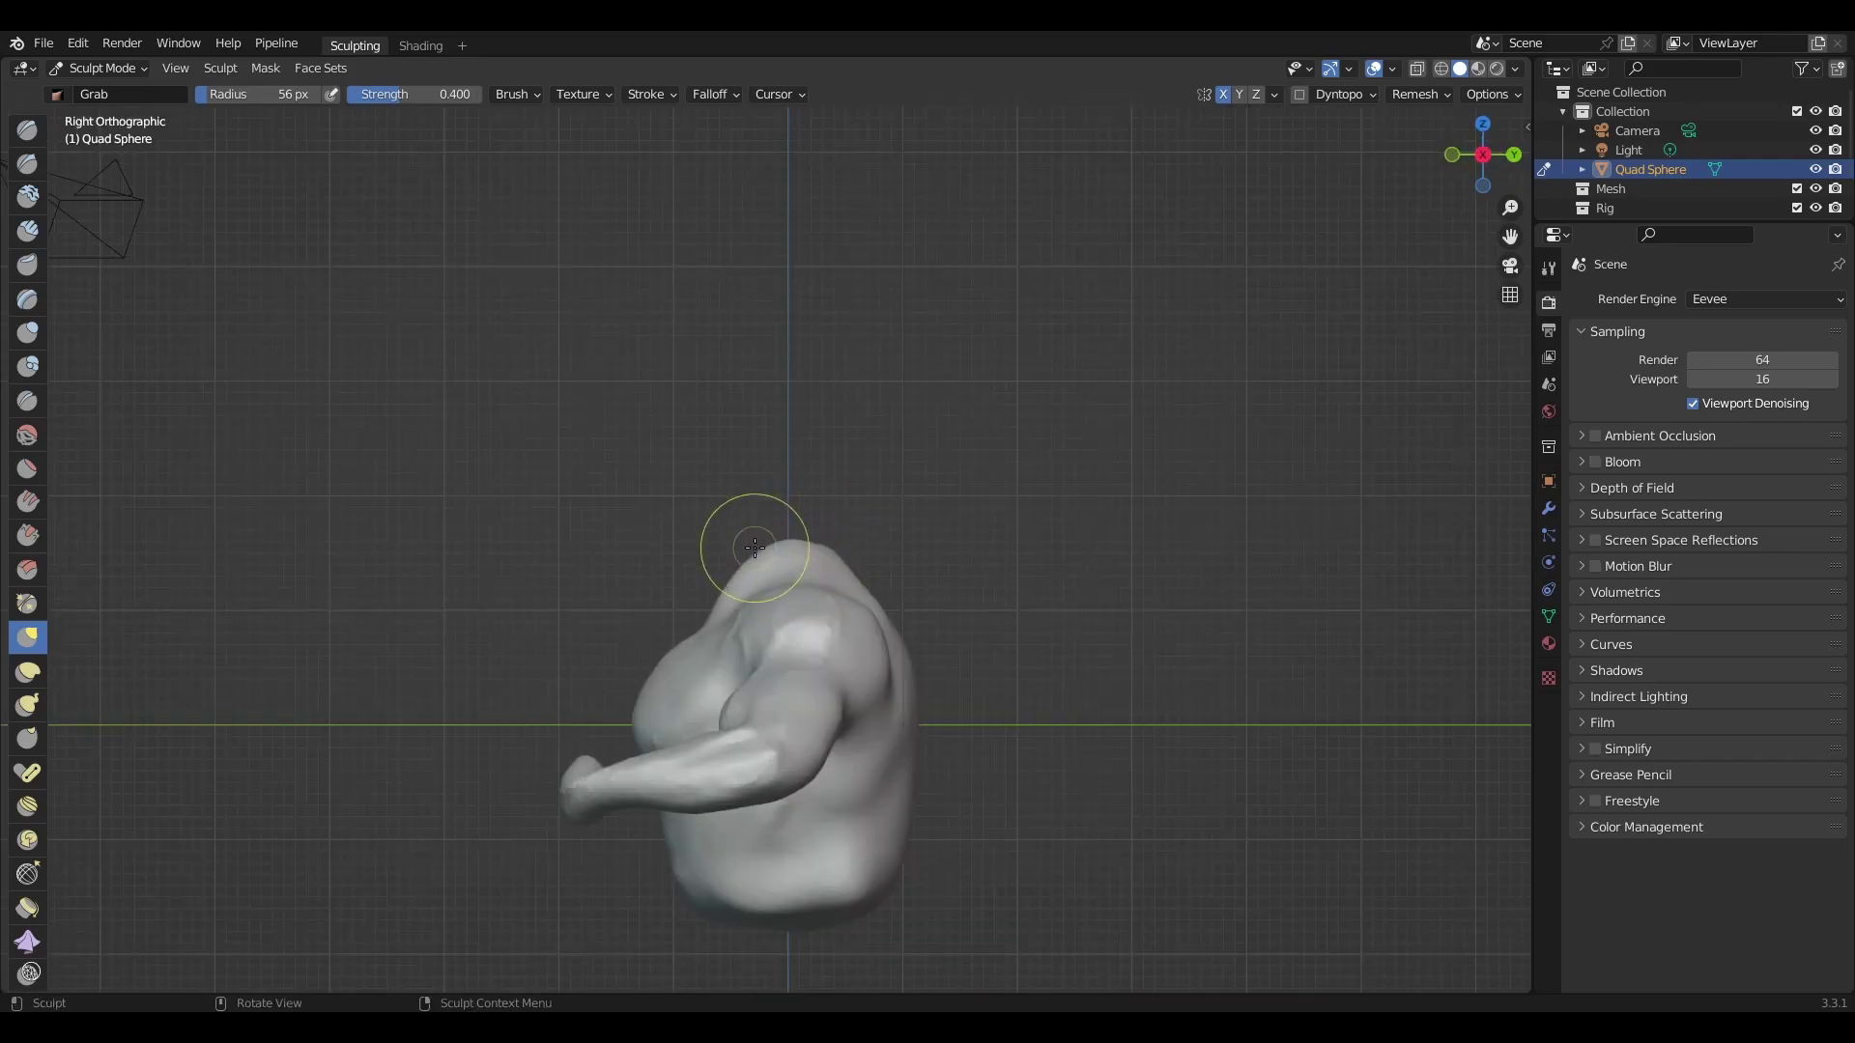
shift+middle_drag(818, 715, 884, 645)
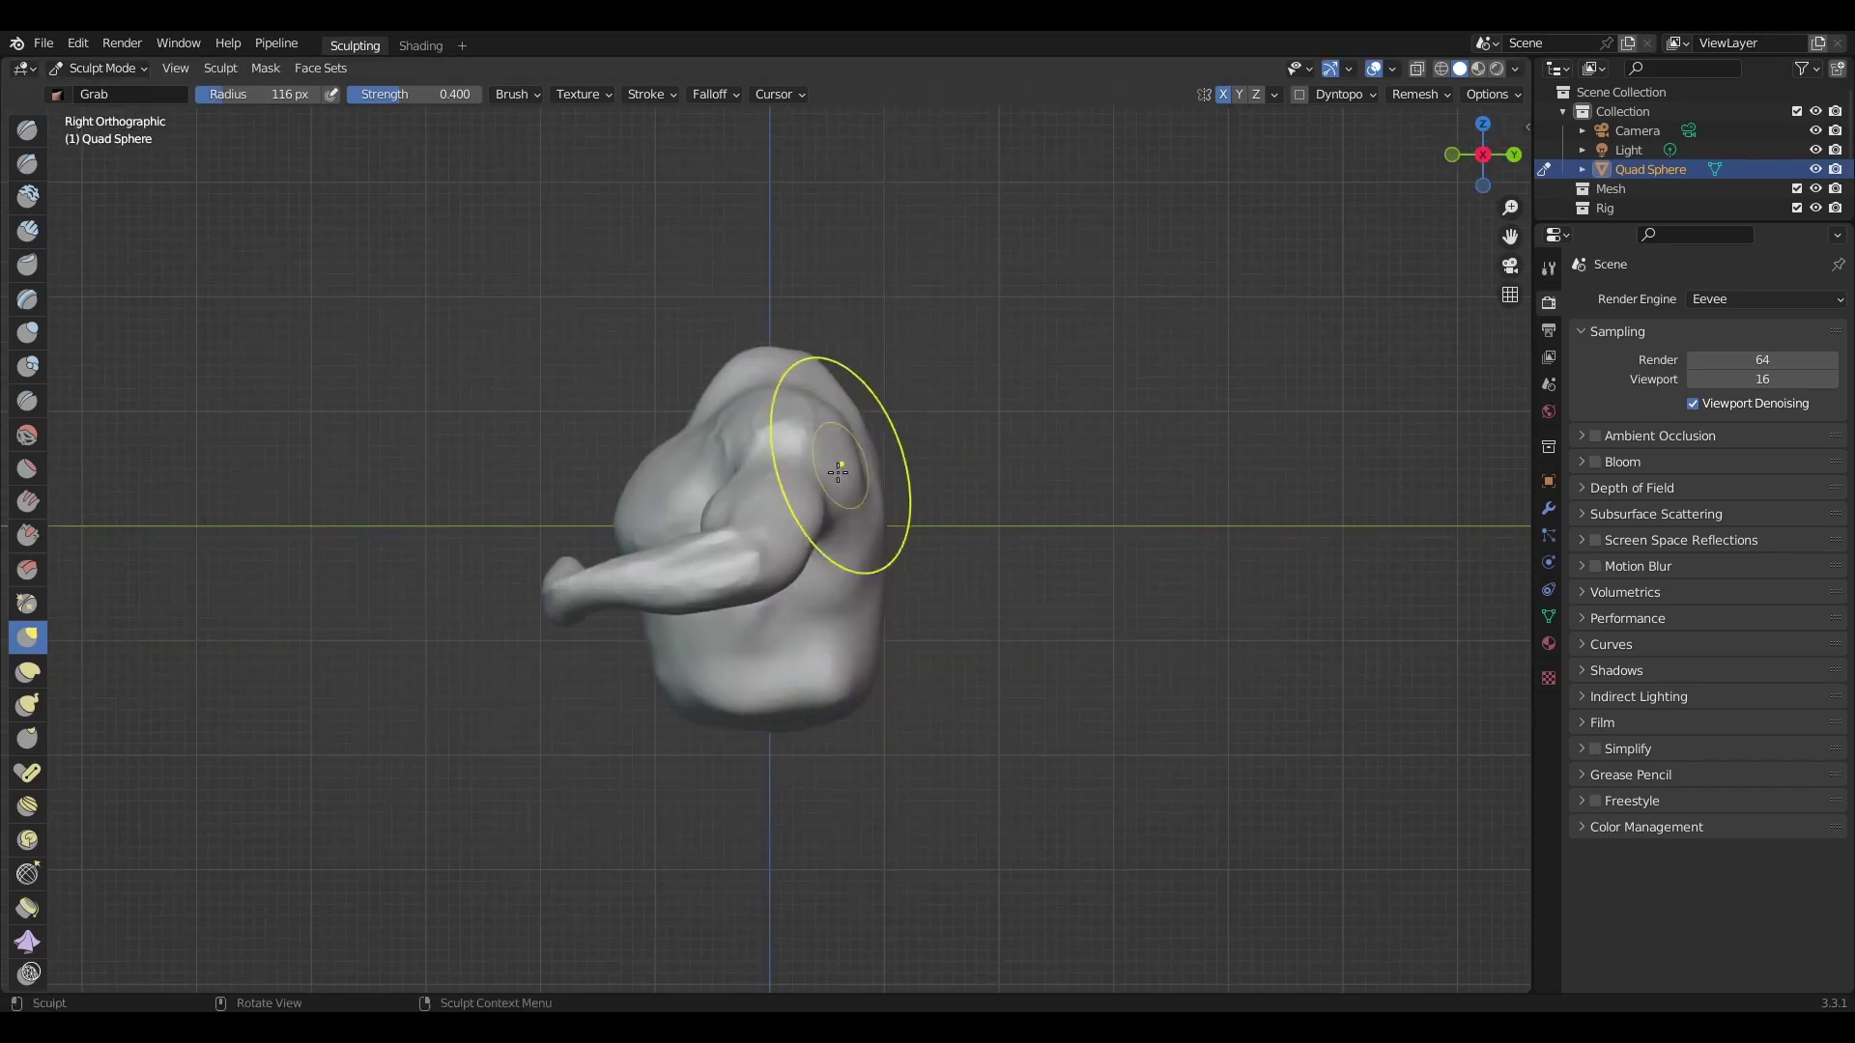
mouse_move(632, 483)
middle_down()
mouse_move(696, 541)
mouse_move(785, 580)
mouse_move(723, 599)
mouse_move(28, 208)
middle_up()
key(x)
scroll(723, 599, up, 5)
mouse_move(604, 585)
middle_down()
mouse_move(435, 674)
mouse_move(538, 848)
mouse_move(552, 550)
middle_up()
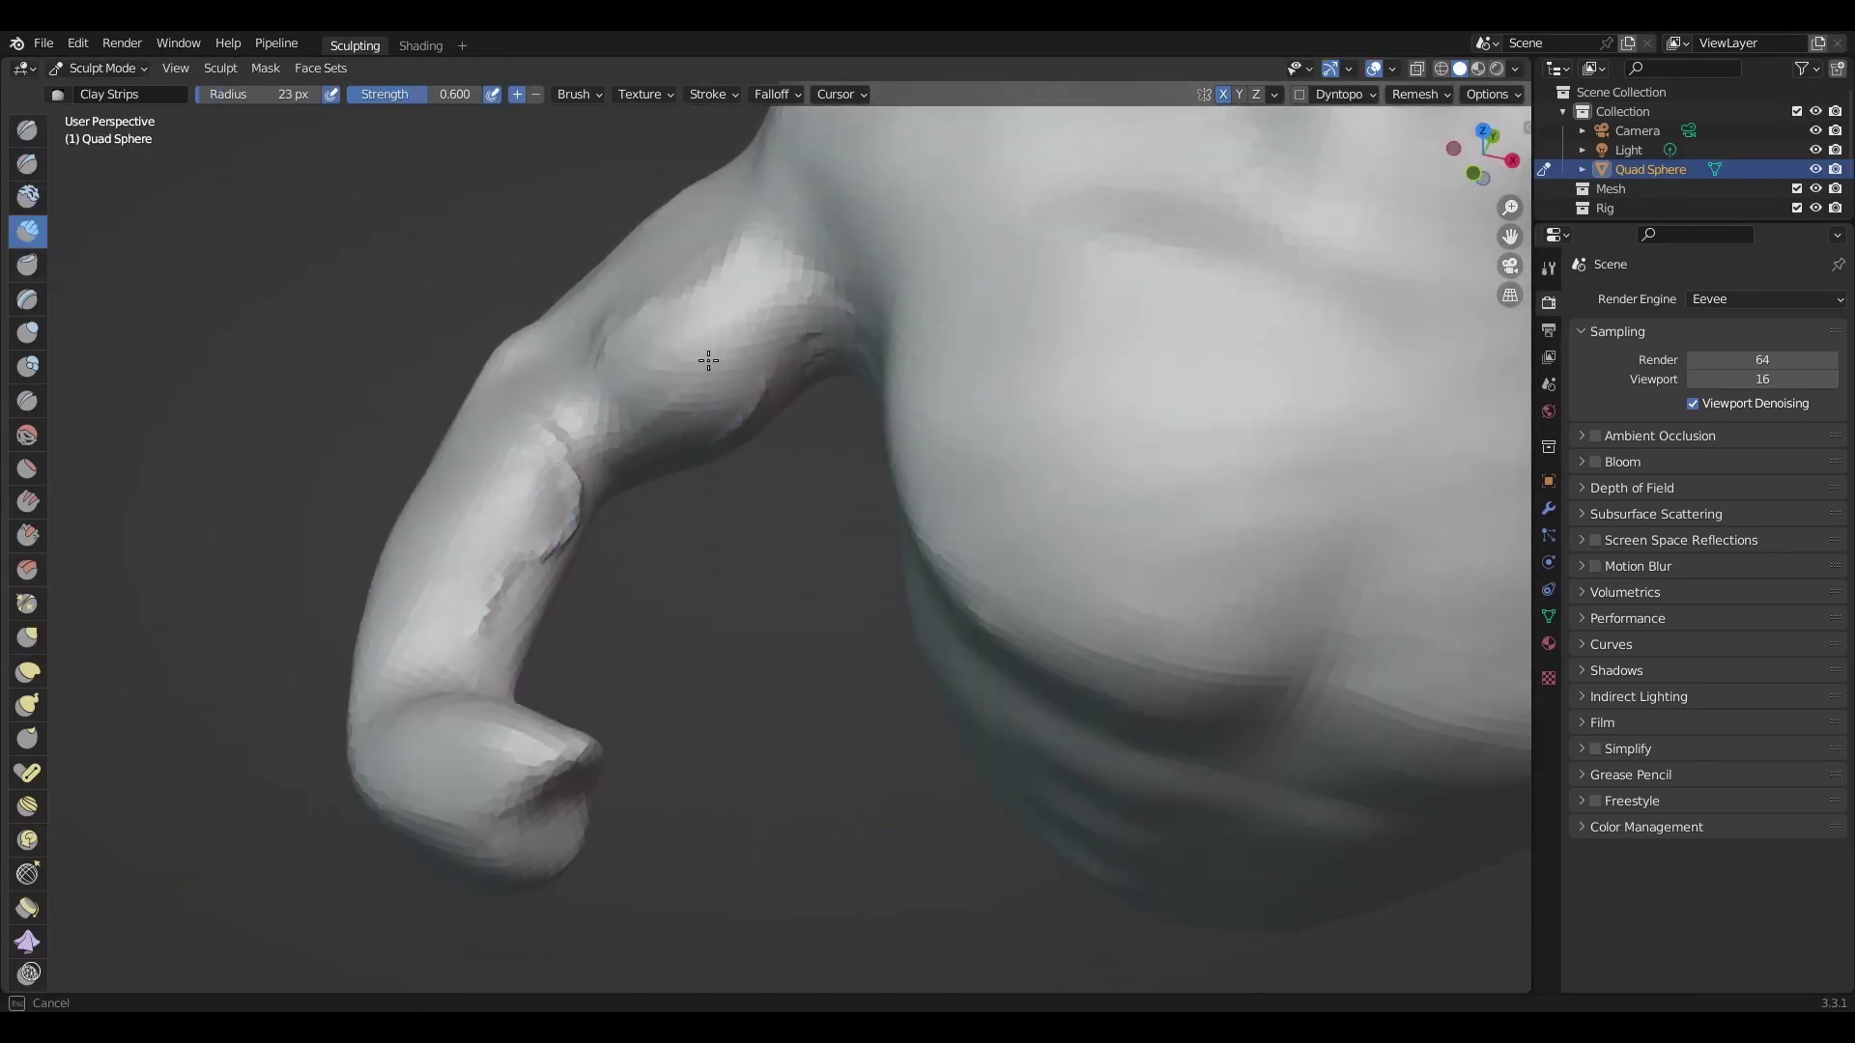
Save the sculpt to Chunky.blend while inspecting the torso and shoulder.
scroll(709, 360, down, 5)
key(ctrl+s)
middle_drag(709, 360, 576, 464)
scroll(589, 504, up, 5)
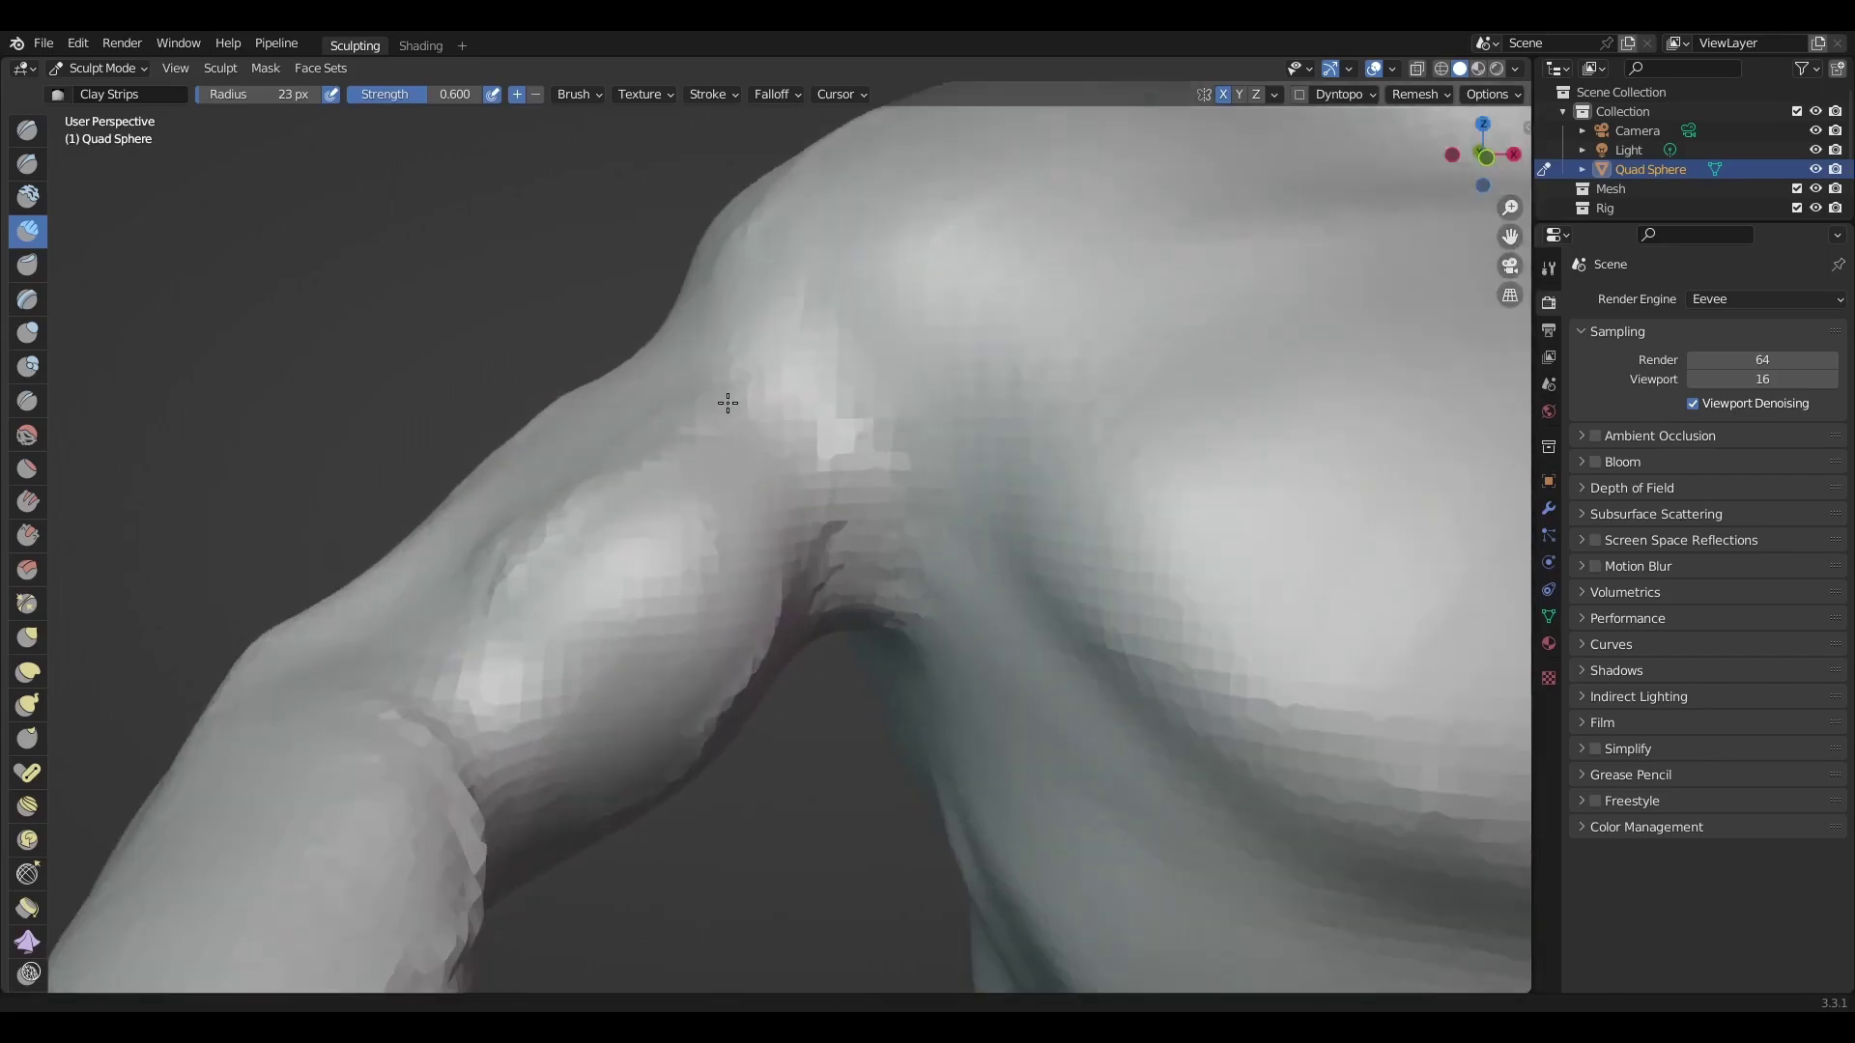
mouse_move(725, 402)
middle_down()
mouse_move(675, 608)
mouse_move(795, 704)
mouse_move(733, 797)
middle_up()
scroll(675, 608, down, 3)
scroll(796, 705, up, 3)
scroll(733, 797, down, 4)
key(ctrl+s)
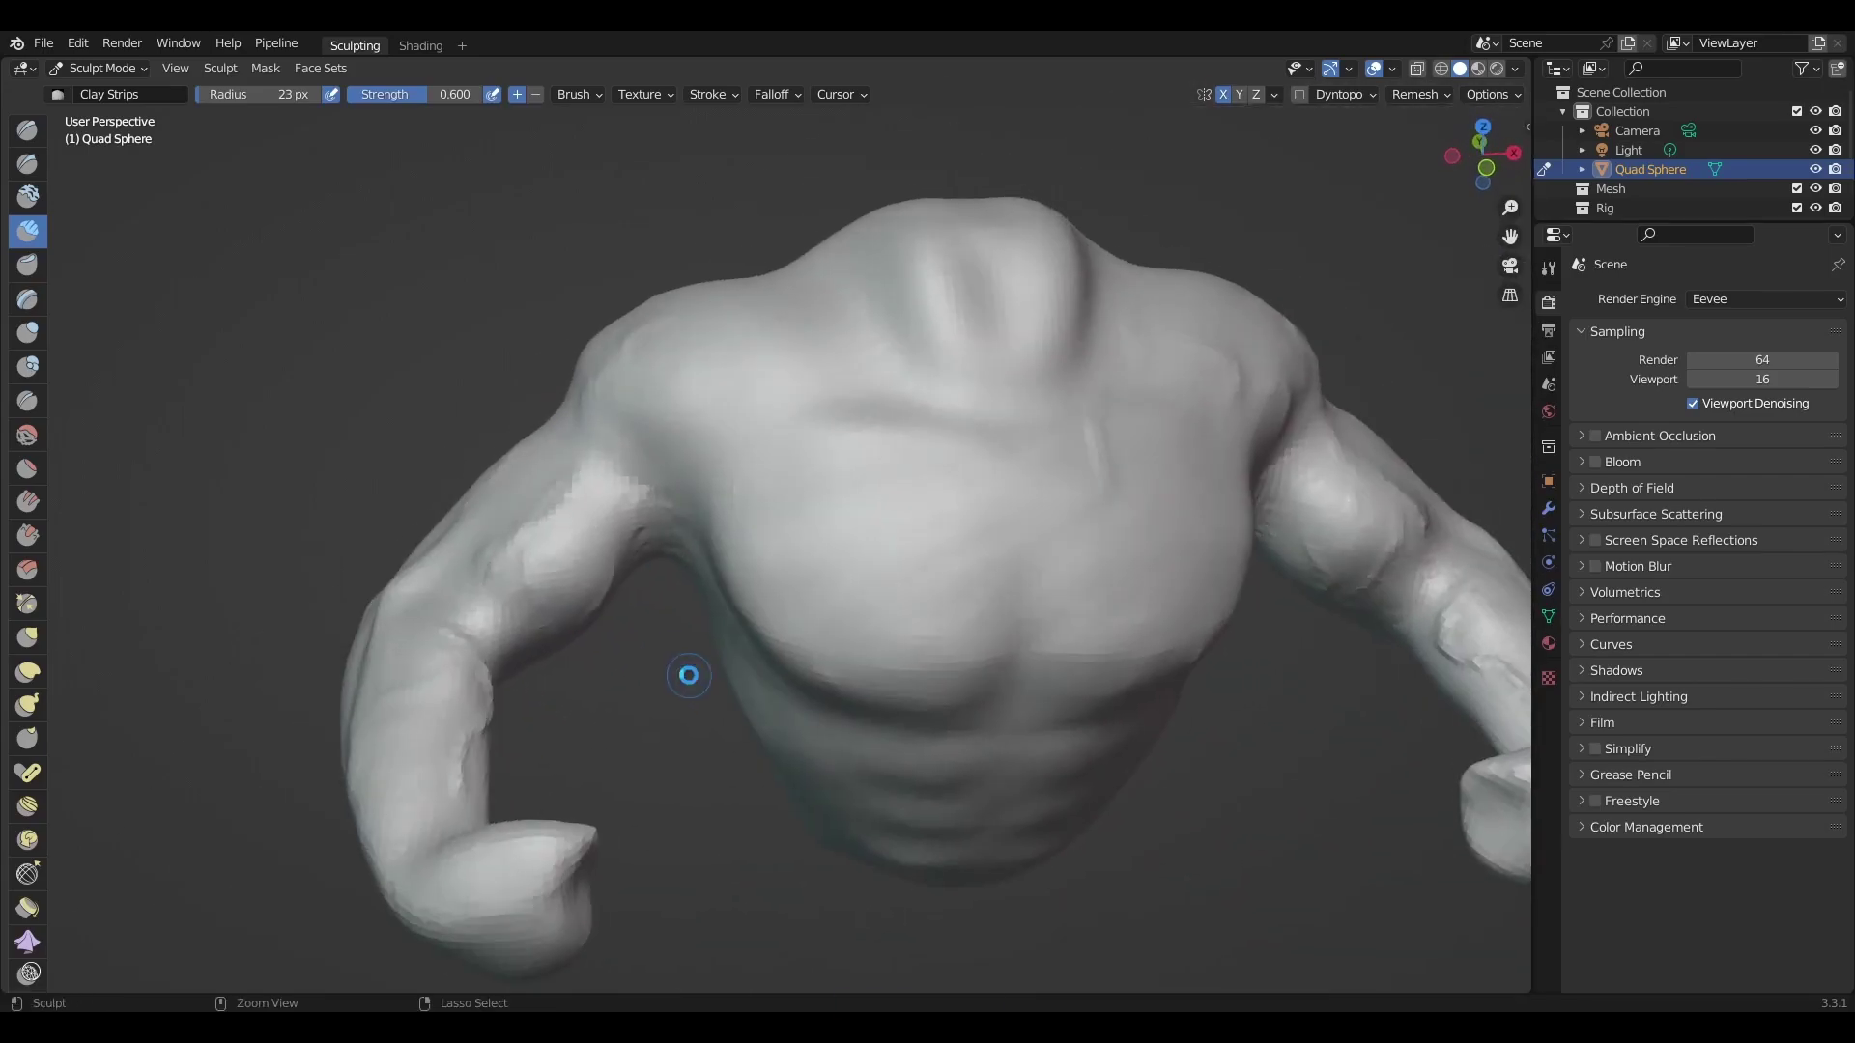
Carve definition into the abdomen and lower torso with the SculptDraw brush.
scroll(687, 675, up, 4)
middle_drag(687, 676, 726, 496)
mouse_move(429, 446)
middle_down()
mouse_move(725, 415)
mouse_move(530, 559)
mouse_move(654, 632)
mouse_move(1039, 456)
mouse_move(931, 567)
mouse_move(542, 482)
middle_up()
key(x)
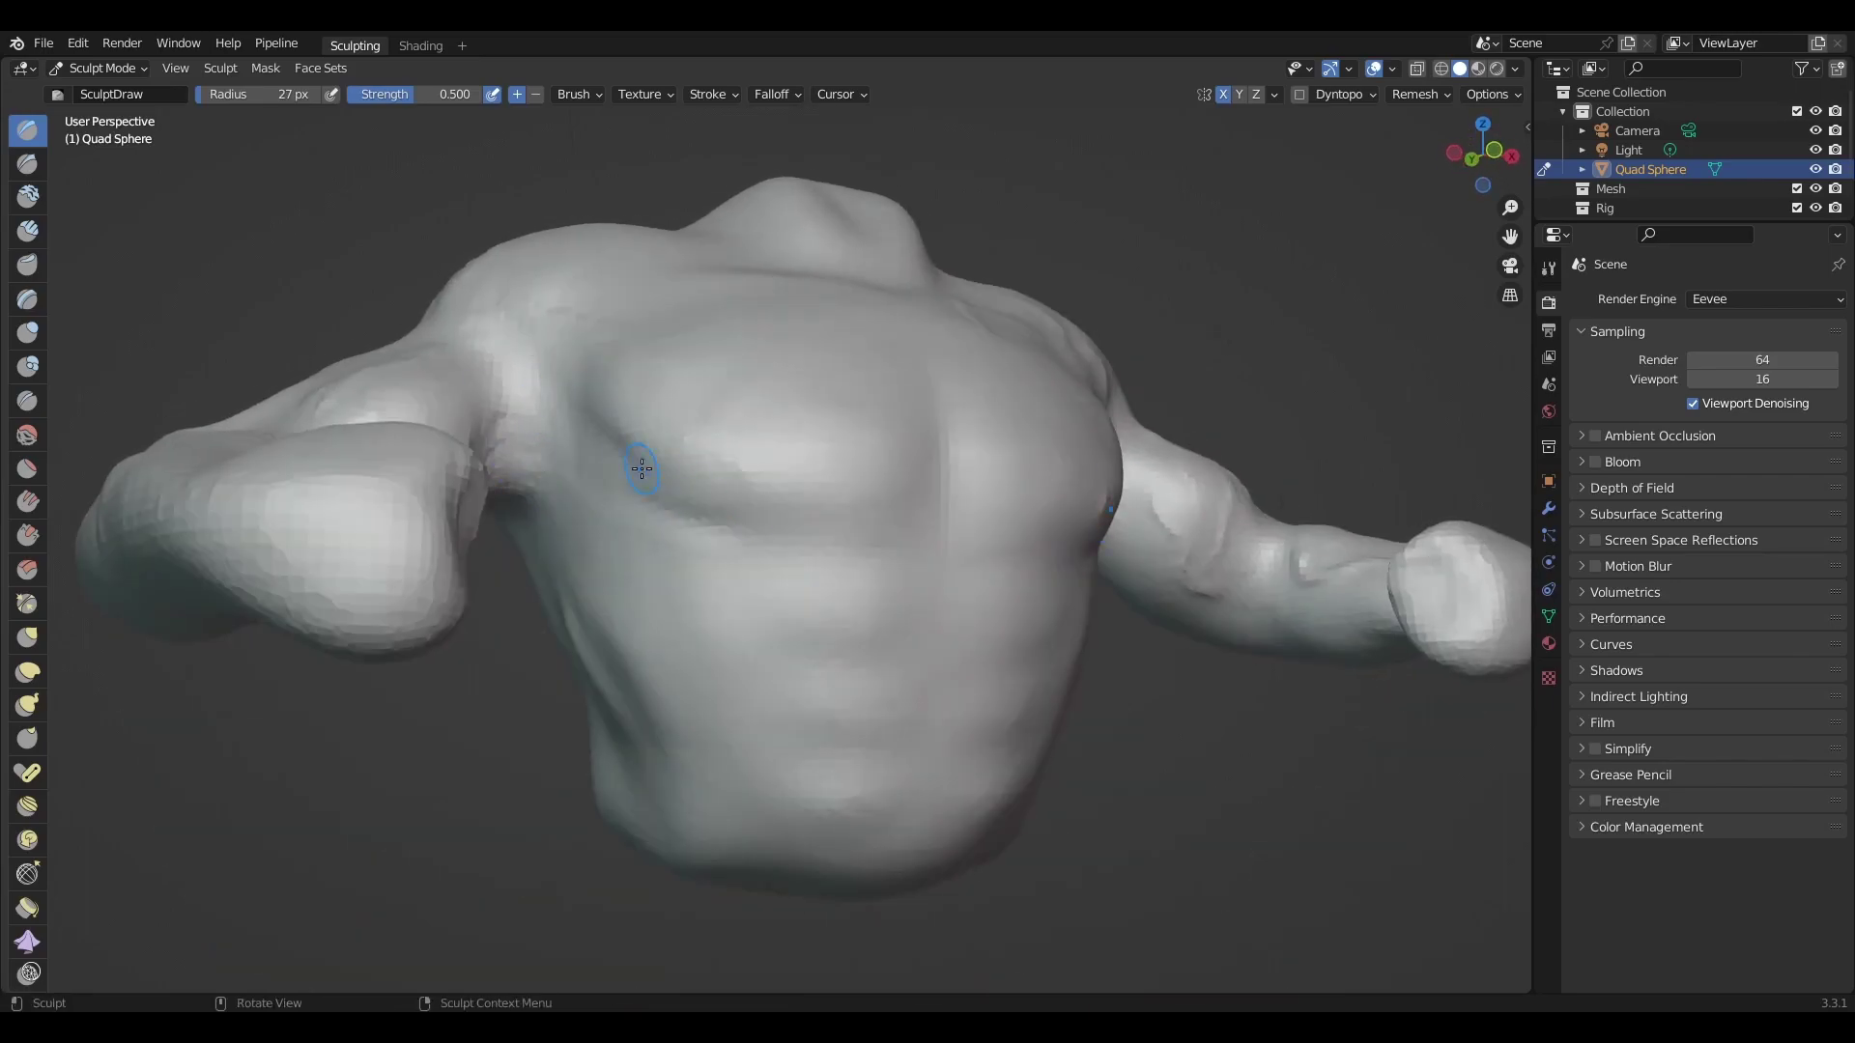
middle_drag(681, 526, 789, 567)
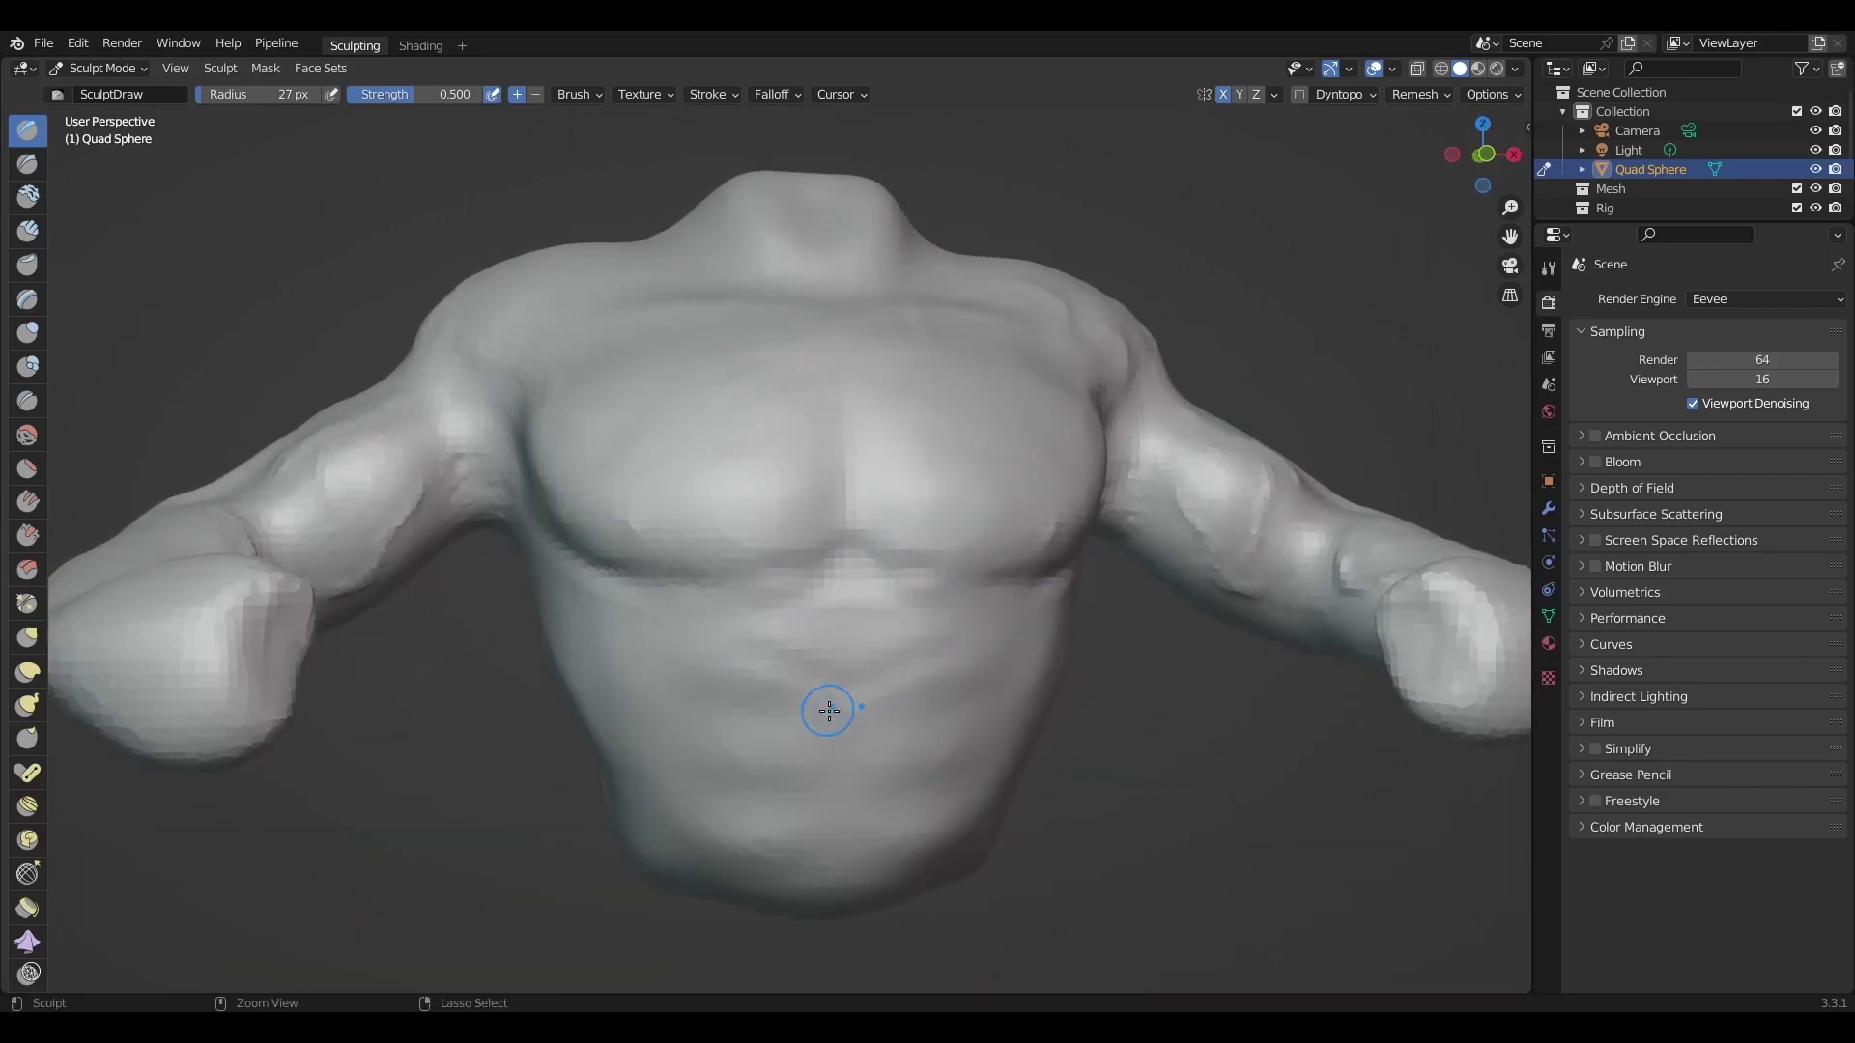
mouse_move(829, 711)
middle_down()
mouse_move(891, 572)
mouse_move(941, 566)
middle_up()
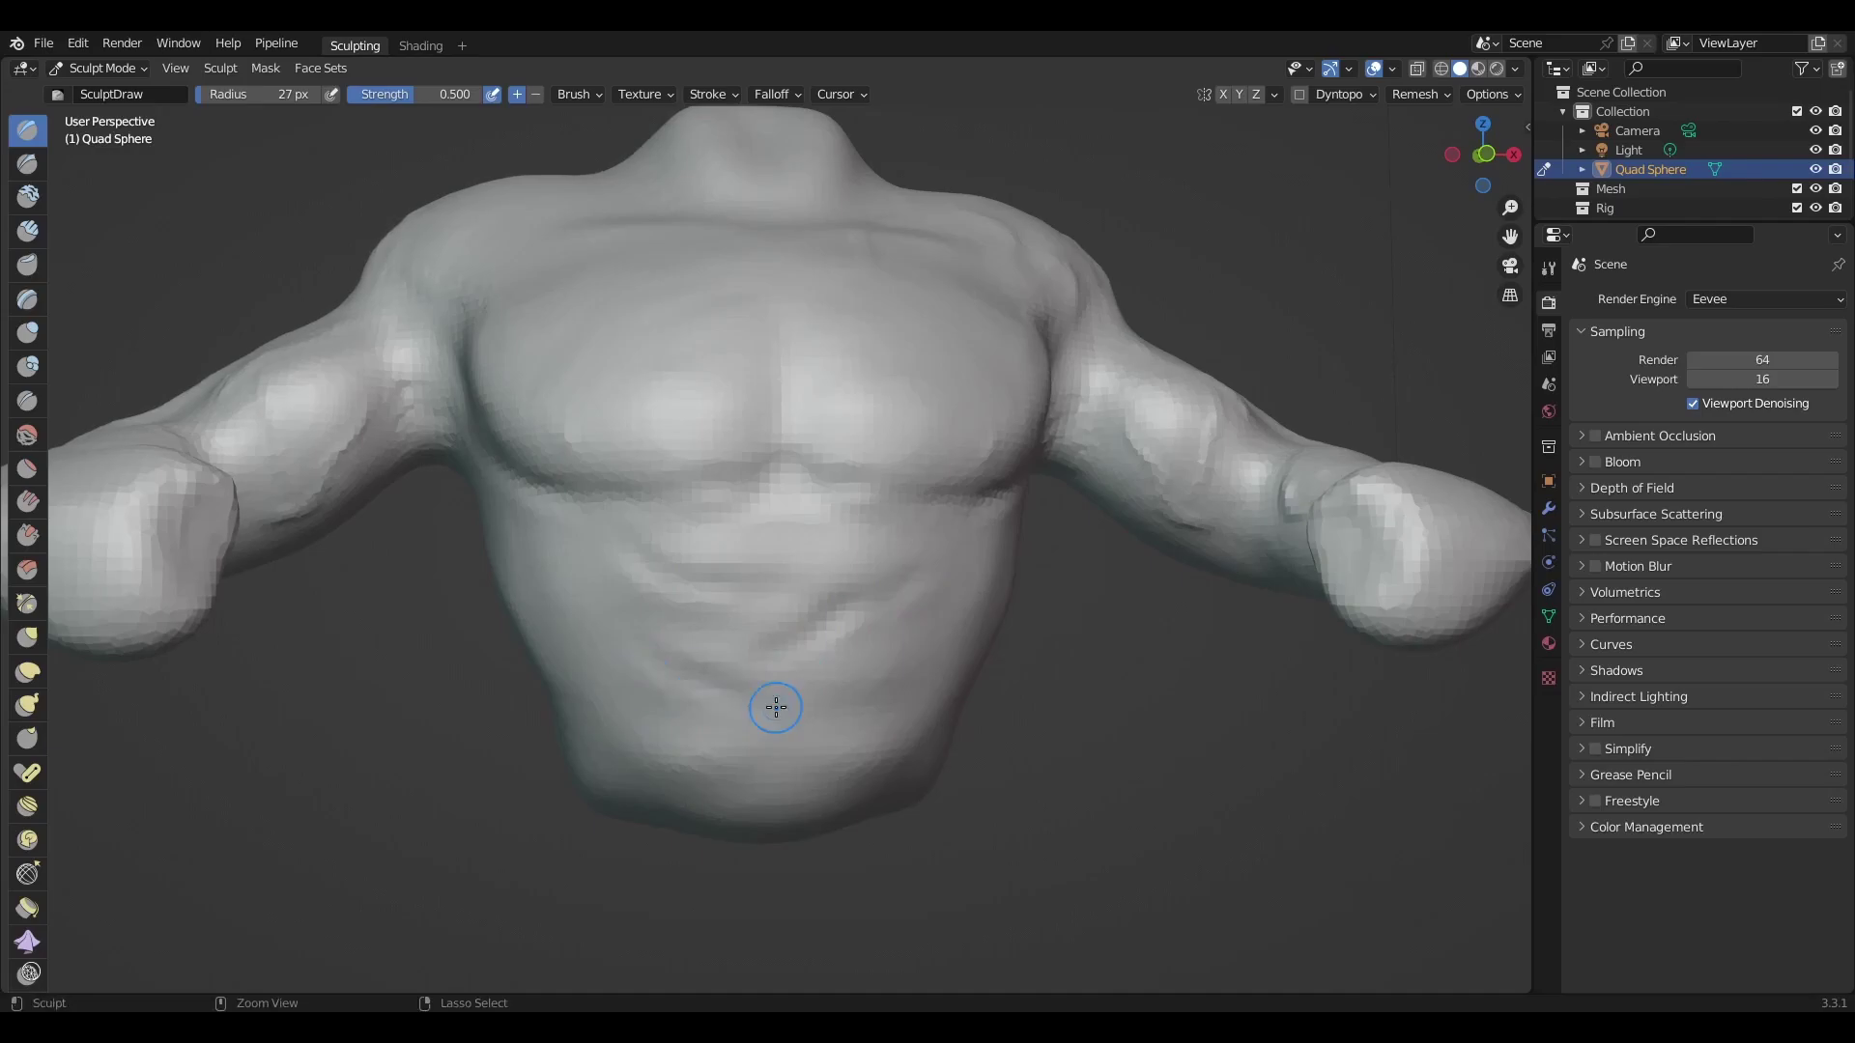
mouse_move(837, 660)
ctrl+middle_down()
mouse_move(695, 493)
mouse_move(584, 447)
mouse_move(648, 214)
ctrl+middle_up()
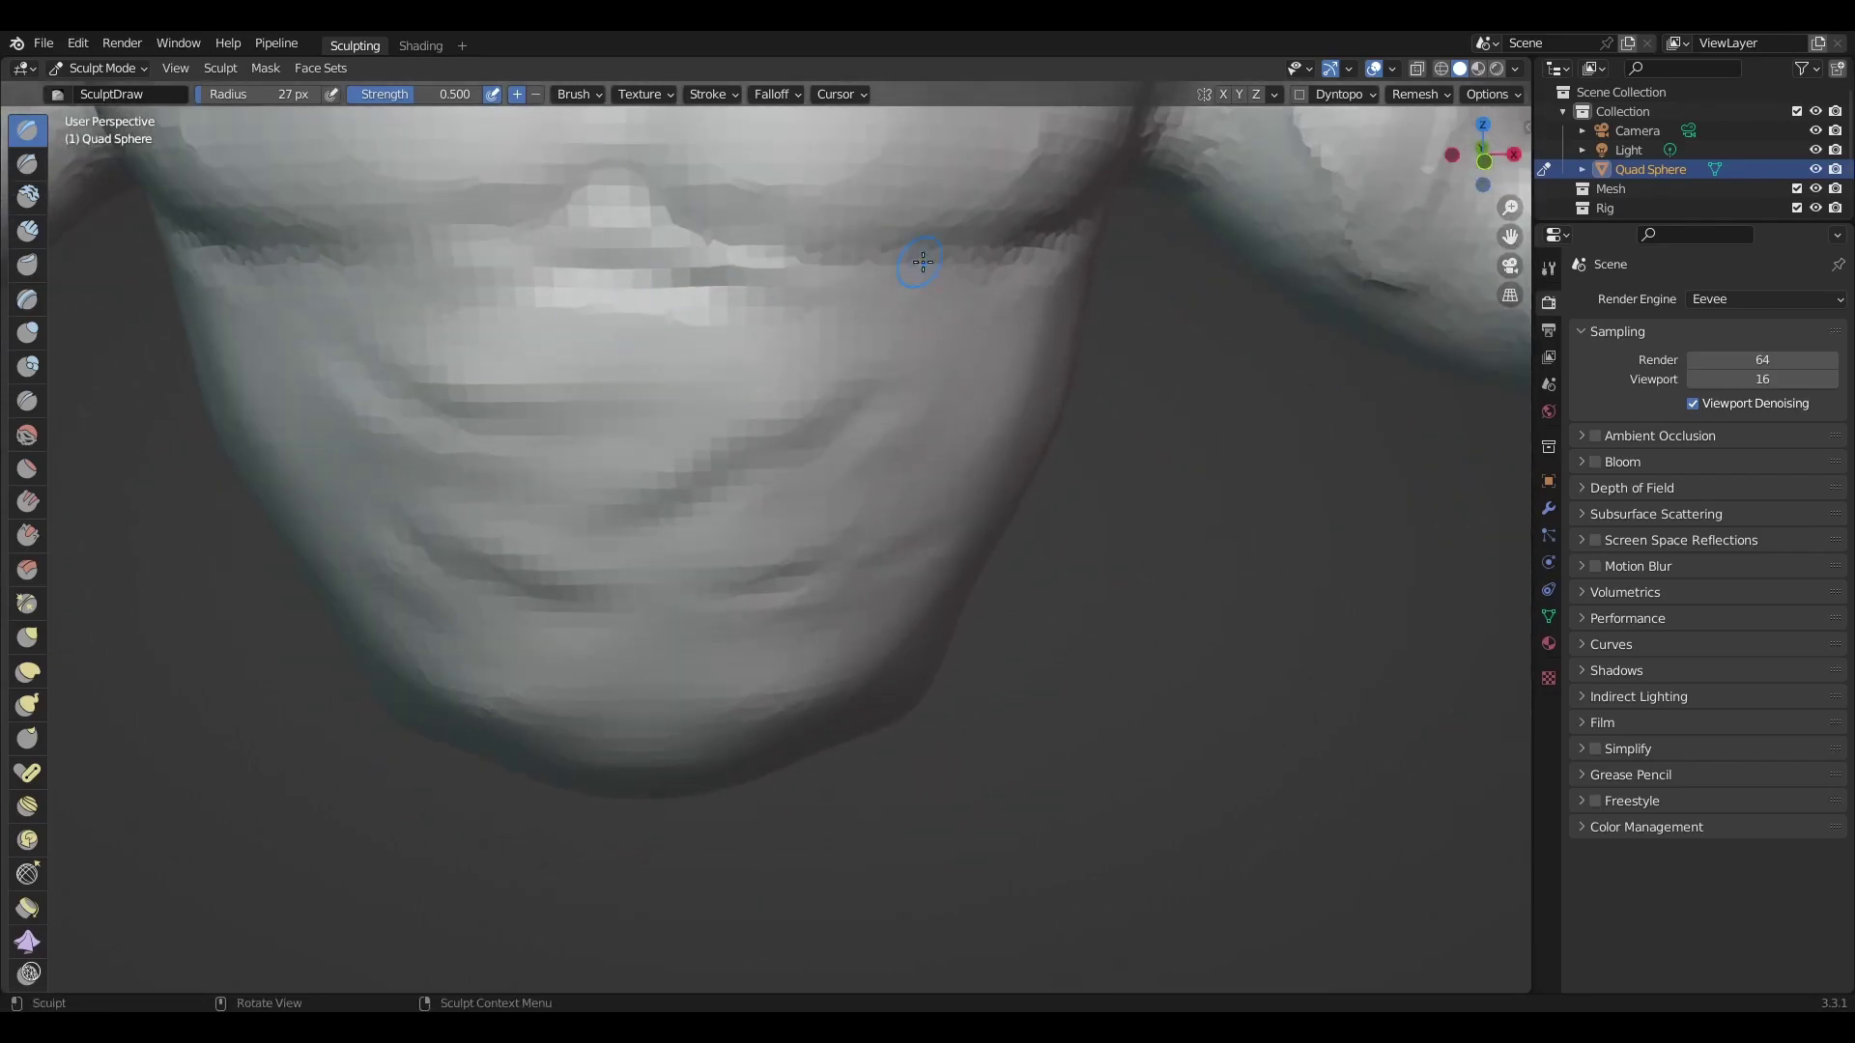
mouse_move(922, 261)
middle_down()
mouse_move(526, 495)
mouse_move(483, 463)
mouse_move(571, 261)
mouse_move(545, 503)
middle_up()
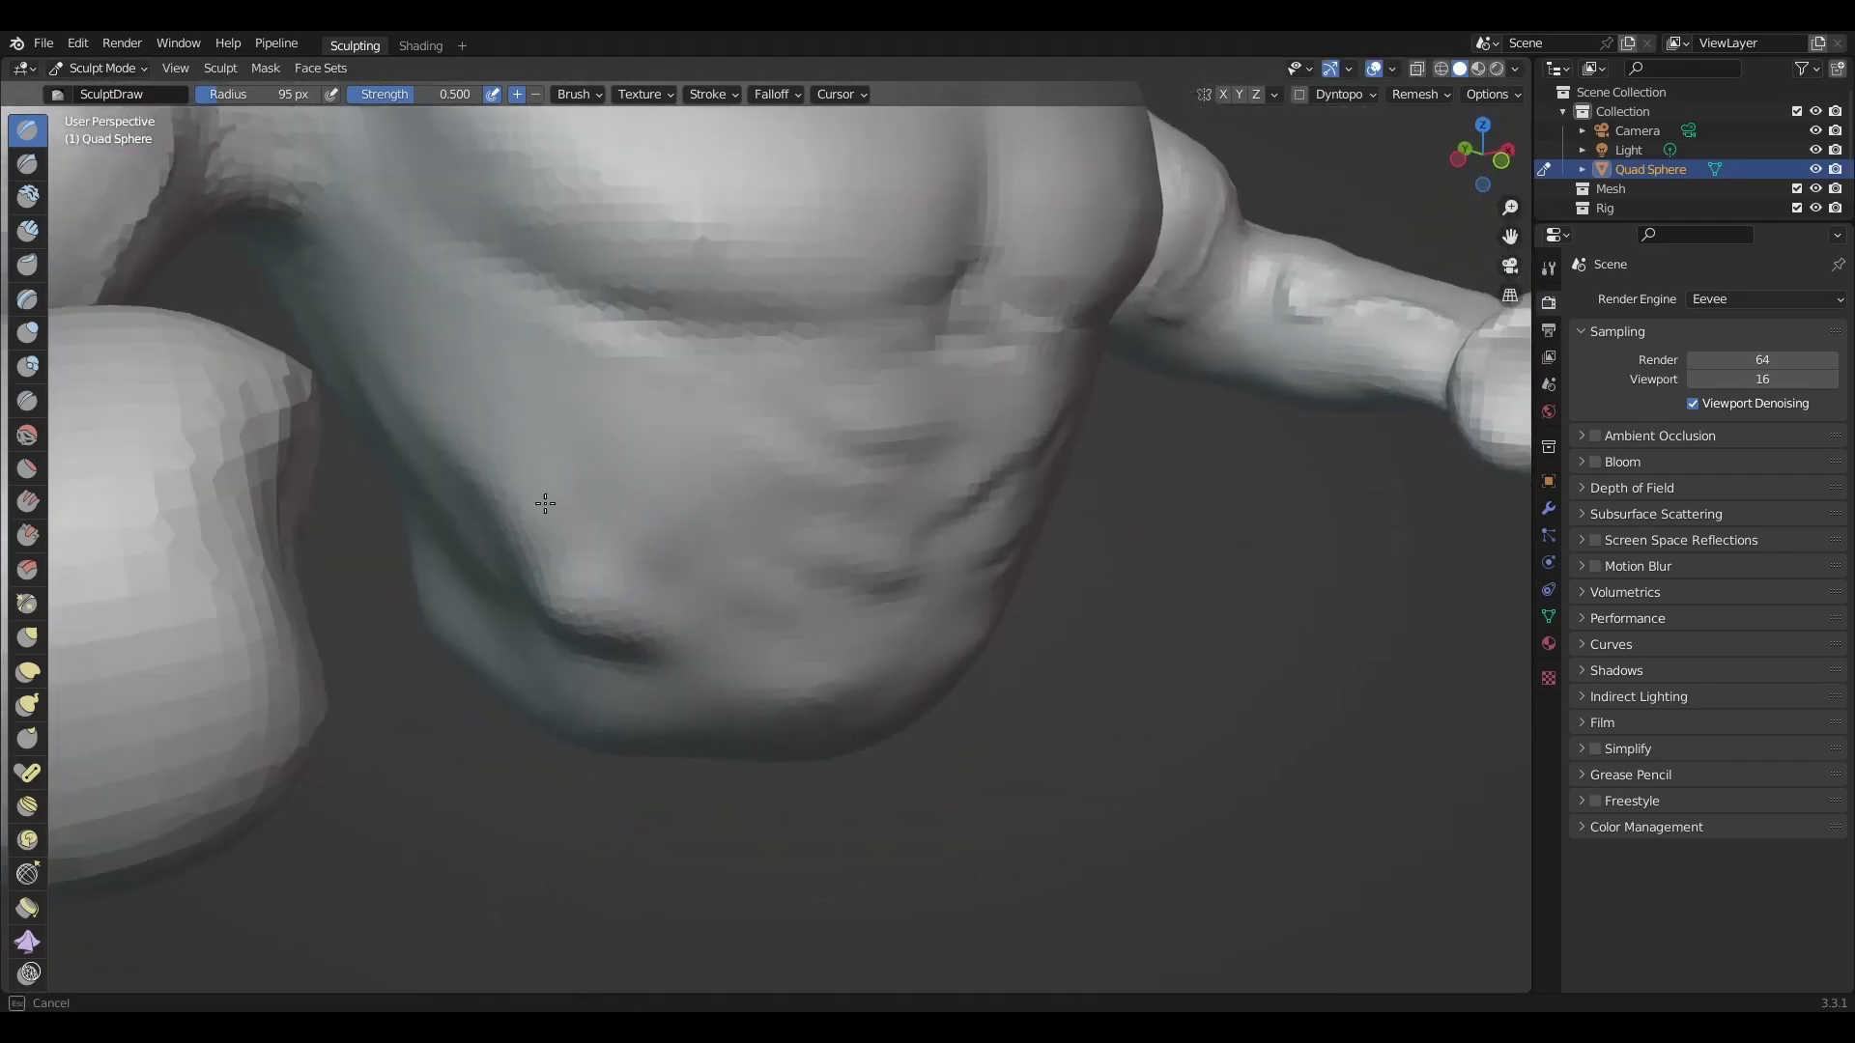
middle_drag(586, 654, 766, 551)
Shrink the brush to 60 px and deepen the abdominal muscle lines.
key(f)
click(567, 551)
mouse_move(567, 550)
middle_down()
mouse_move(659, 568)
mouse_move(856, 499)
middle_up()
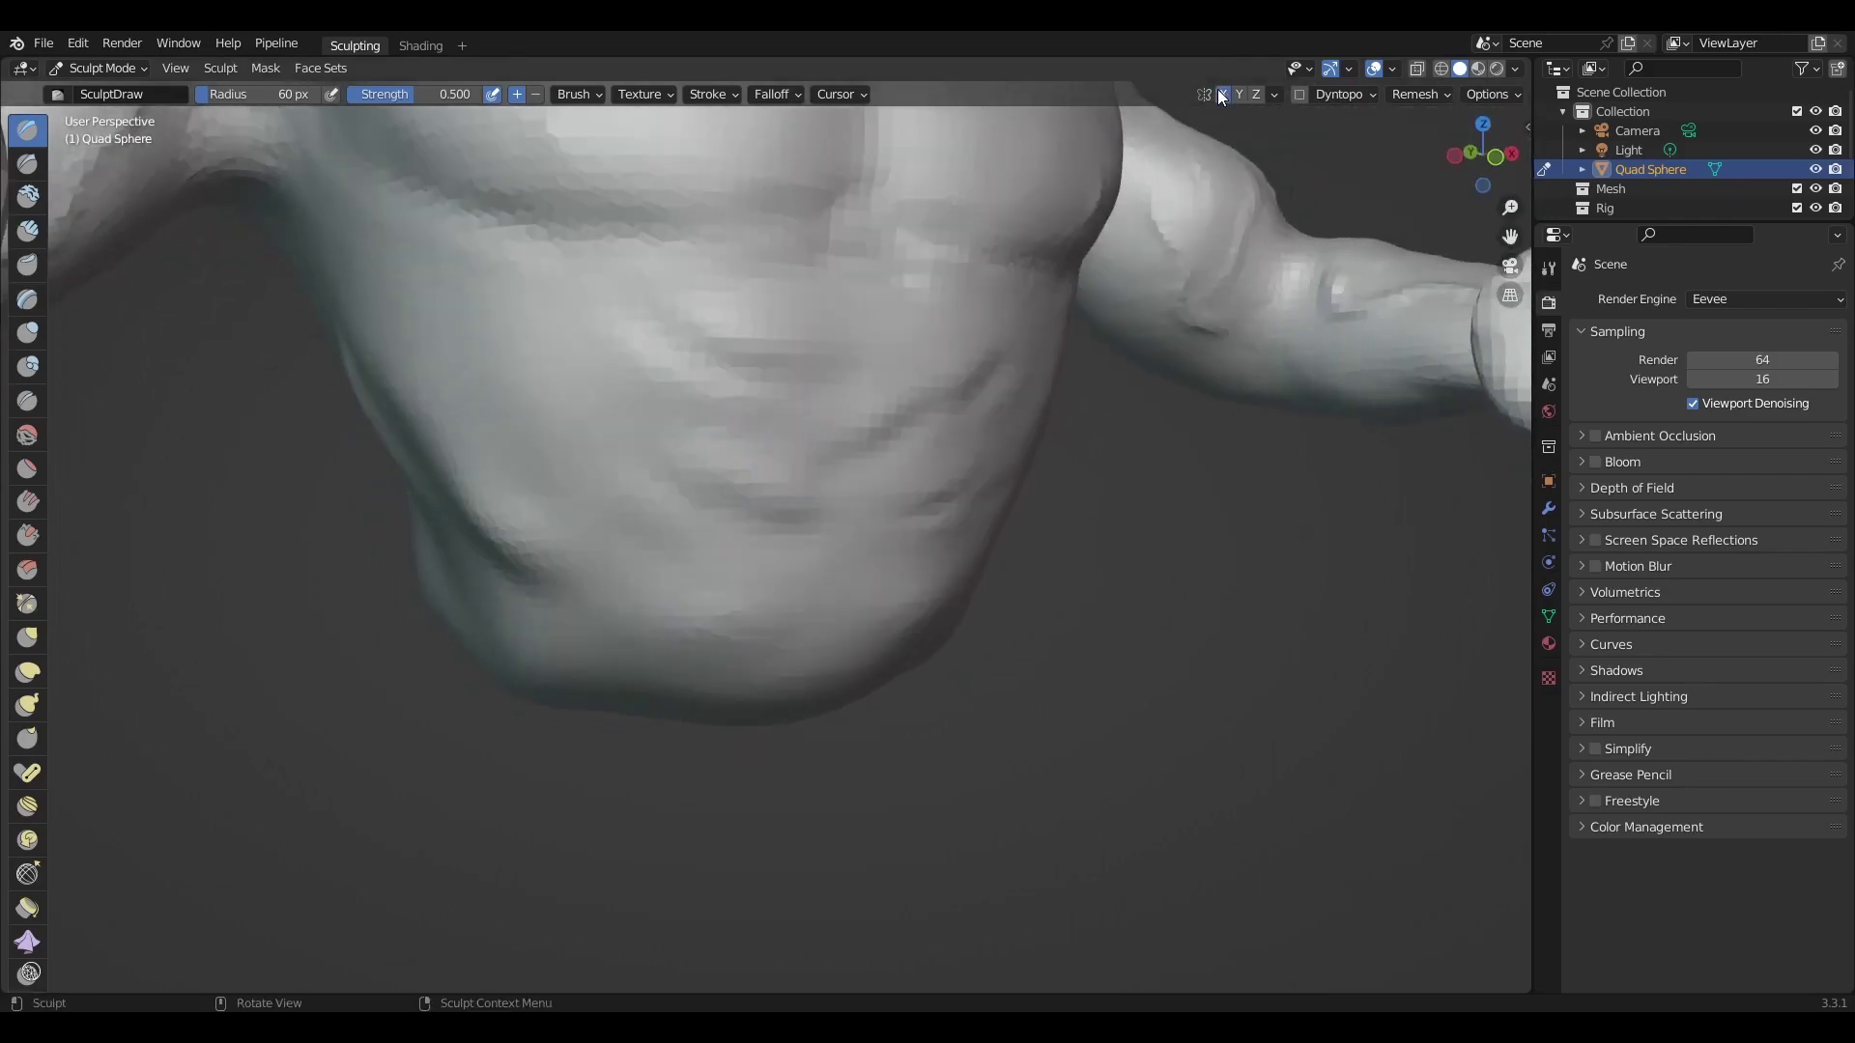
mouse_move(908, 362)
middle_down()
mouse_move(683, 476)
mouse_move(1164, 211)
middle_up()
key(f)
click(683, 477)
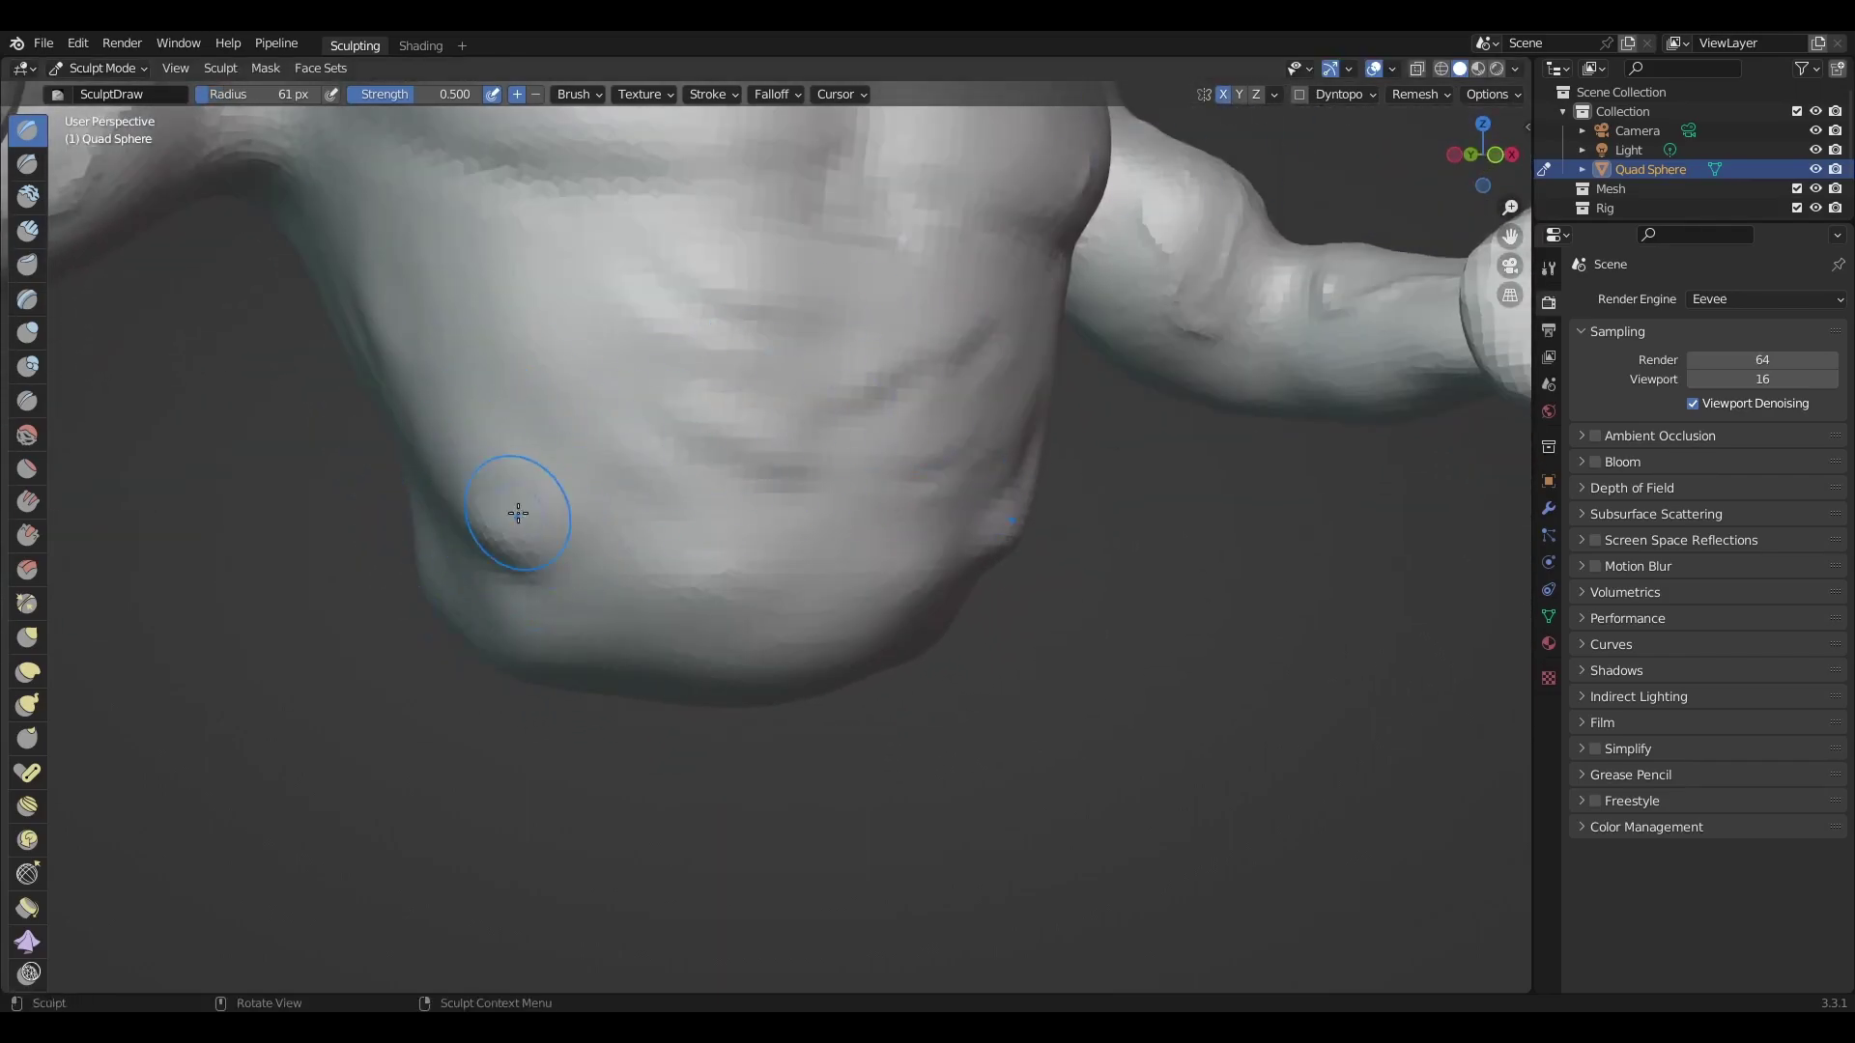
Carve the lower chest and obliques, then check the whole torso.
middle_drag(518, 512, 560, 410)
scroll(784, 404, up, 3)
mouse_move(728, 617)
middle_down()
mouse_move(538, 485)
mouse_move(459, 373)
mouse_move(828, 334)
middle_up()
middle_drag(902, 254, 56, 155)
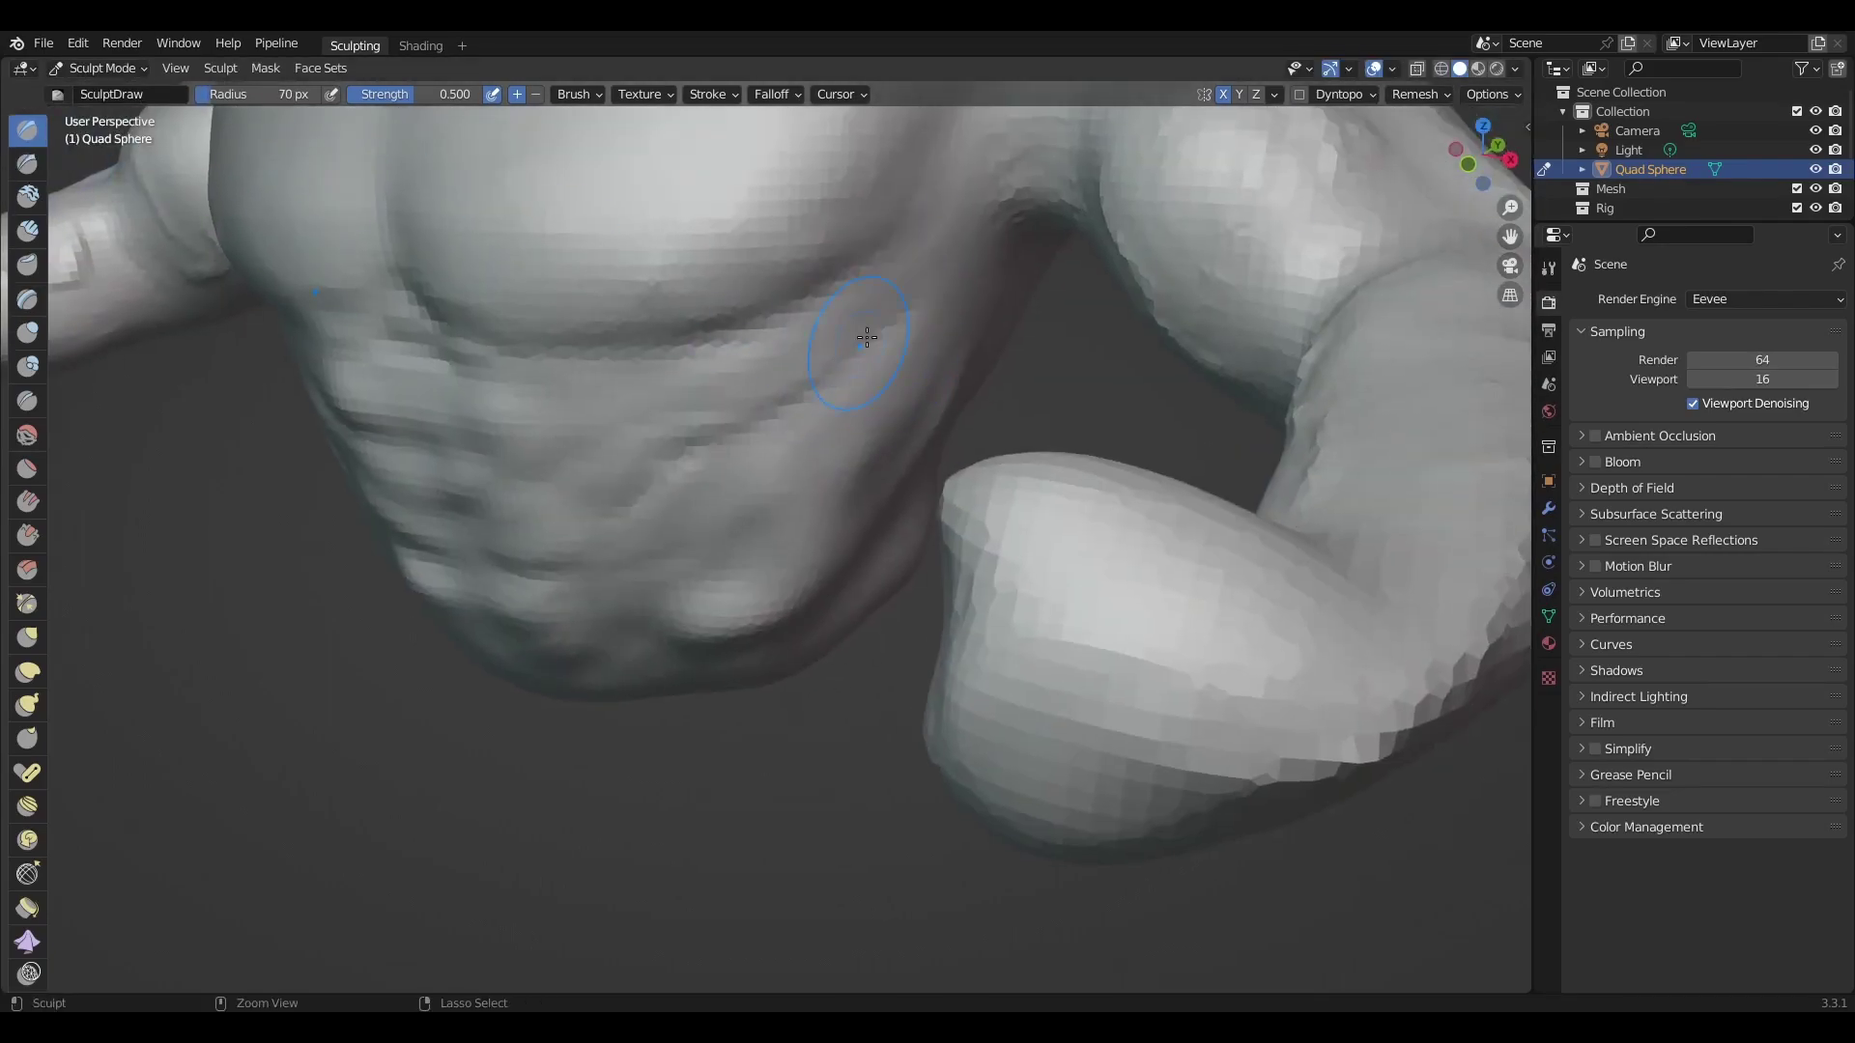
scroll(866, 336, down, 5)
middle_drag(867, 337, 889, 372)
Sharpen the arm muscle lines with a 45 px Draw Sharp brush.
key(r)
key(Escape)
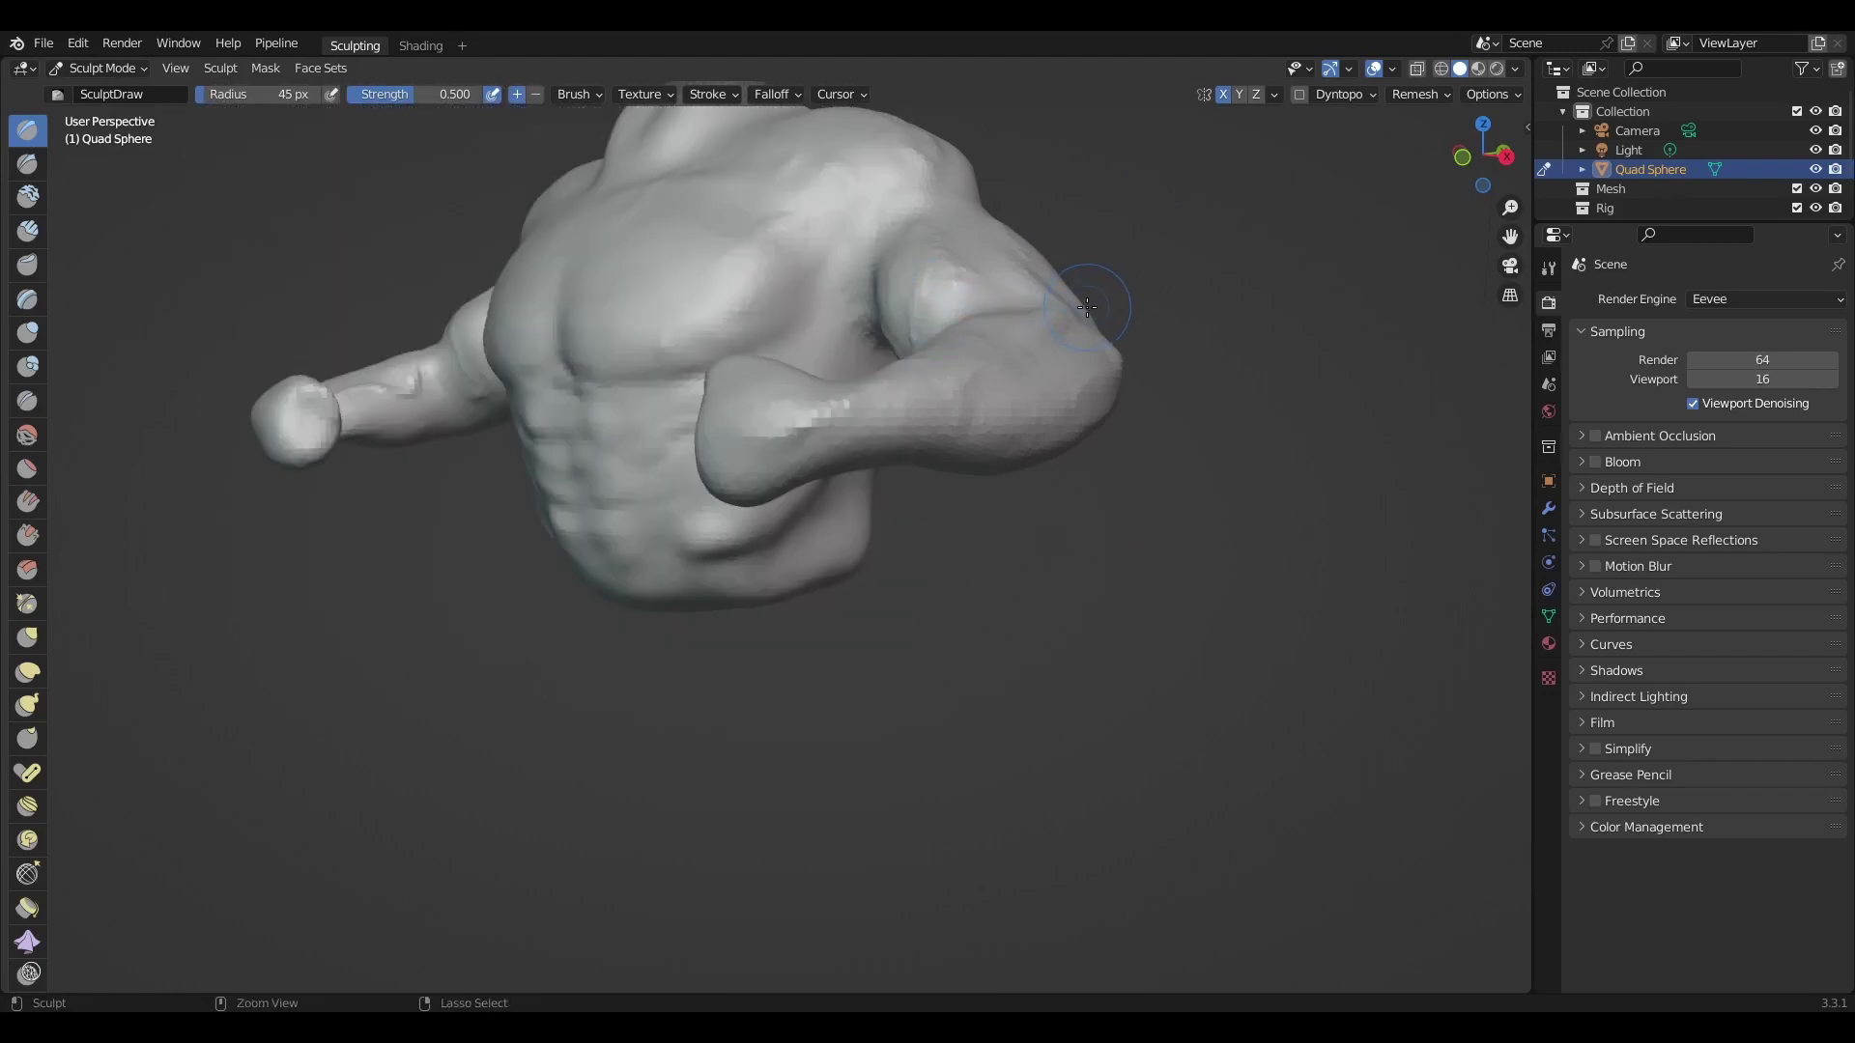
mouse_move(1087, 307)
middle_down()
mouse_move(742, 605)
mouse_move(717, 684)
mouse_move(800, 750)
mouse_move(712, 587)
mouse_move(580, 551)
mouse_move(812, 776)
middle_up()
key(f)
click(814, 567)
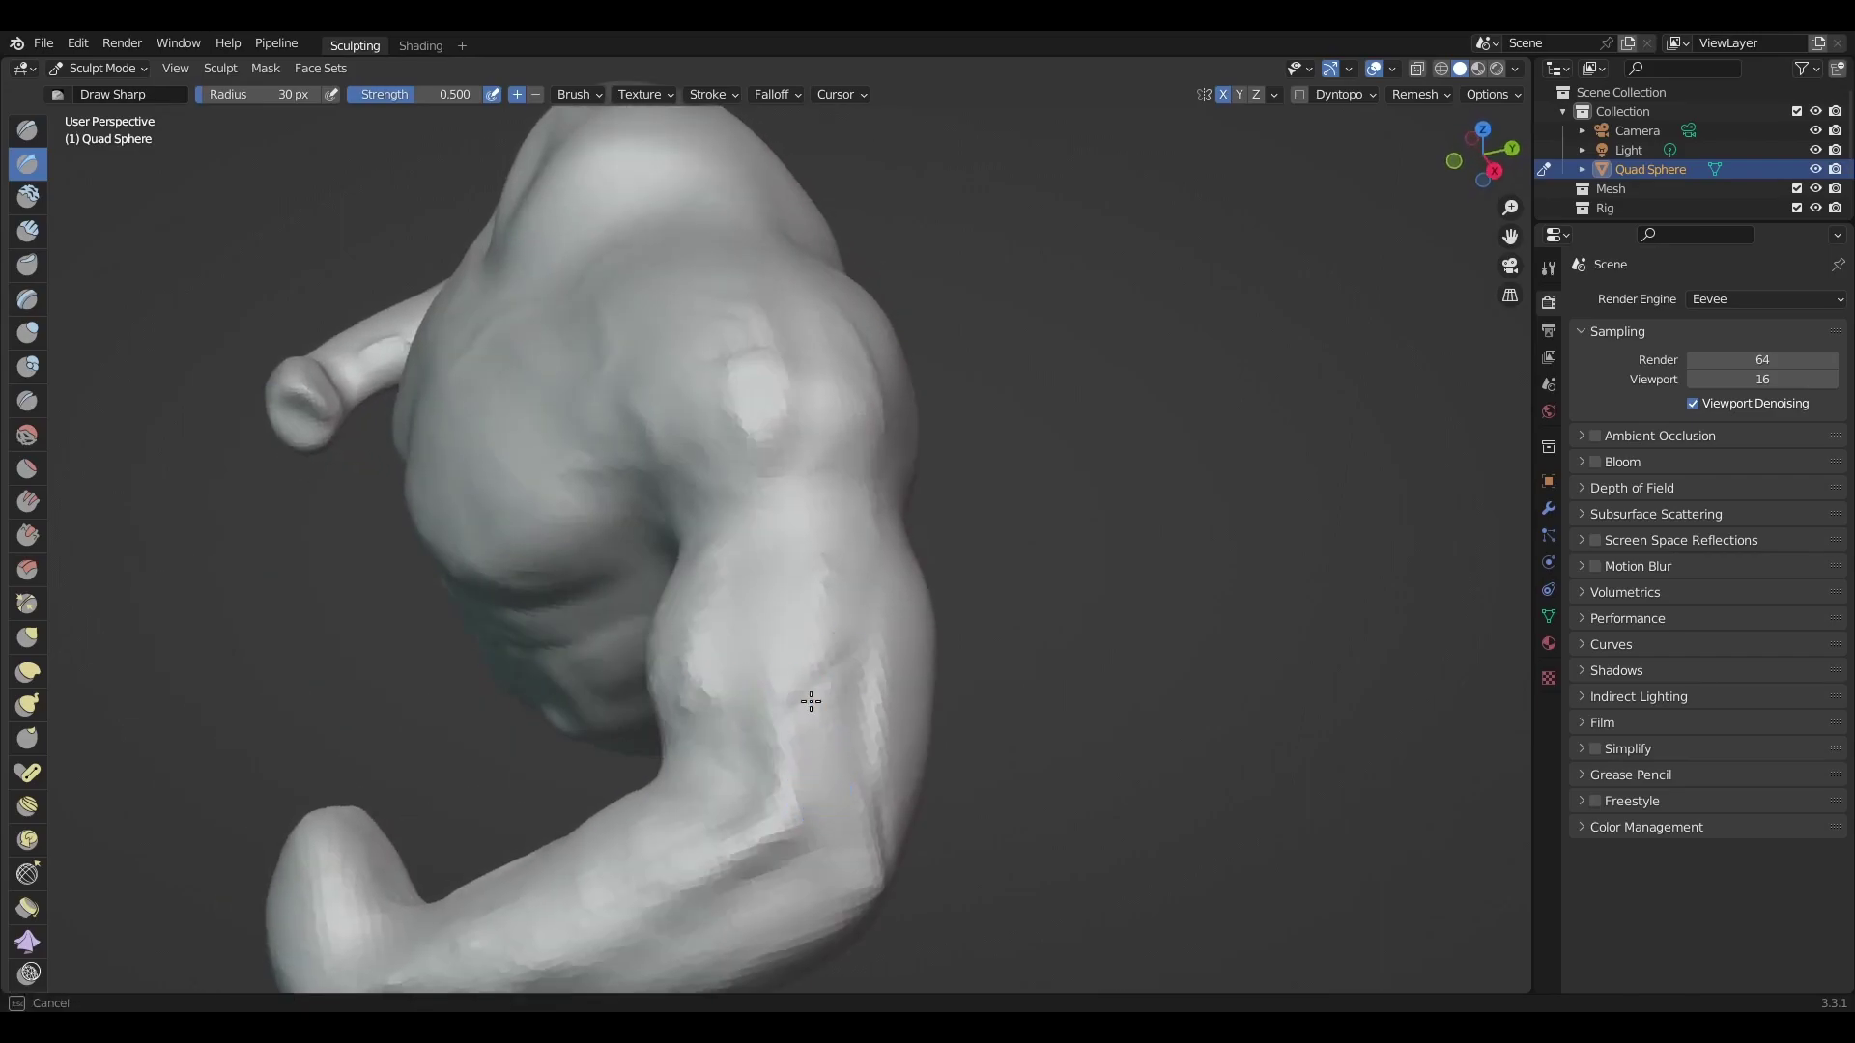
scroll(810, 667, down, 5)
mouse_move(811, 667)
middle_down()
mouse_move(698, 553)
mouse_move(811, 704)
middle_up()
scroll(697, 553, up, 5)
Save Chunky.blend and refine the back with a 33 px SculptDraw brush.
key(x)
scroll(811, 704, down, 3)
key(ctrl+s)
scroll(812, 704, up, 4)
key(f)
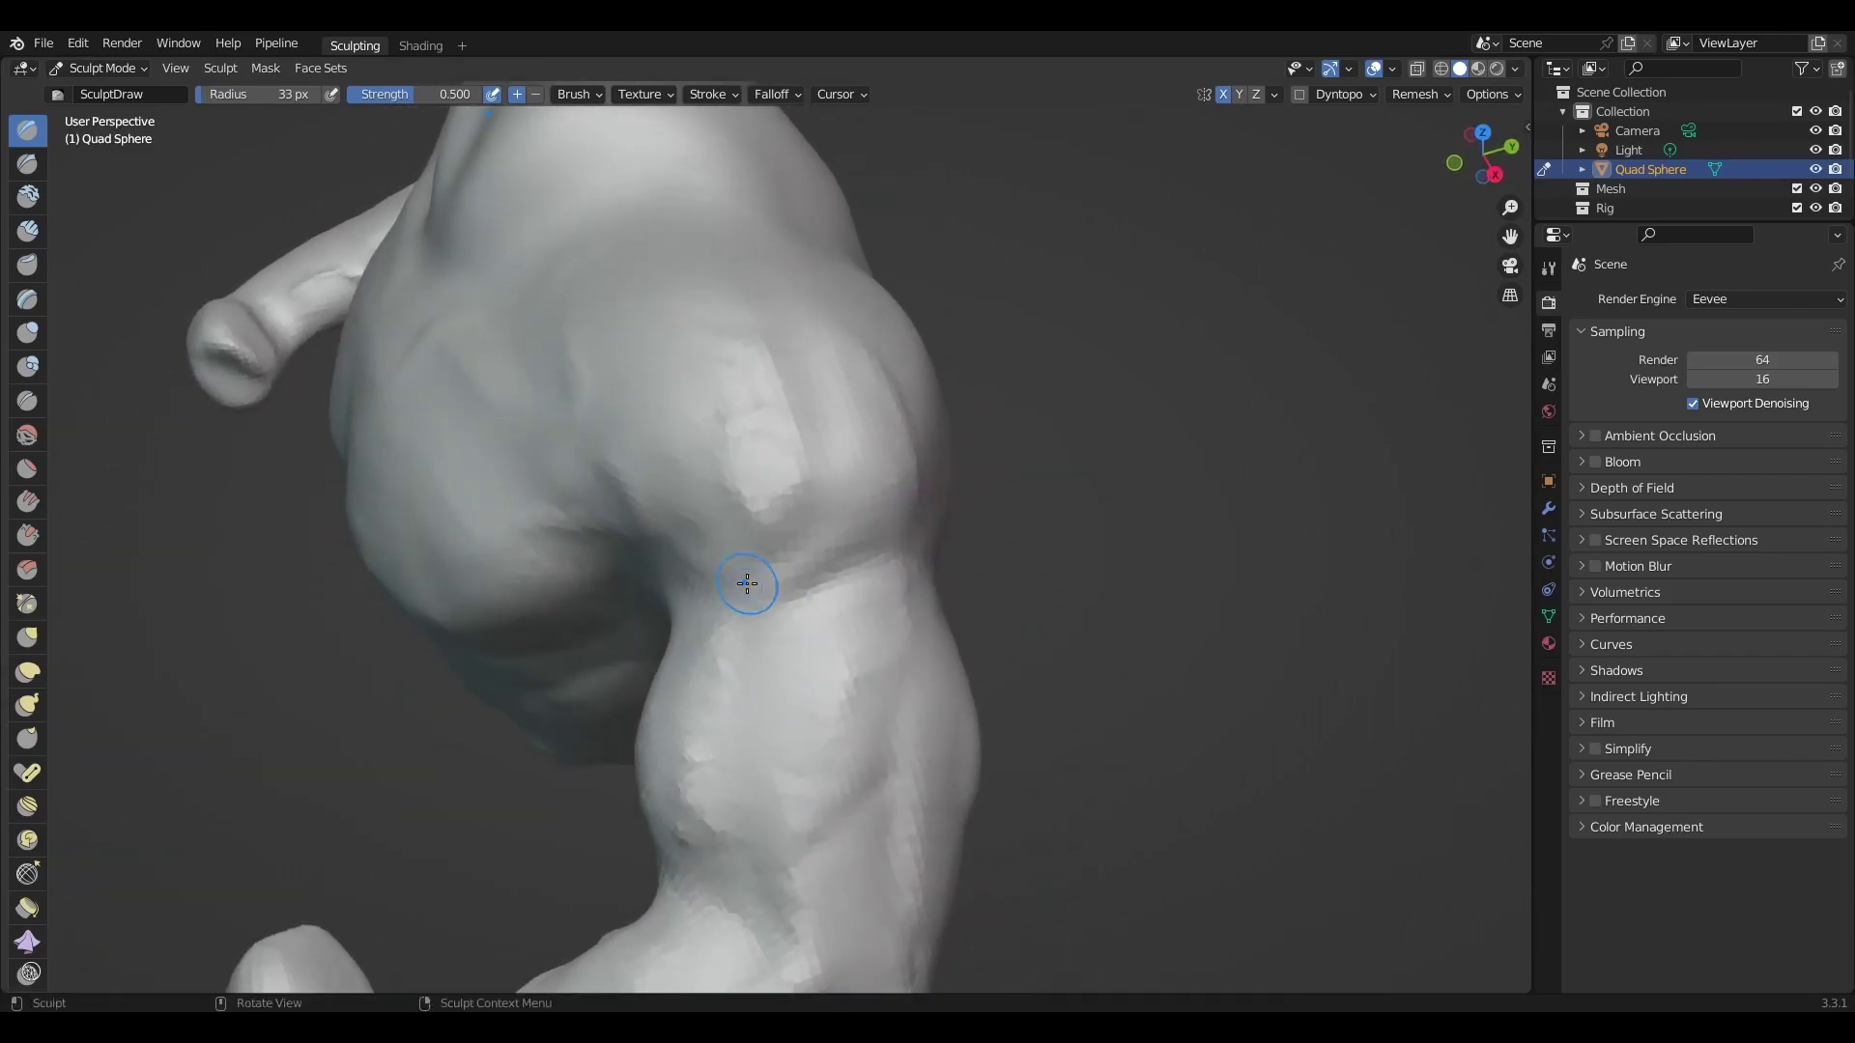
mouse_move(747, 583)
middle_down()
mouse_move(811, 634)
mouse_move(702, 477)
middle_up()
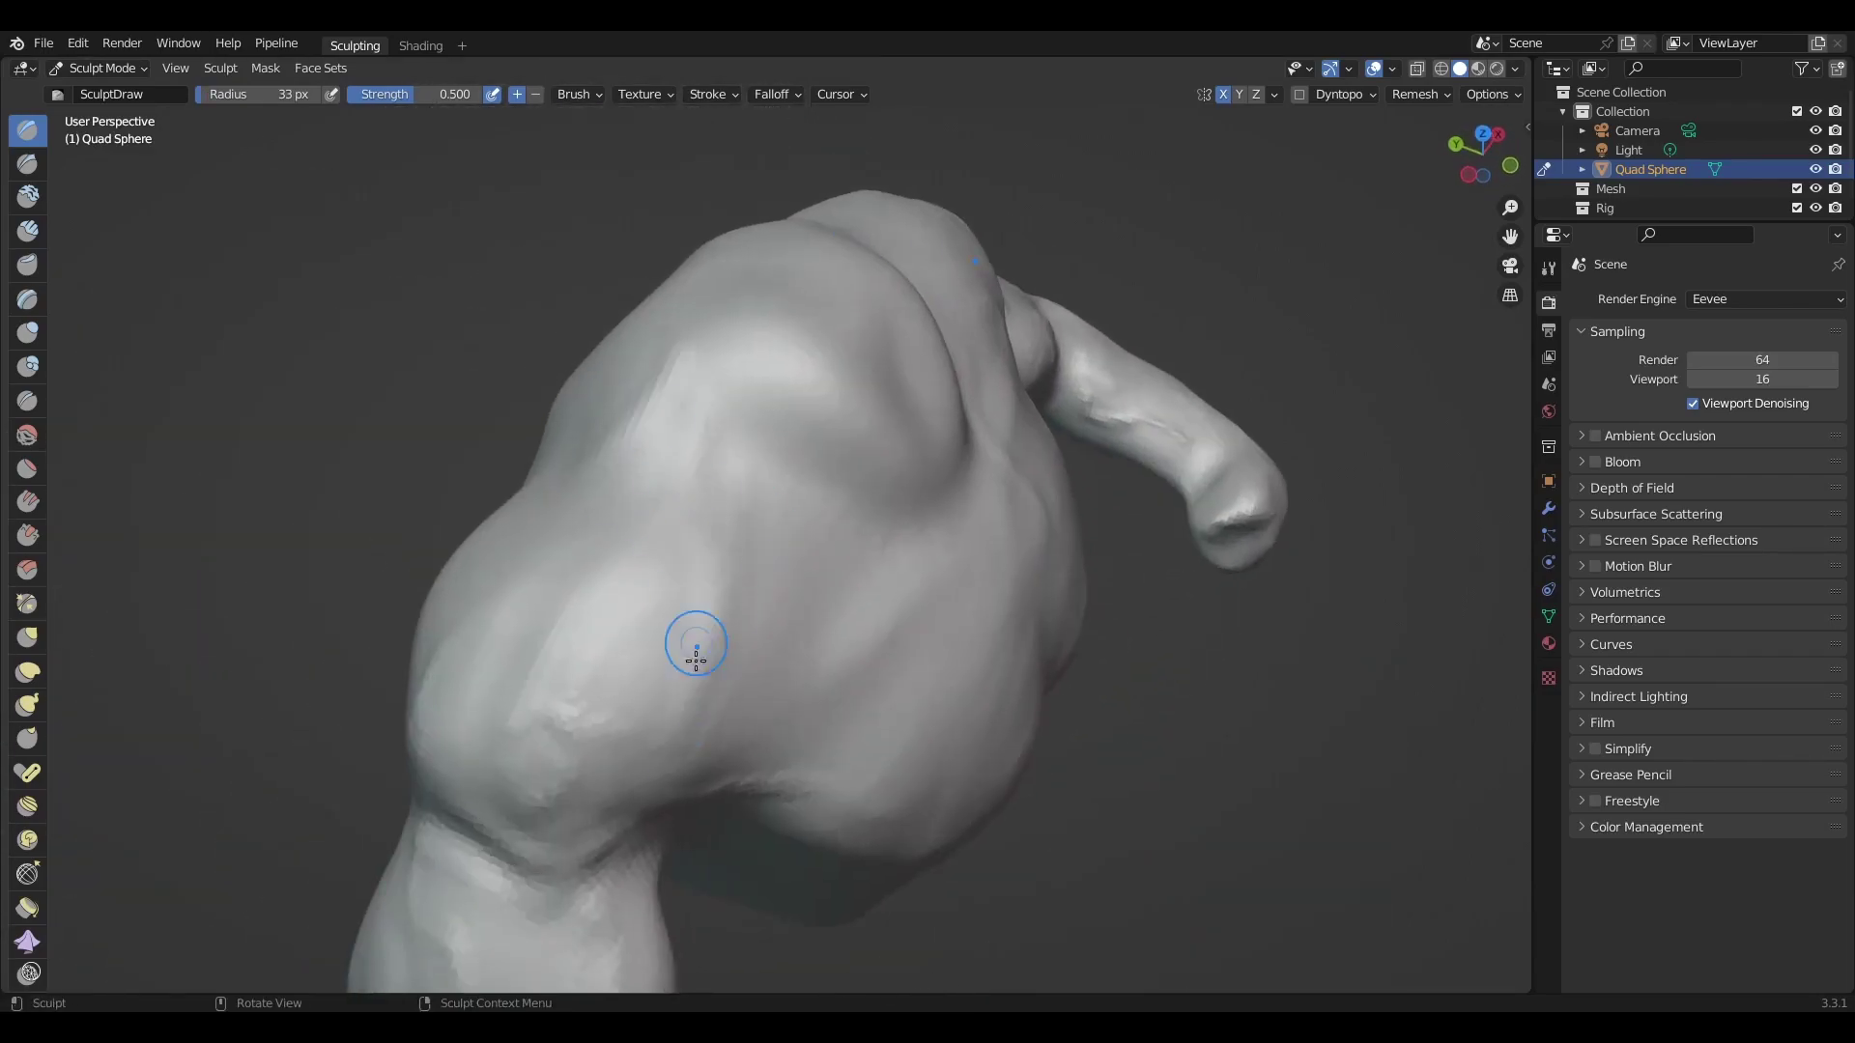
middle_drag(696, 659, 948, 555)
mouse_move(878, 407)
middle_down()
mouse_move(983, 357)
mouse_move(963, 481)
mouse_move(981, 654)
mouse_move(840, 619)
middle_up()
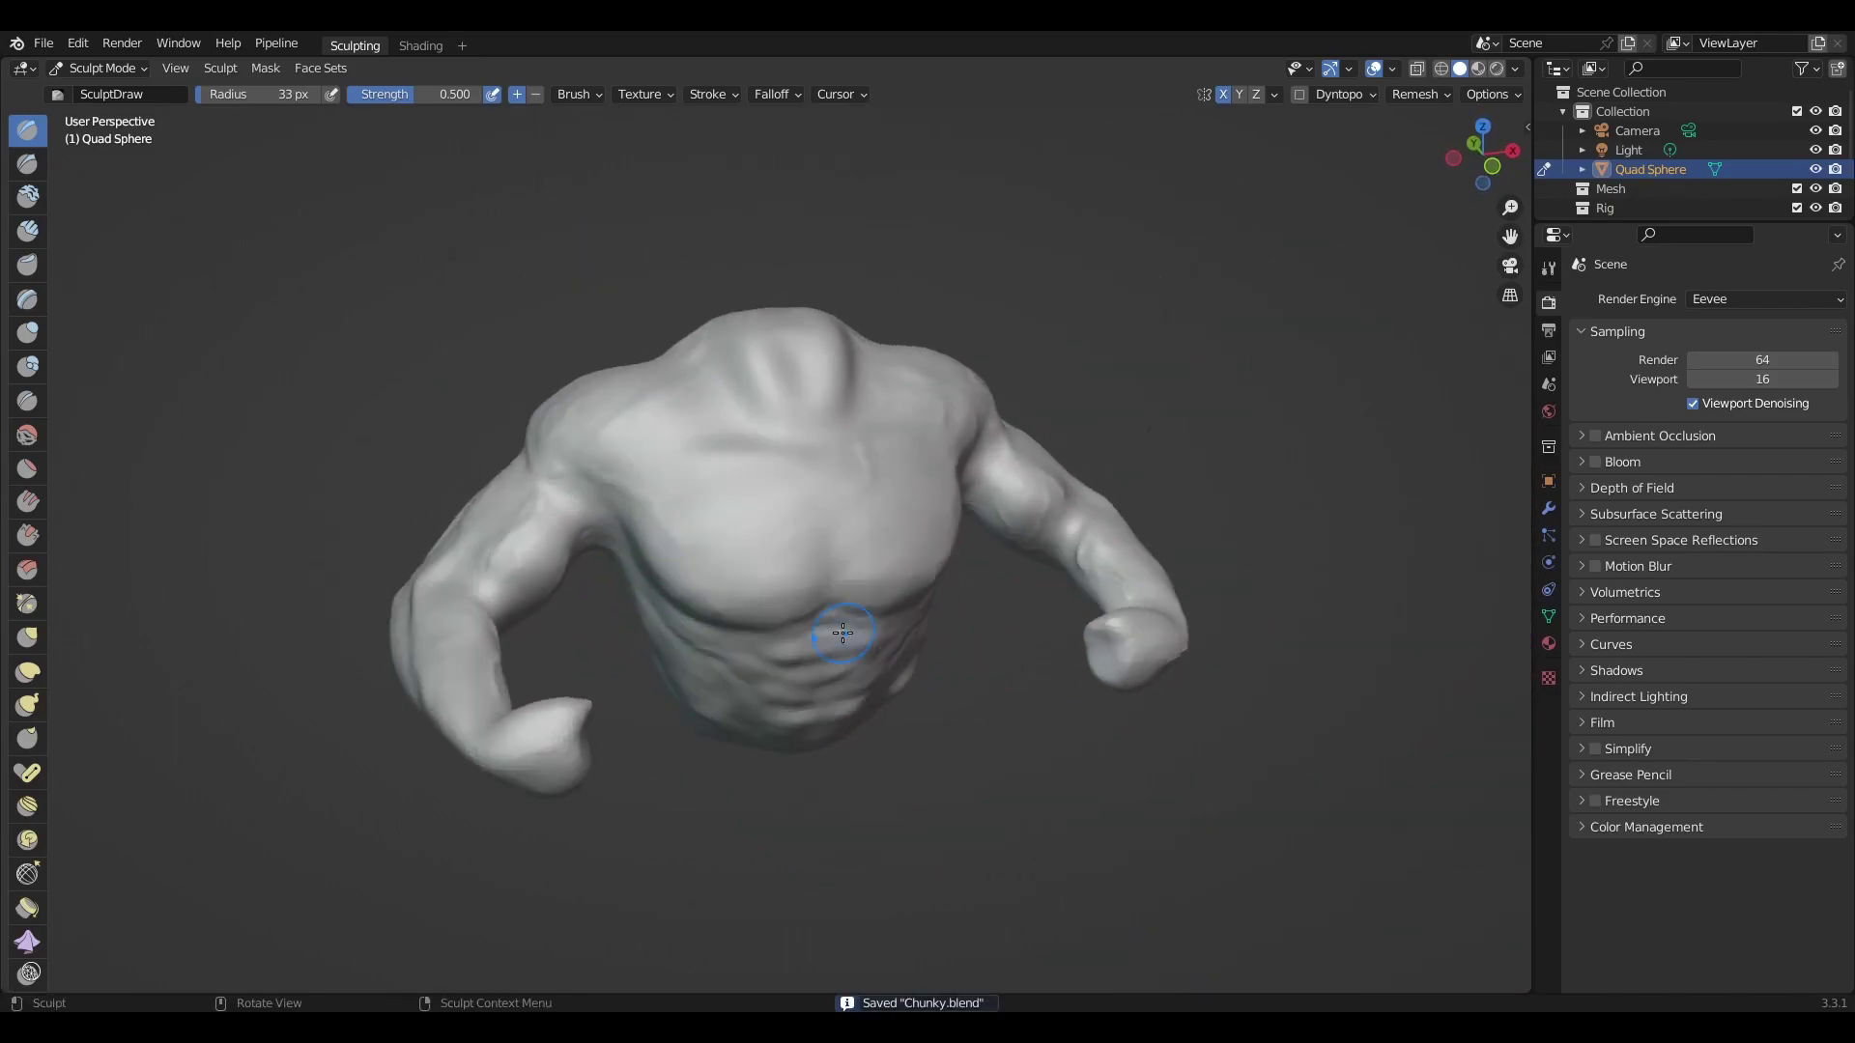
scroll(926, 424, up, 5)
middle_drag(927, 424, 757, 350)
Build up the pec mass with Clay Strips at a 54 px radius.
key(c)
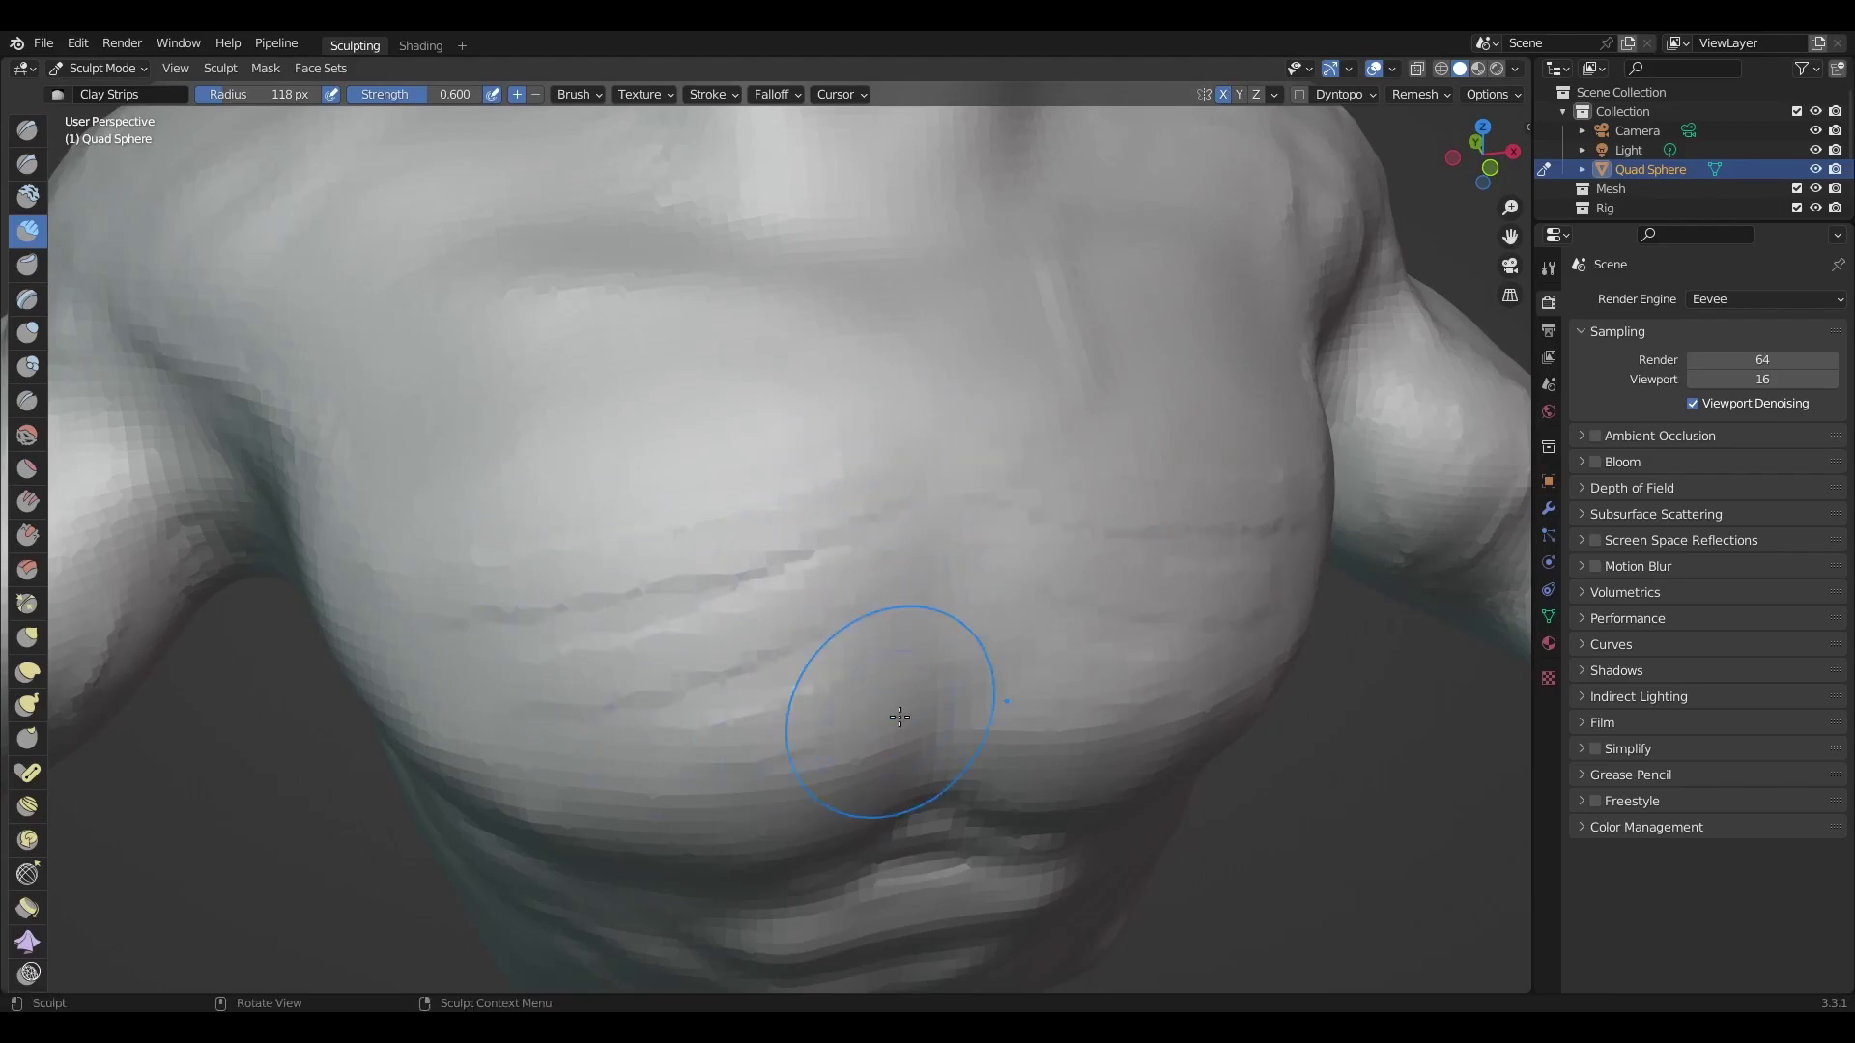
scroll(900, 716, down, 4)
mouse_move(899, 716)
middle_down()
mouse_move(641, 642)
mouse_move(571, 538)
middle_up()
scroll(704, 443, up, 3)
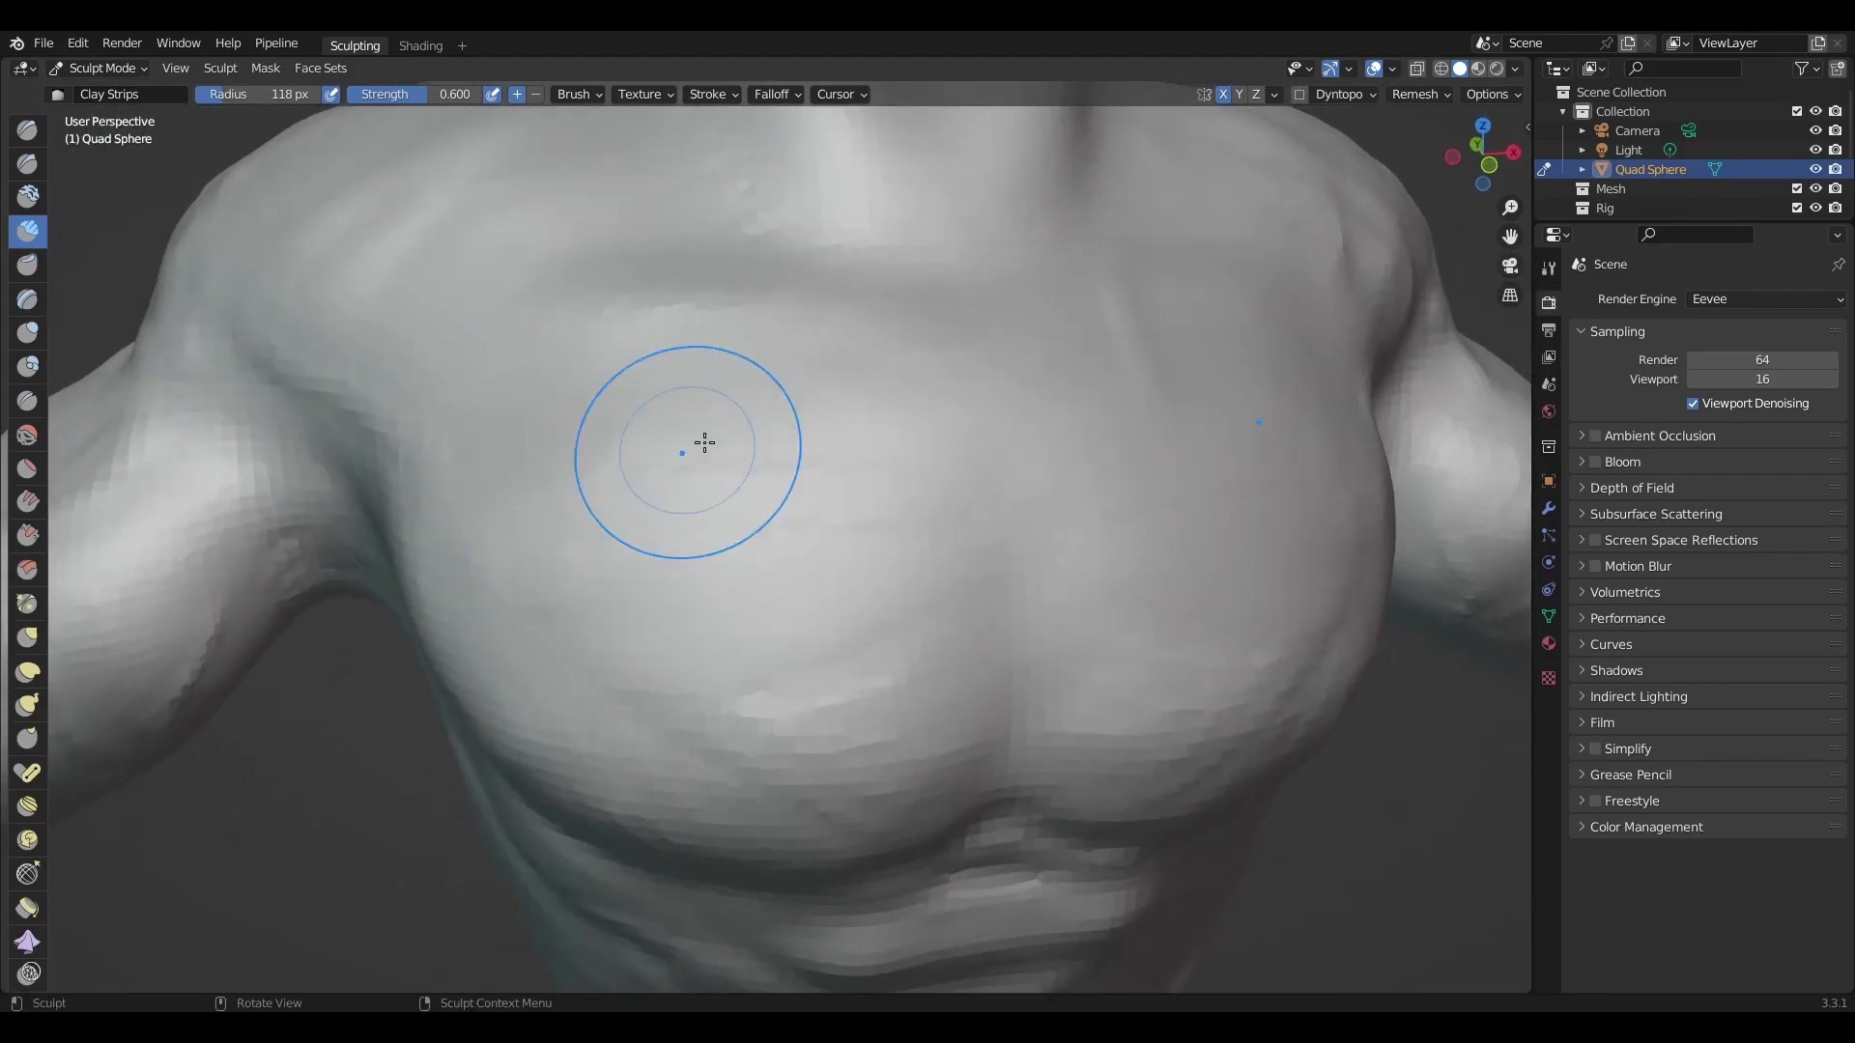
middle_drag(705, 444, 702, 610)
key(f)
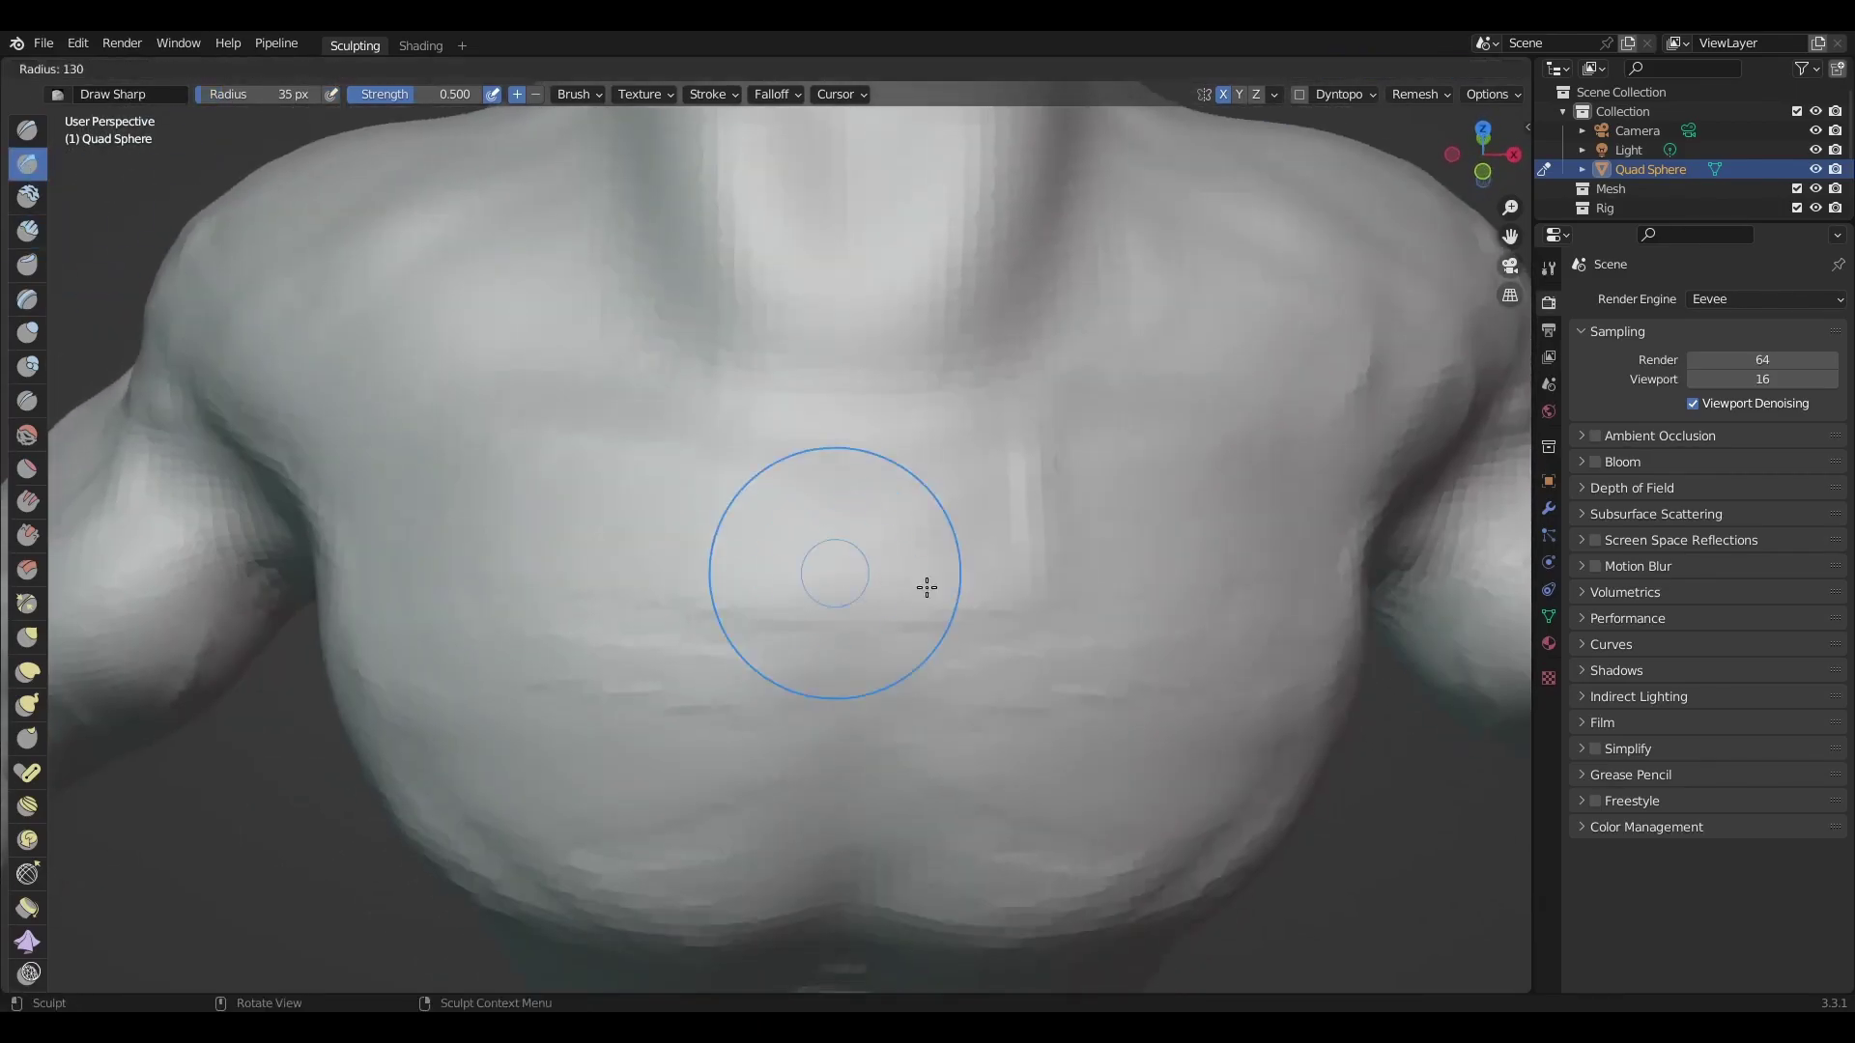
click(927, 583)
ctrl+middle_drag(842, 533, 931, 487)
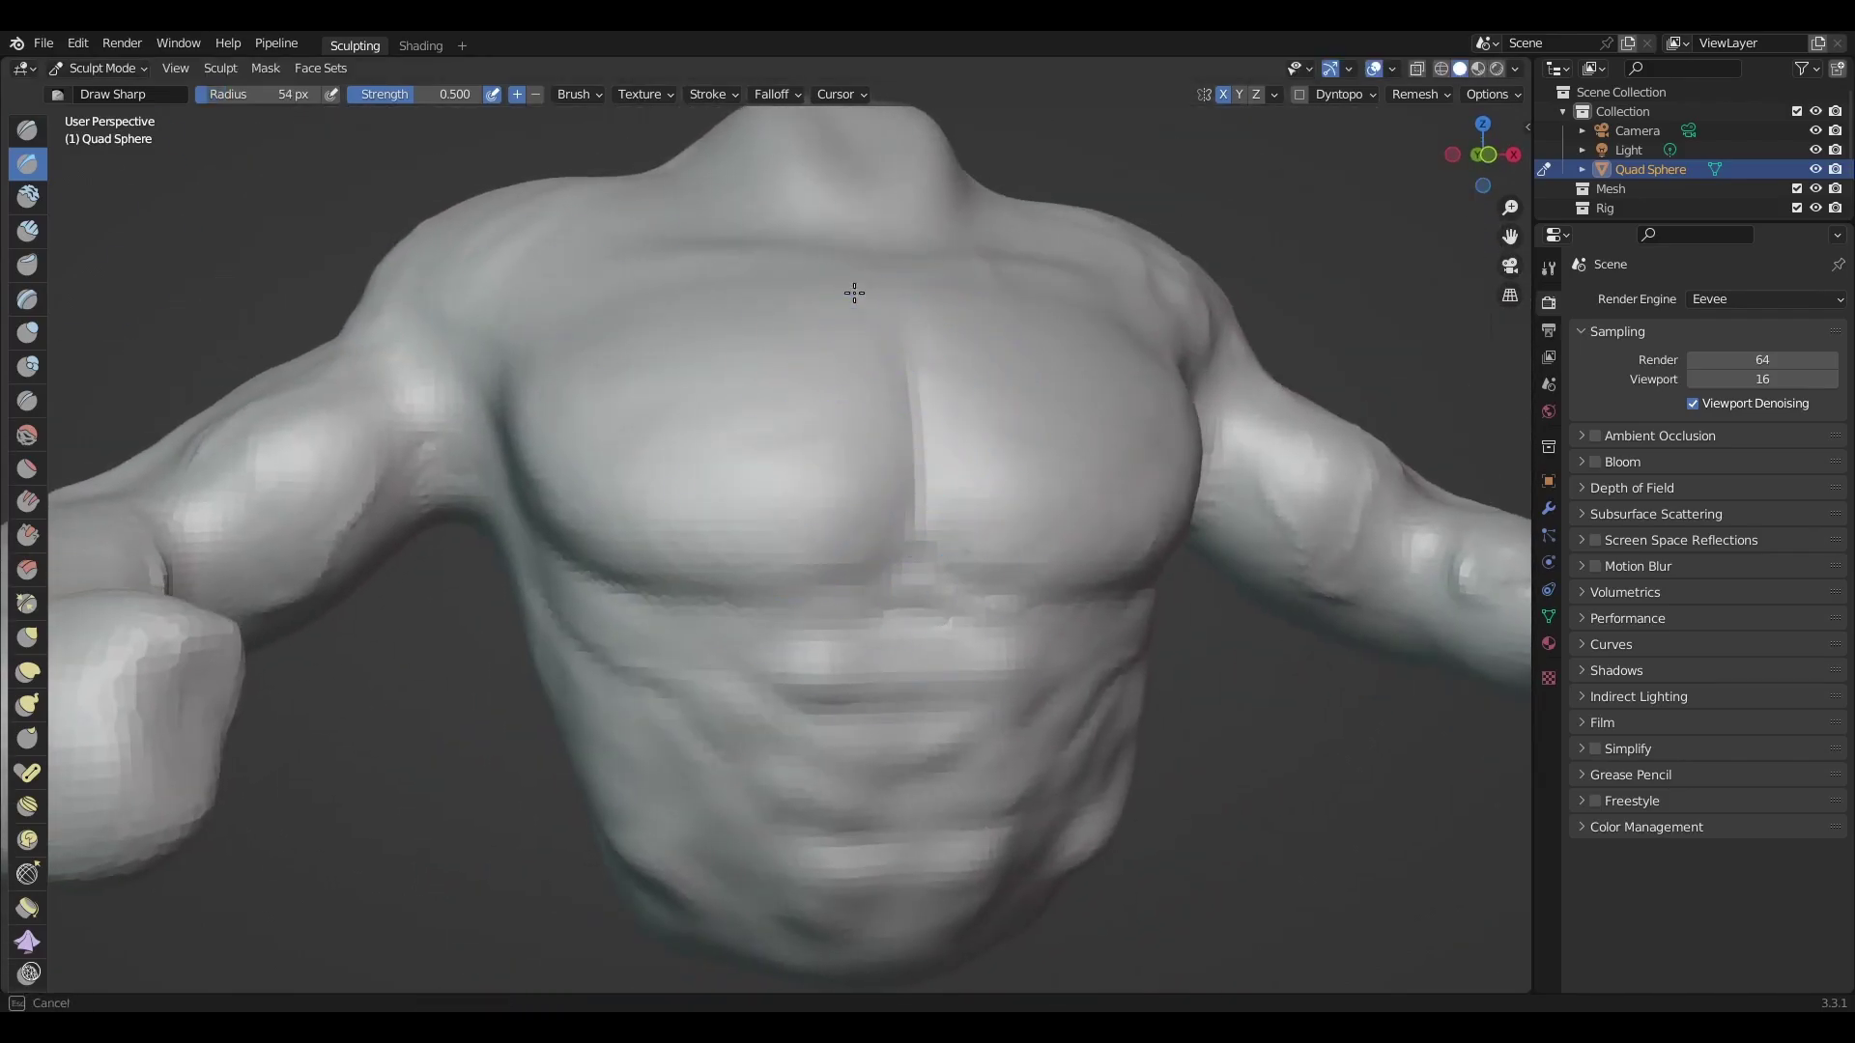
mouse_move(854, 292)
middle_down()
mouse_move(770, 464)
mouse_move(832, 526)
mouse_move(919, 348)
mouse_move(936, 407)
middle_up()
Groove the sternum, choose the Scrape/Peaks brush, and save Chunky.blend.
key(x)
click(27, 536)
mouse_move(800, 526)
middle_down()
mouse_move(907, 522)
mouse_move(656, 473)
mouse_move(831, 567)
mouse_move(708, 571)
mouse_move(820, 686)
mouse_move(779, 684)
mouse_move(919, 629)
mouse_move(890, 642)
middle_up()
key(ctrl+s)
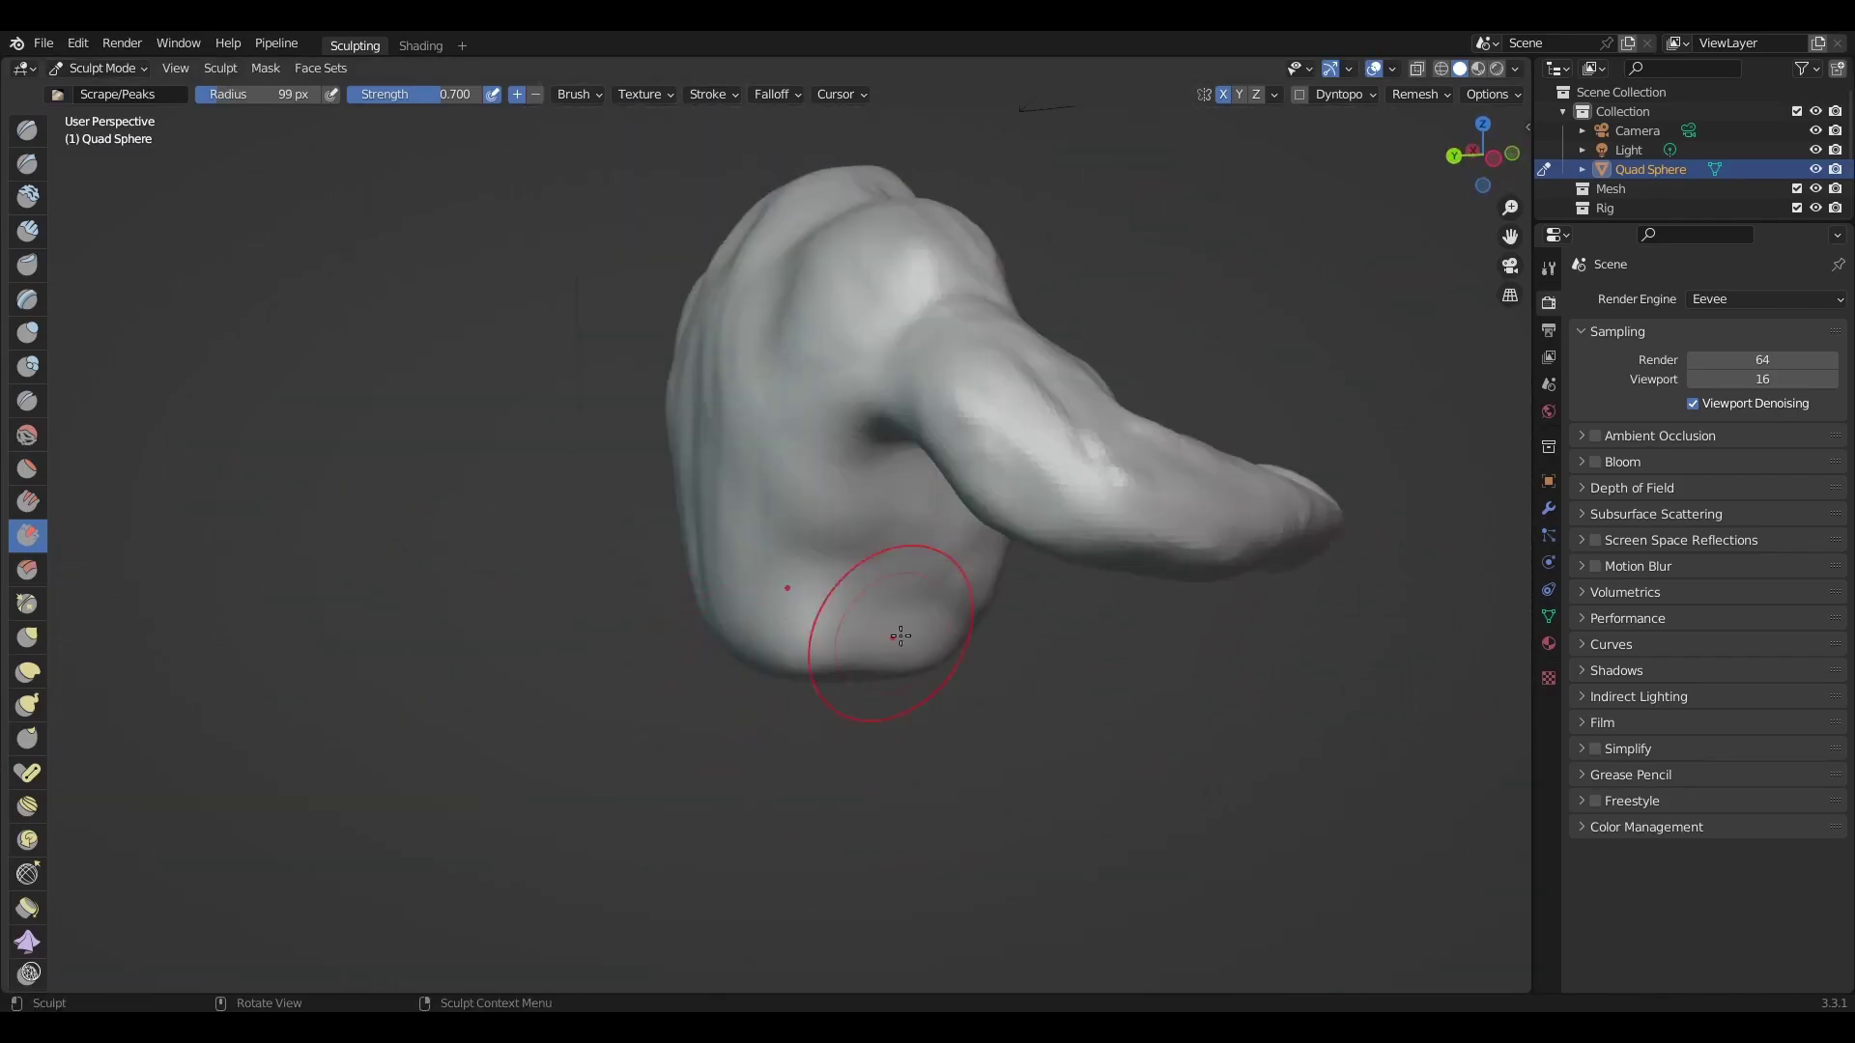
In front view, adjust the neck with Grab and save Chunky.blend.
key(ctrl+s)
key(KP_1)
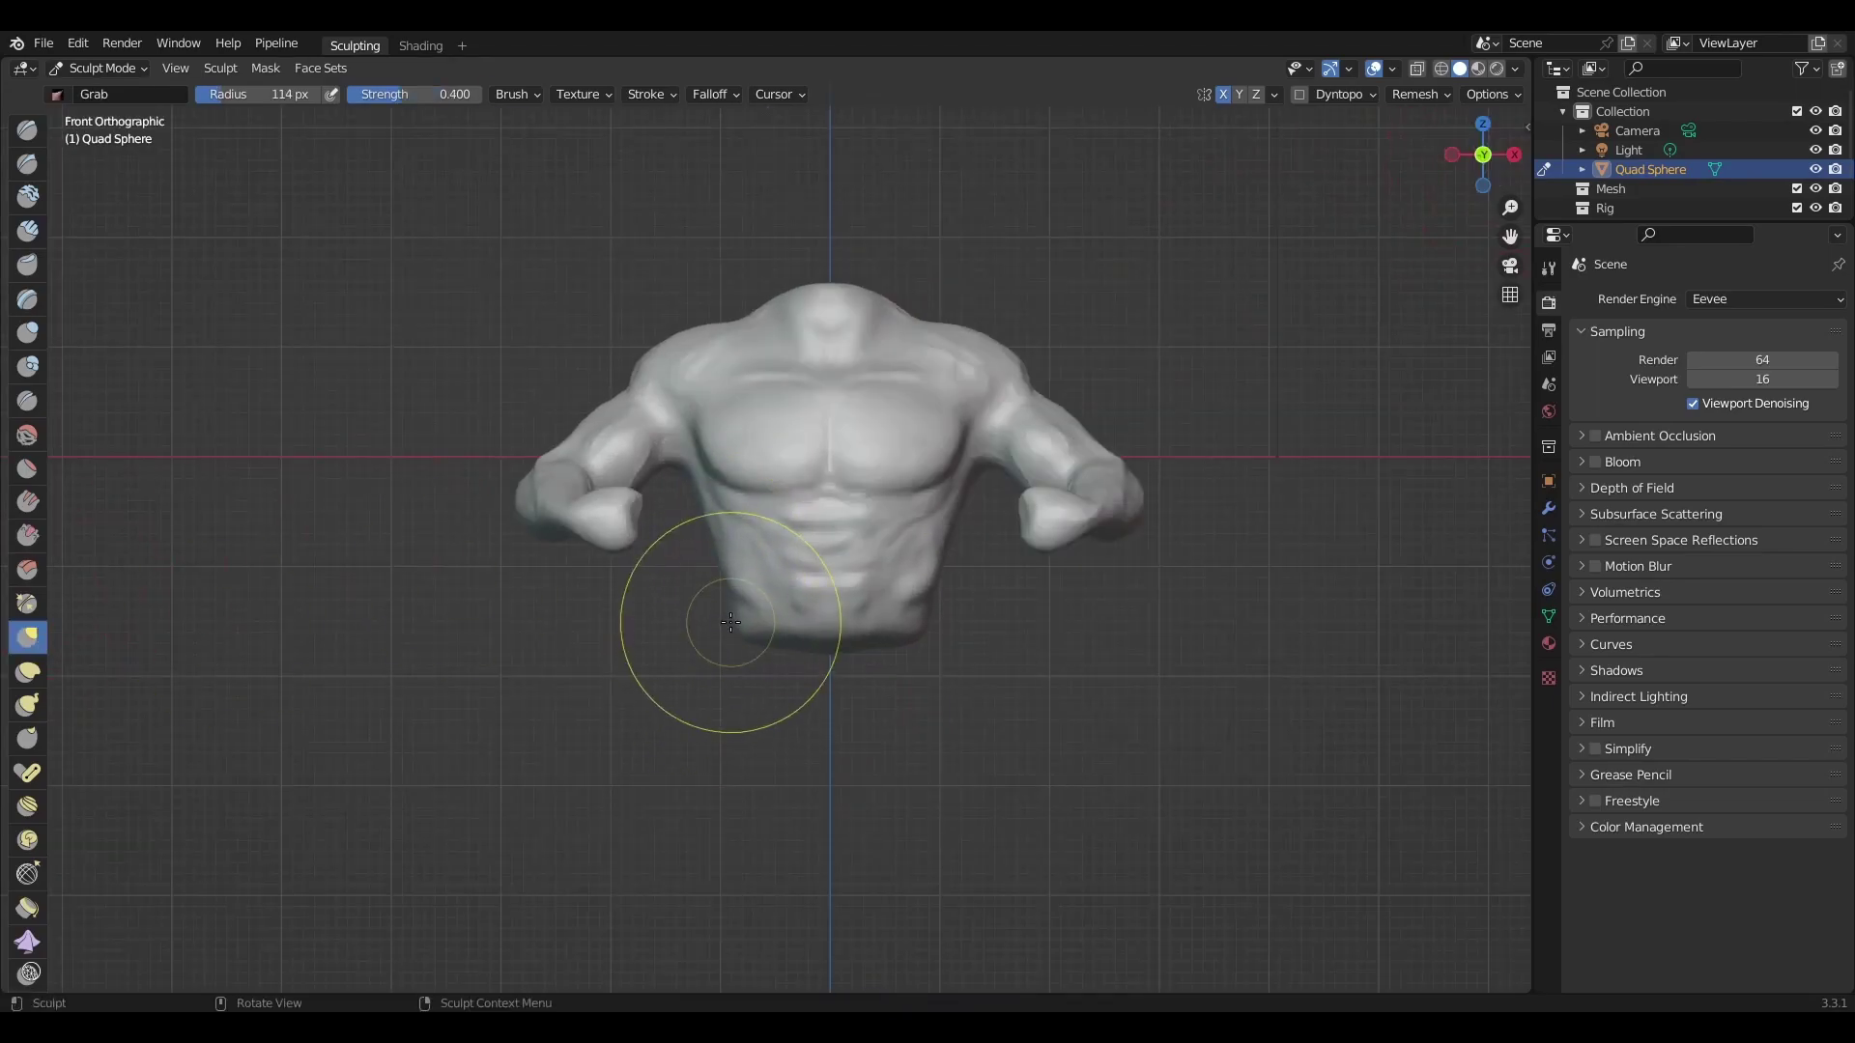
scroll(730, 621, up, 4)
mouse_move(731, 621)
middle_down()
mouse_move(729, 584)
mouse_move(984, 499)
mouse_move(786, 634)
mouse_move(916, 543)
mouse_move(883, 530)
mouse_move(917, 602)
mouse_move(903, 551)
mouse_move(647, 409)
mouse_move(798, 505)
mouse_move(815, 582)
middle_up()
key(x)
key(ctrl+s)
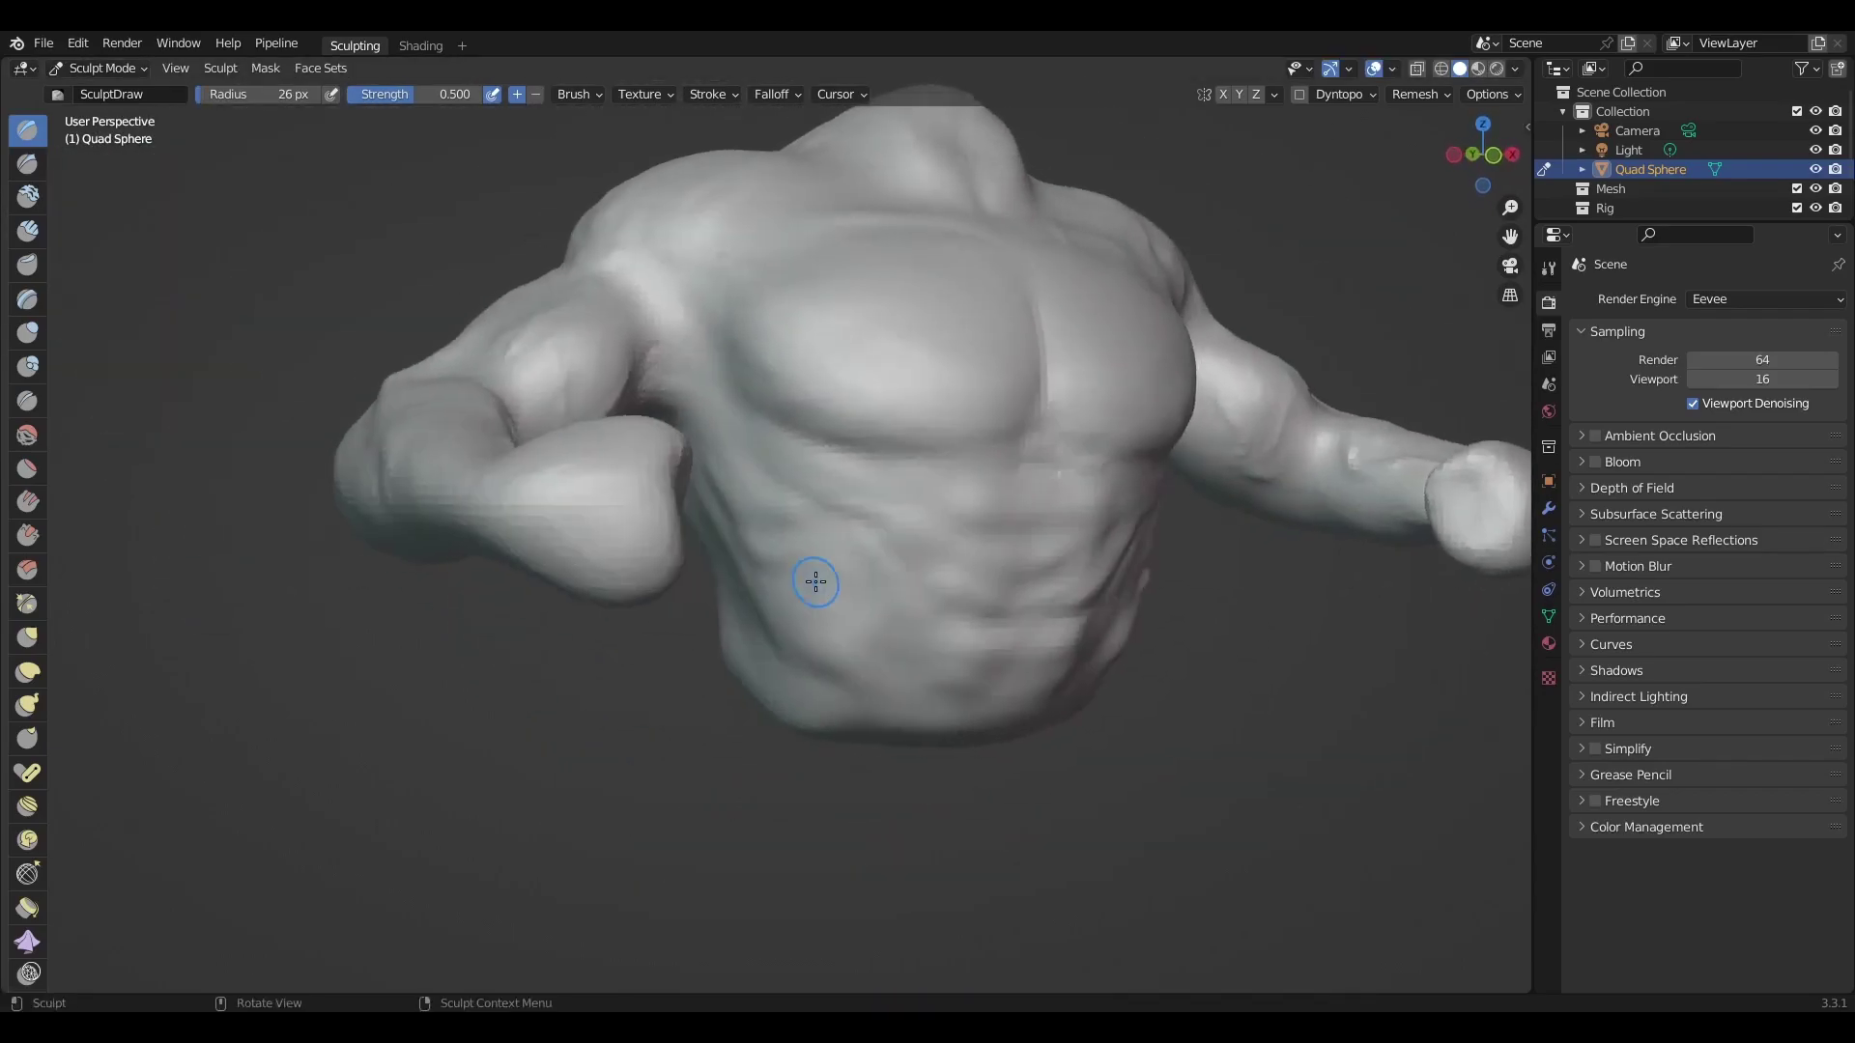
Refine shoulder and forearm muscles with SculptDraw and 26 px Draw Sharp, saving Chunky.blend.
mouse_move(733, 481)
middle_down()
mouse_move(890, 576)
mouse_move(795, 538)
mouse_move(876, 457)
middle_up()
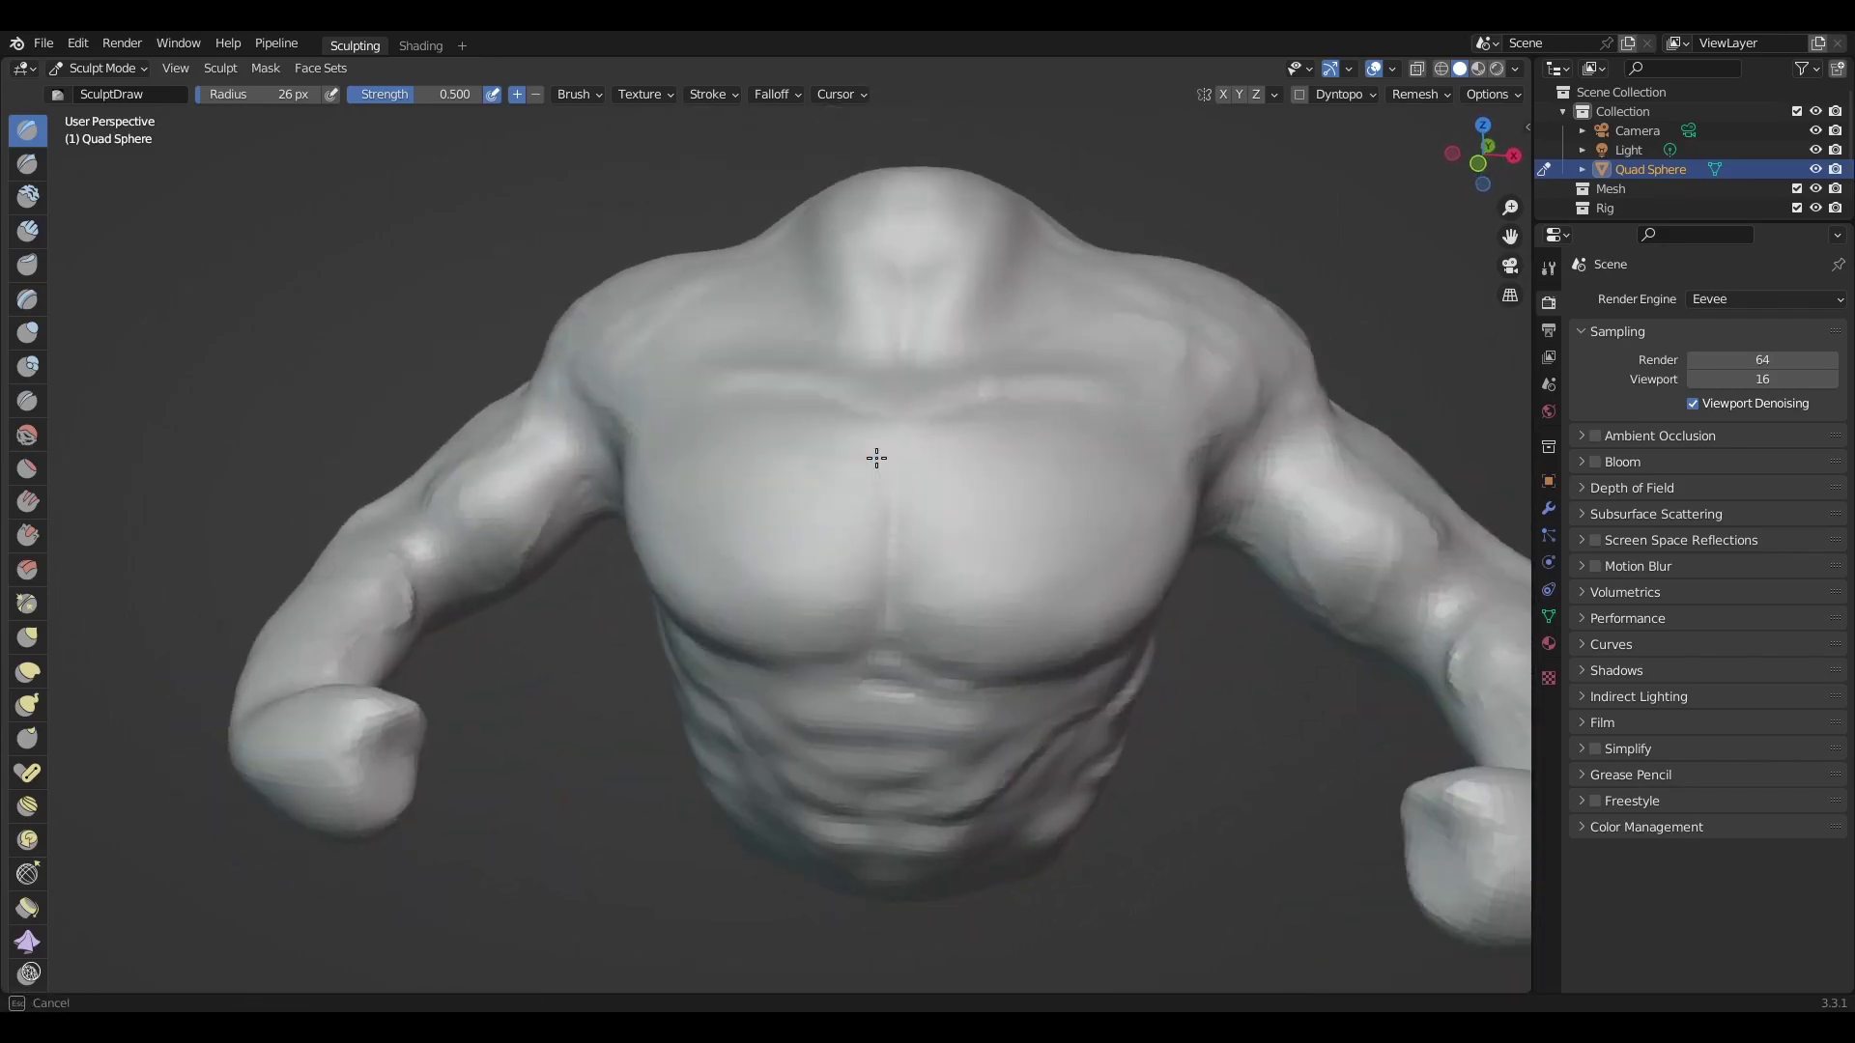
mouse_move(803, 620)
middle_down()
mouse_move(770, 583)
mouse_move(852, 507)
middle_up()
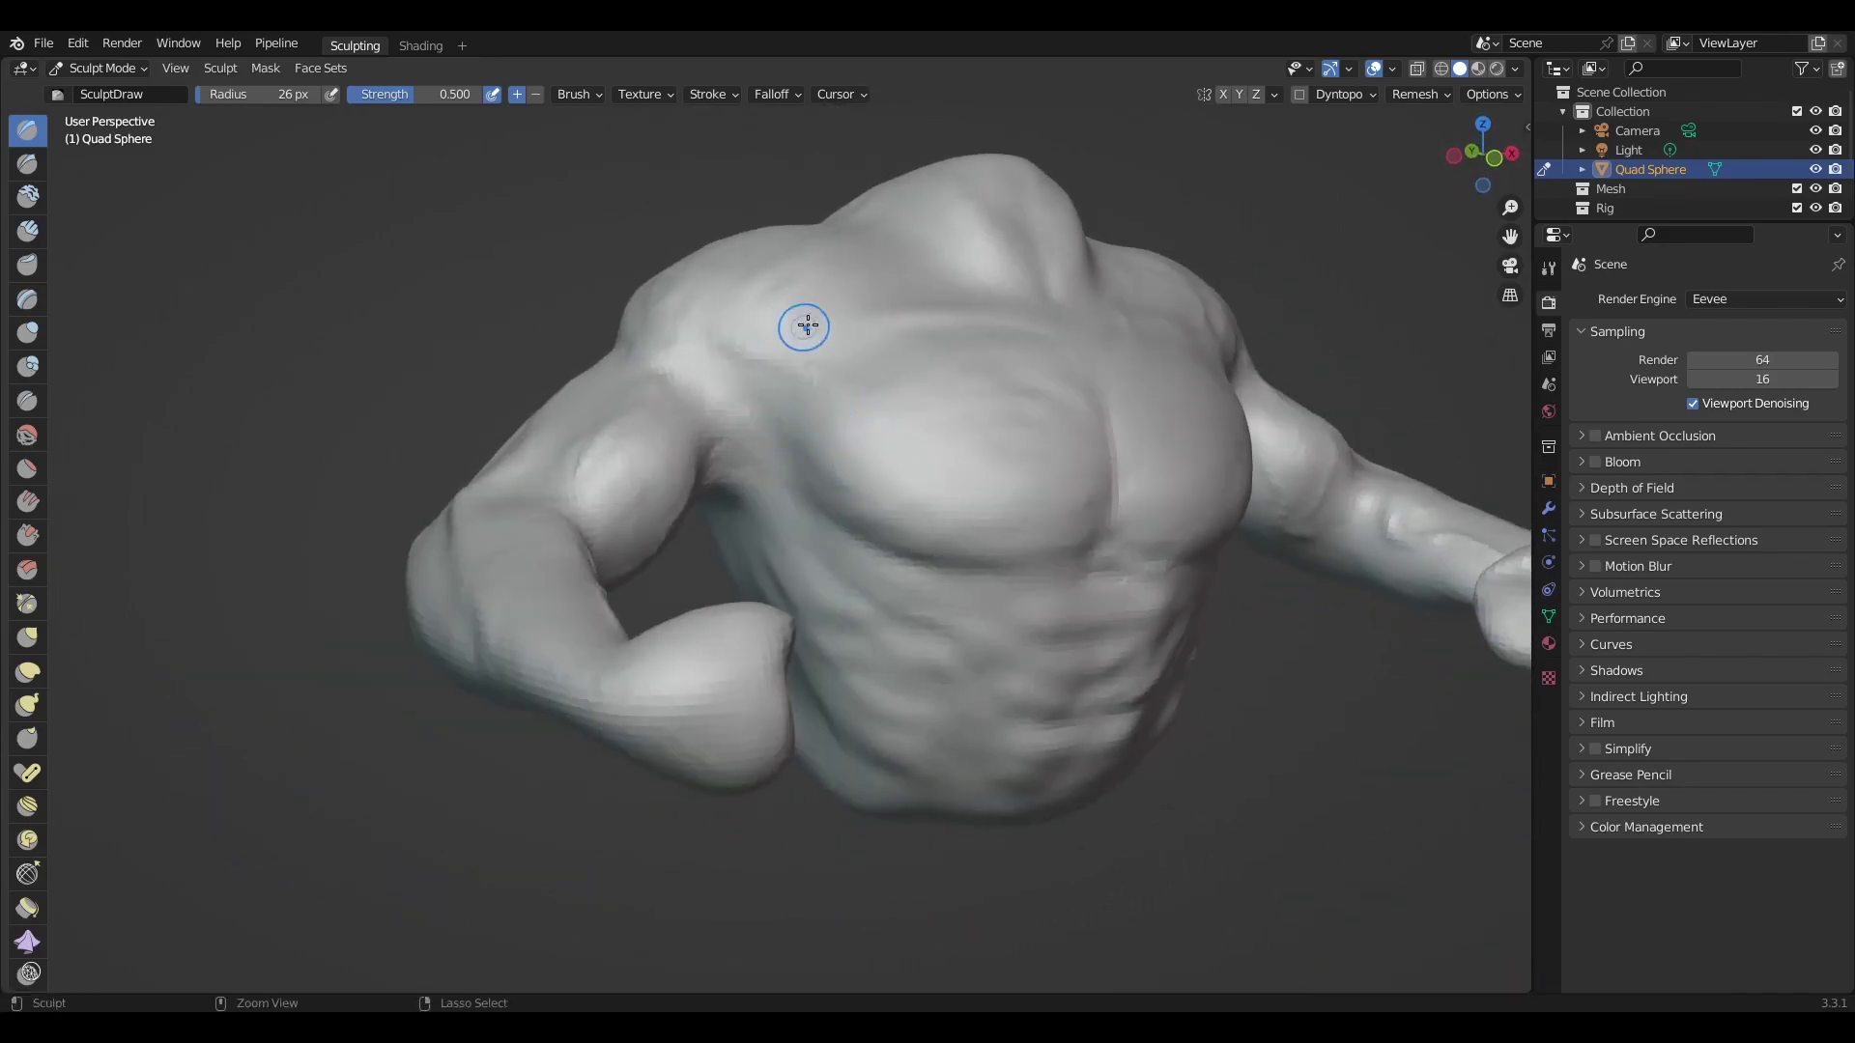
middle_drag(807, 326, 821, 553)
middle_drag(881, 614, 814, 493)
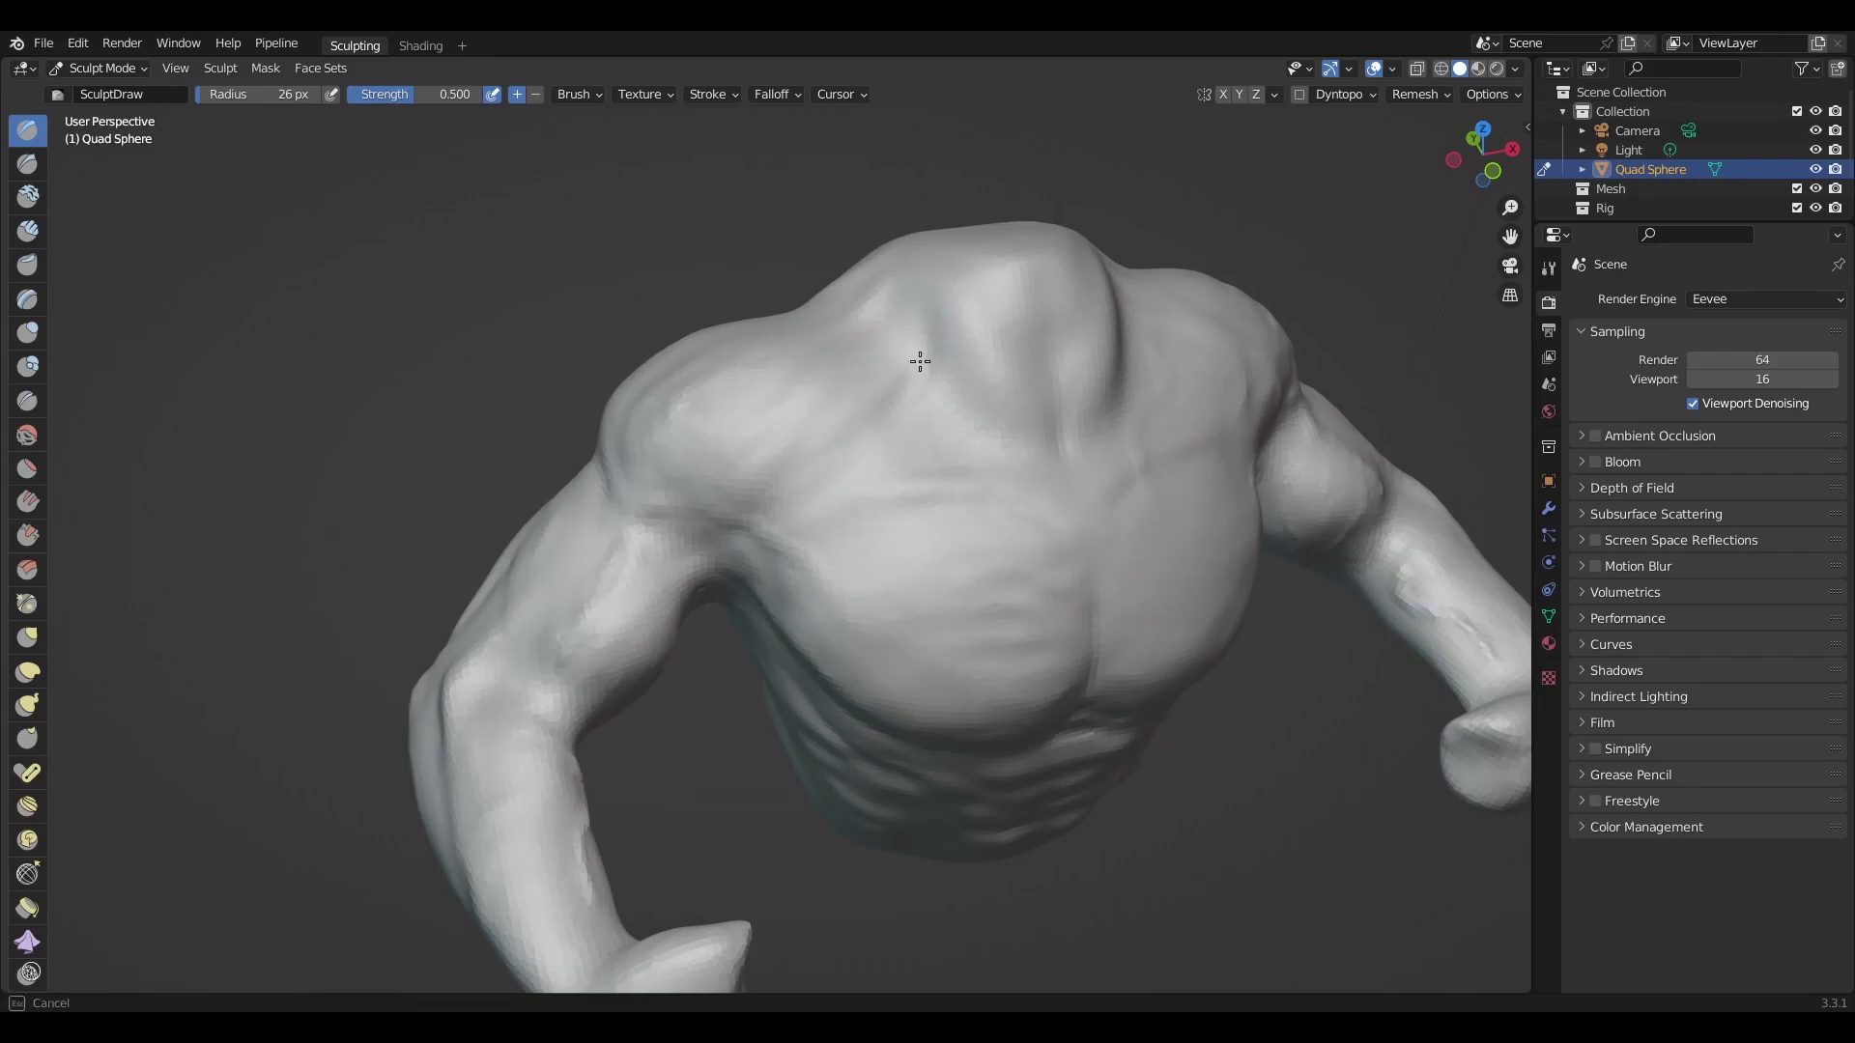
mouse_move(919, 362)
middle_down()
mouse_move(977, 576)
mouse_move(770, 554)
mouse_move(849, 505)
mouse_move(808, 608)
mouse_move(899, 510)
mouse_move(874, 569)
mouse_move(935, 592)
mouse_move(848, 651)
mouse_move(906, 543)
mouse_move(964, 613)
mouse_move(729, 692)
mouse_move(907, 518)
mouse_move(852, 516)
mouse_move(745, 579)
mouse_move(1063, 298)
middle_up()
key(ctrl+s)
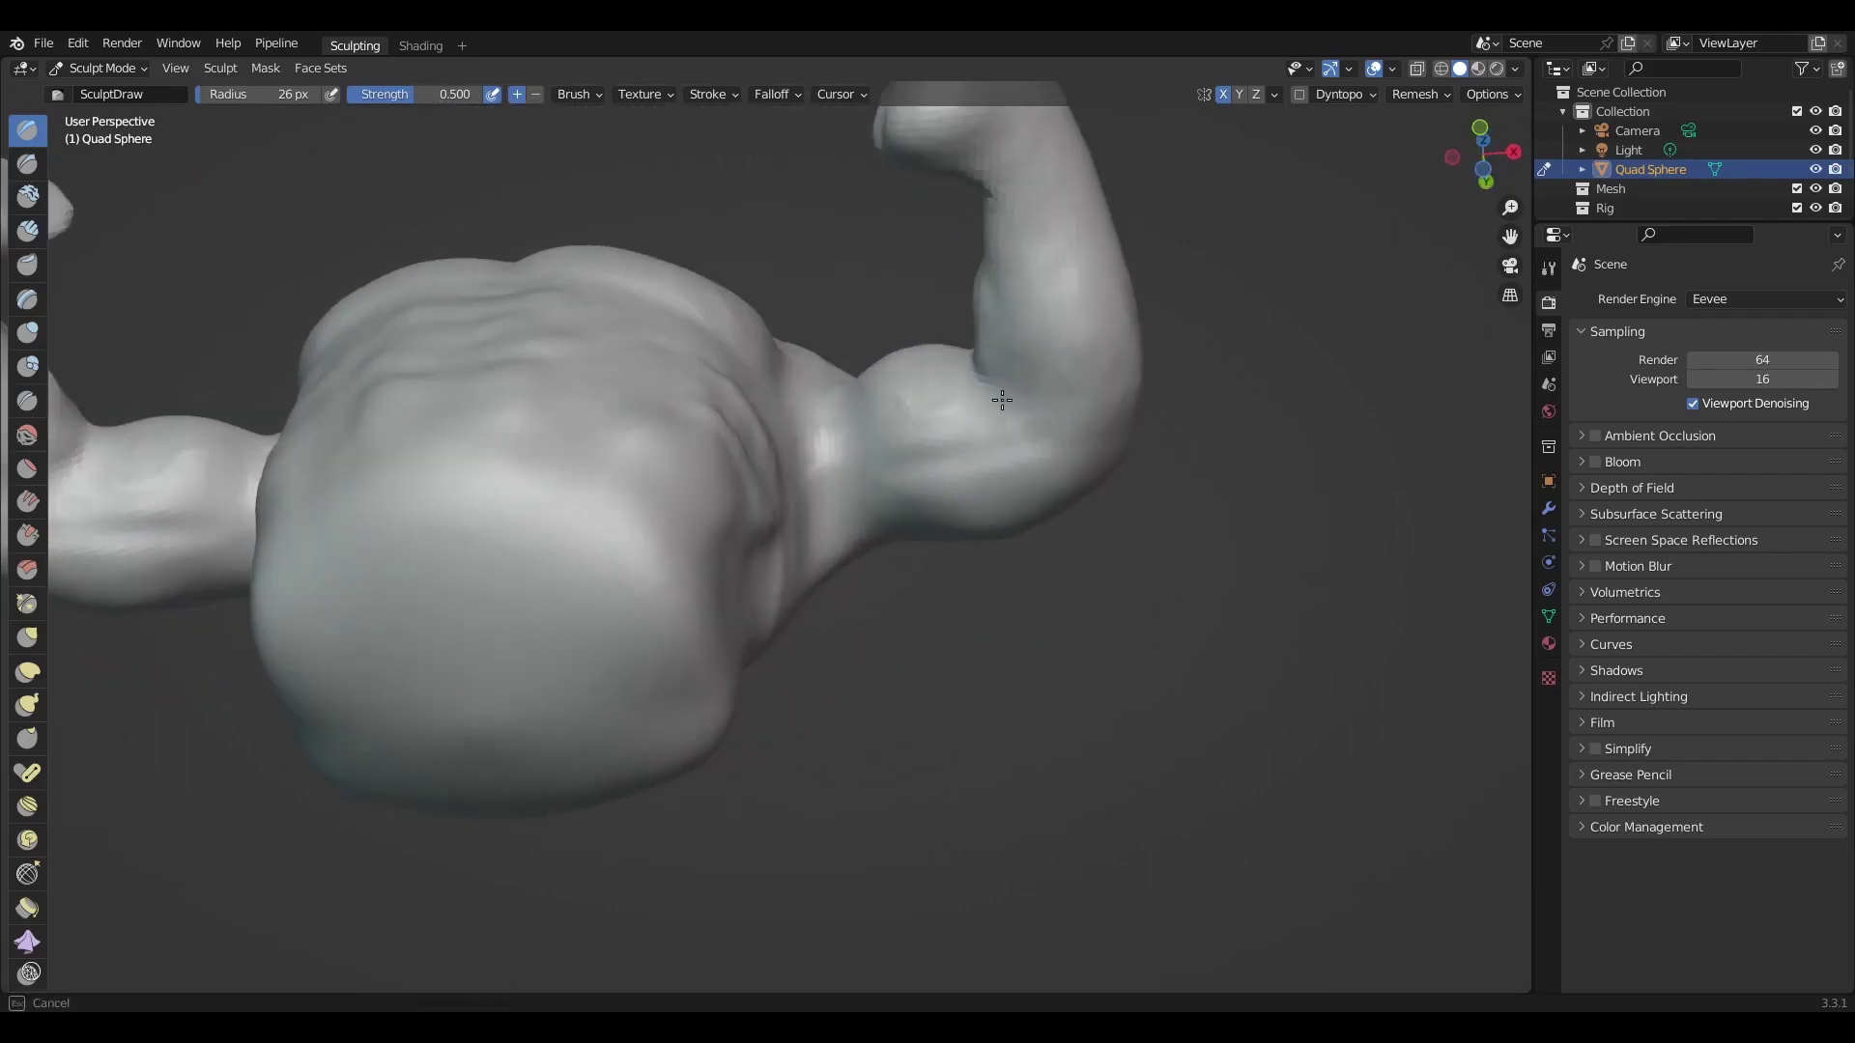
mouse_move(1001, 399)
middle_down()
mouse_move(965, 518)
mouse_move(944, 476)
mouse_move(725, 526)
mouse_move(943, 451)
mouse_move(745, 518)
mouse_move(895, 687)
mouse_move(917, 470)
mouse_move(898, 396)
mouse_move(1027, 538)
mouse_move(978, 655)
mouse_move(634, 542)
mouse_move(666, 599)
mouse_move(712, 824)
middle_up()
key(ctrl+s)
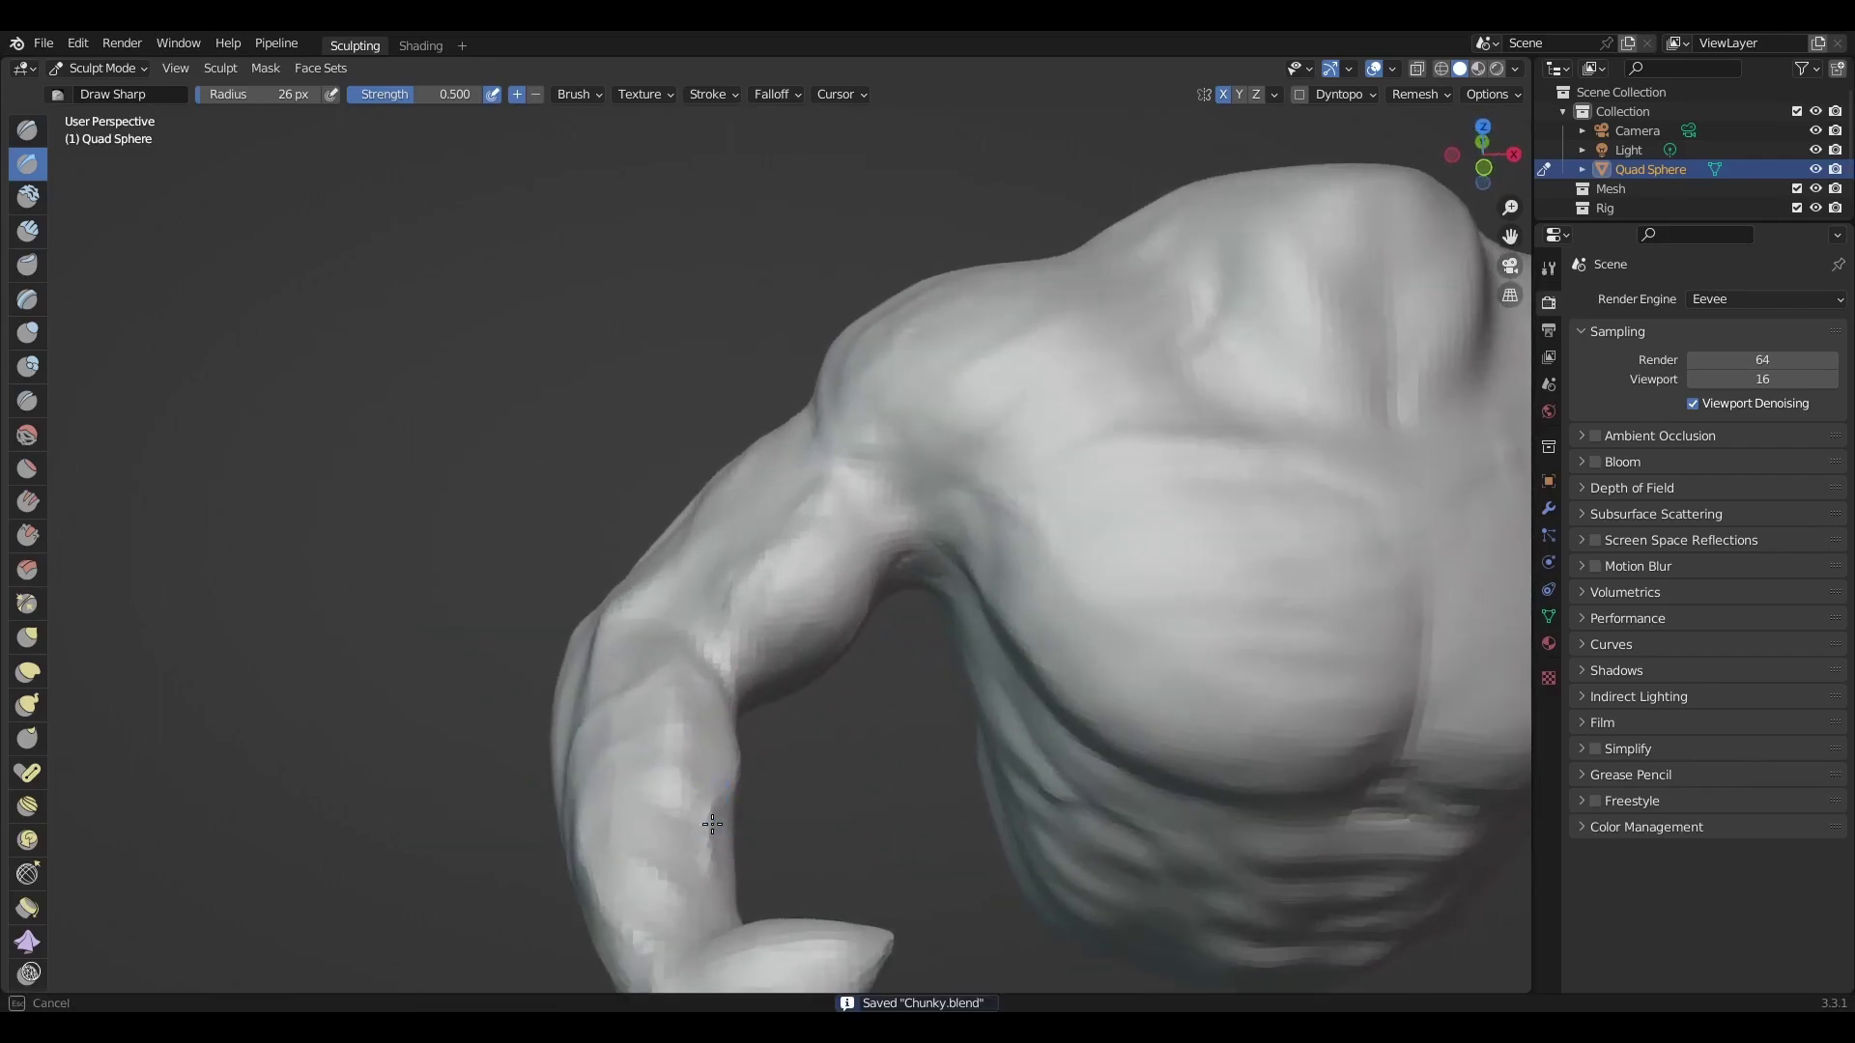
mouse_move(742, 588)
middle_down()
mouse_move(799, 634)
mouse_move(881, 433)
middle_up()
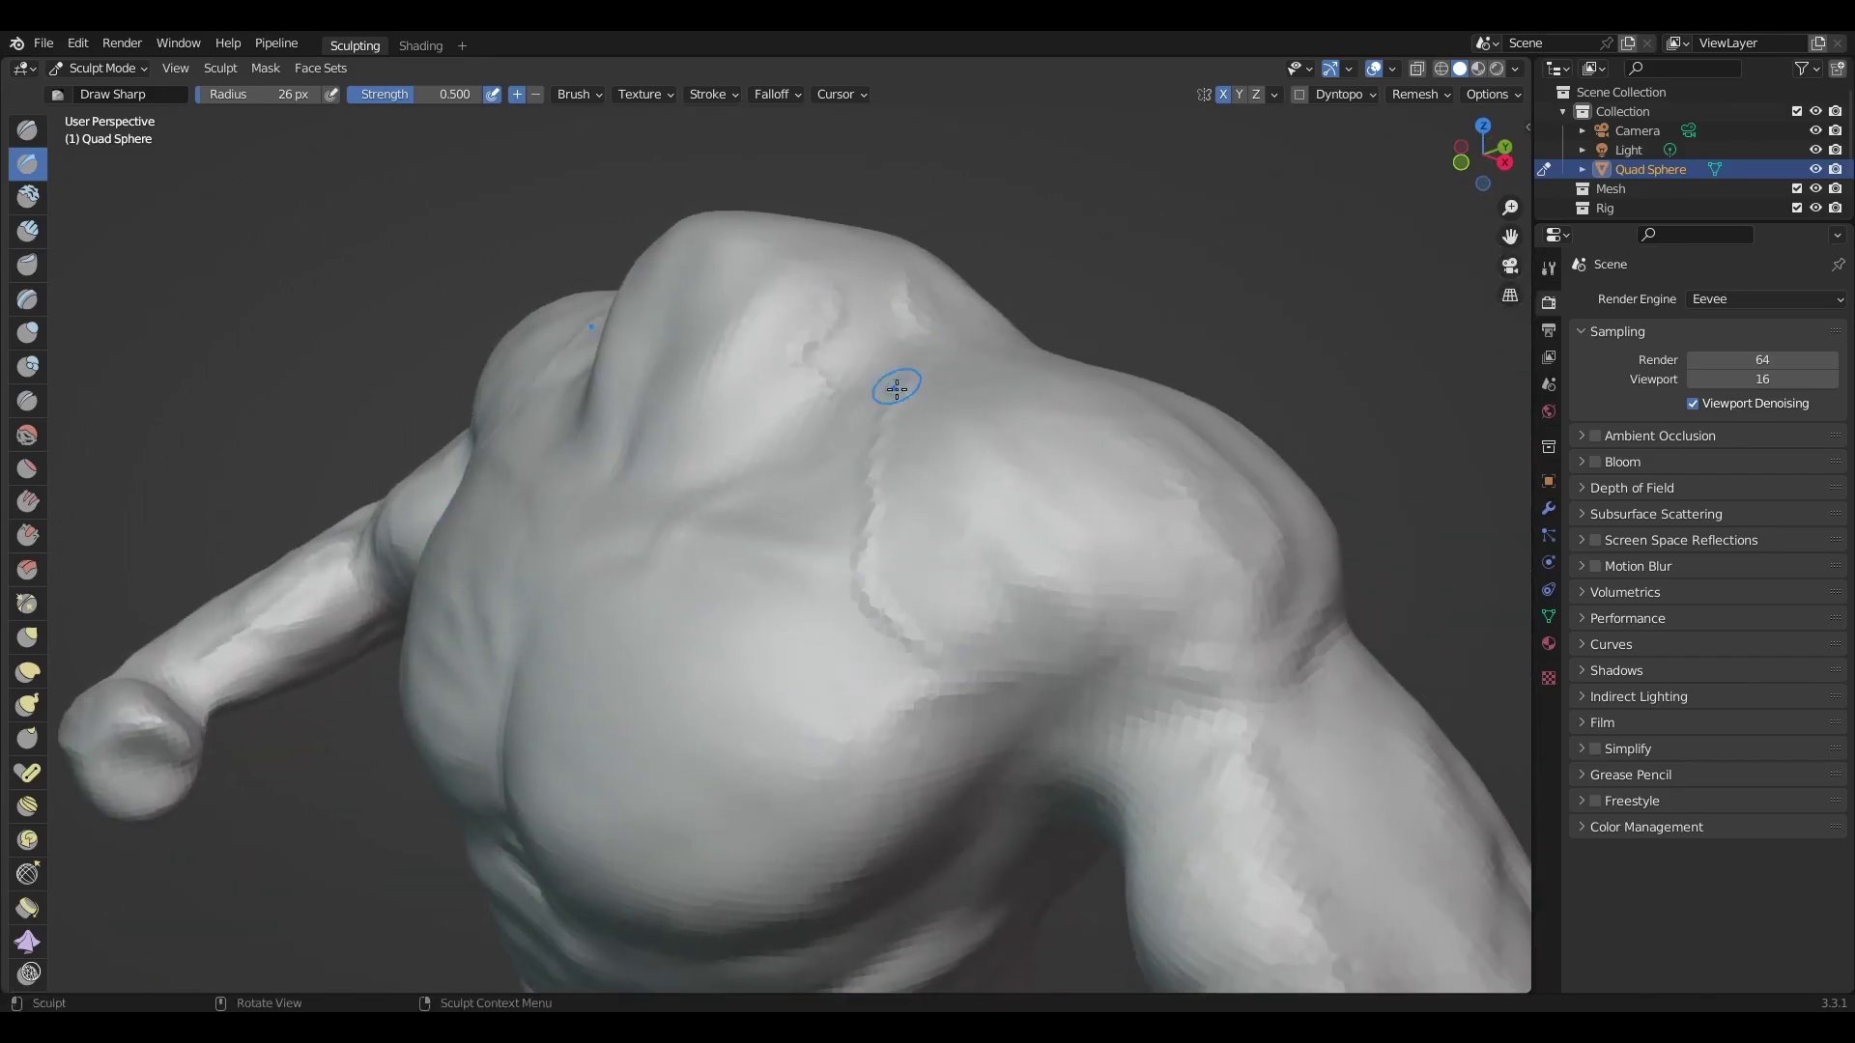